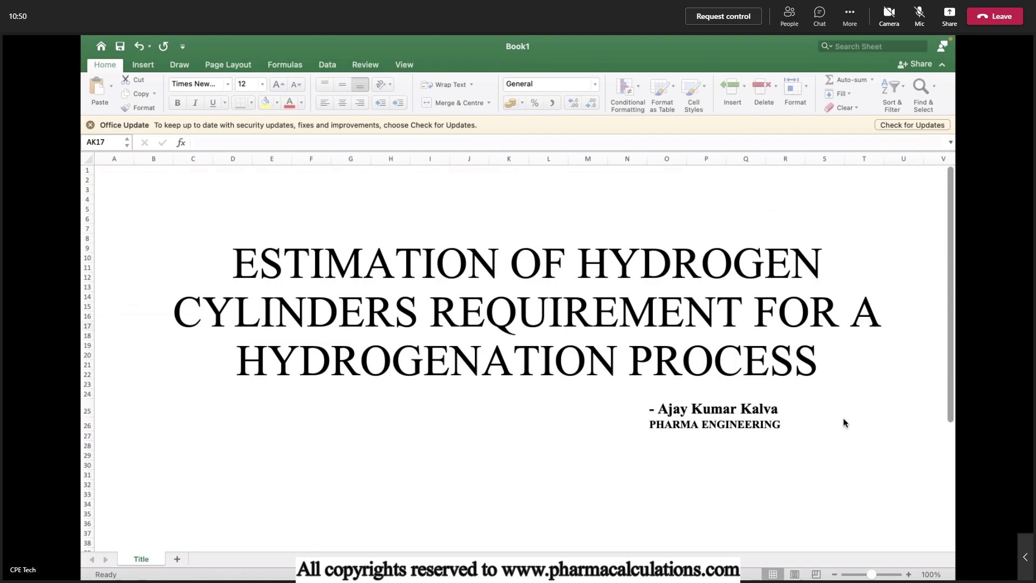
Add a new worksheet and set the font of all its cells to Times New Roman
click(175, 560)
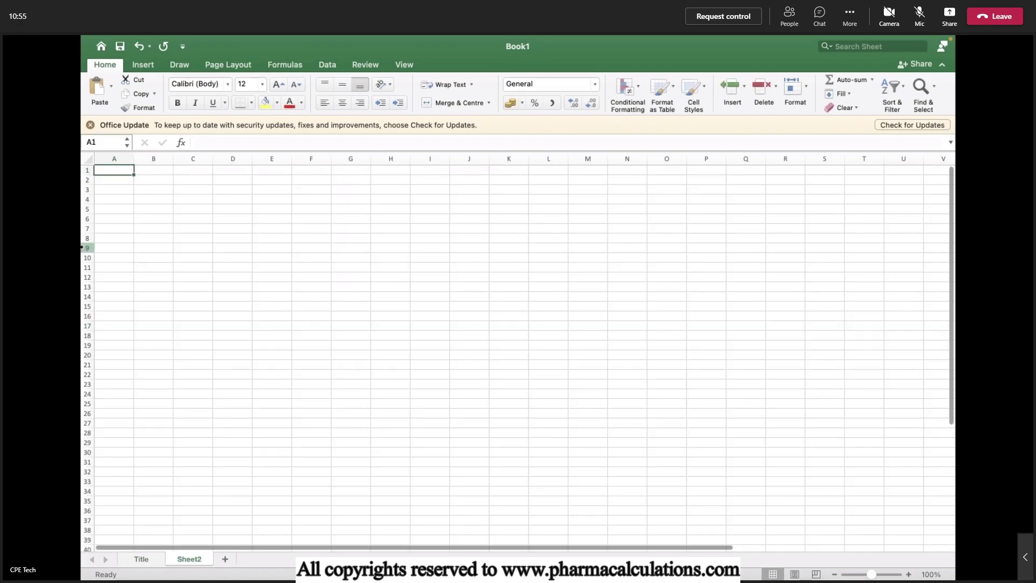
click(85, 157)
click(214, 85)
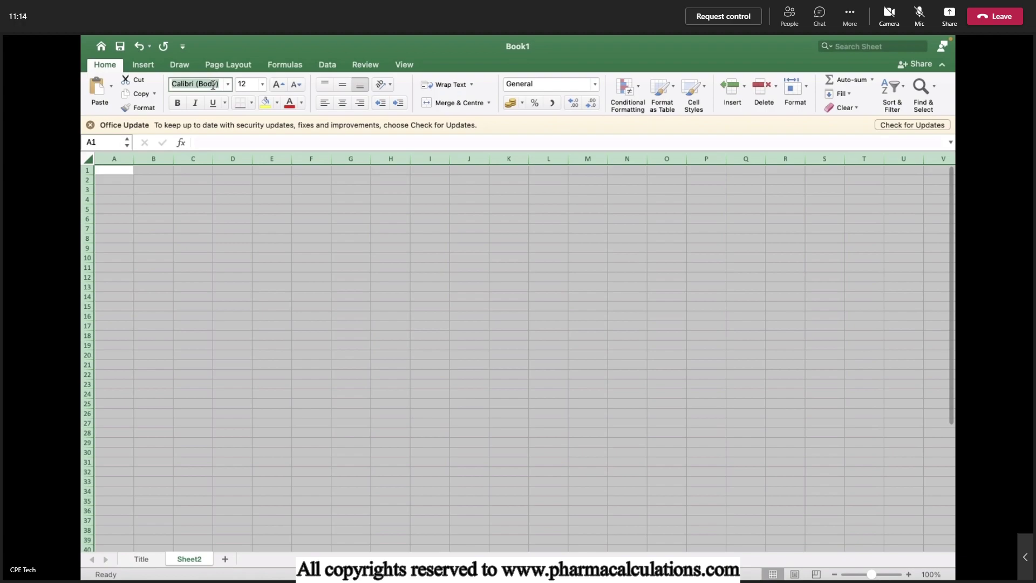
click(172, 185)
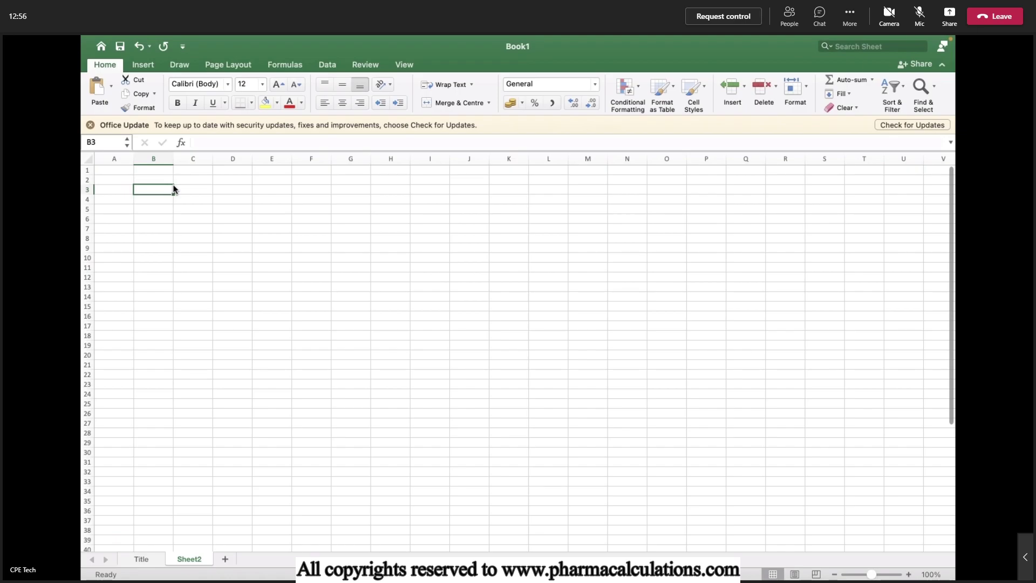
click(88, 158)
click(201, 83)
text(Times Ne)
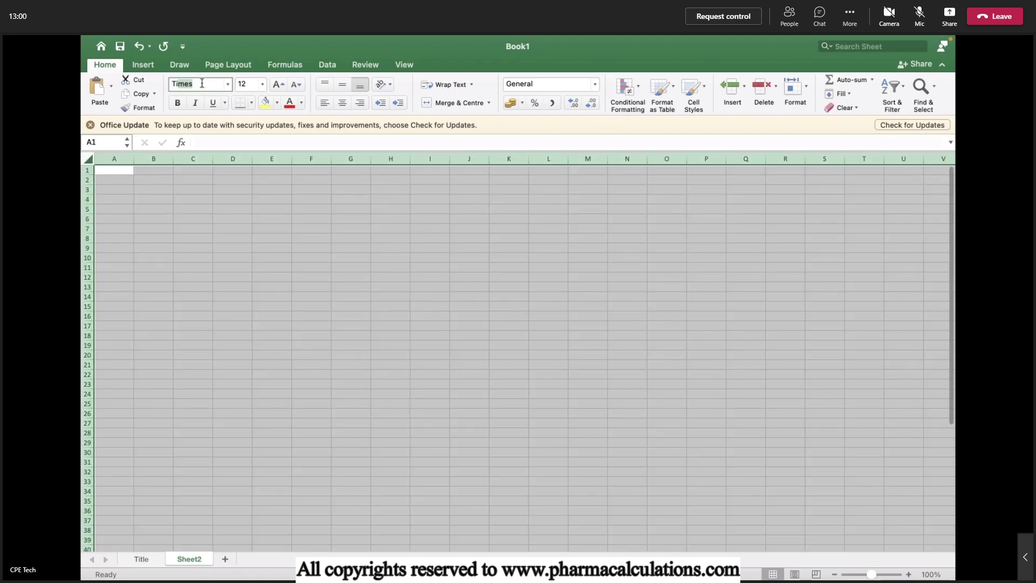
key(Return)
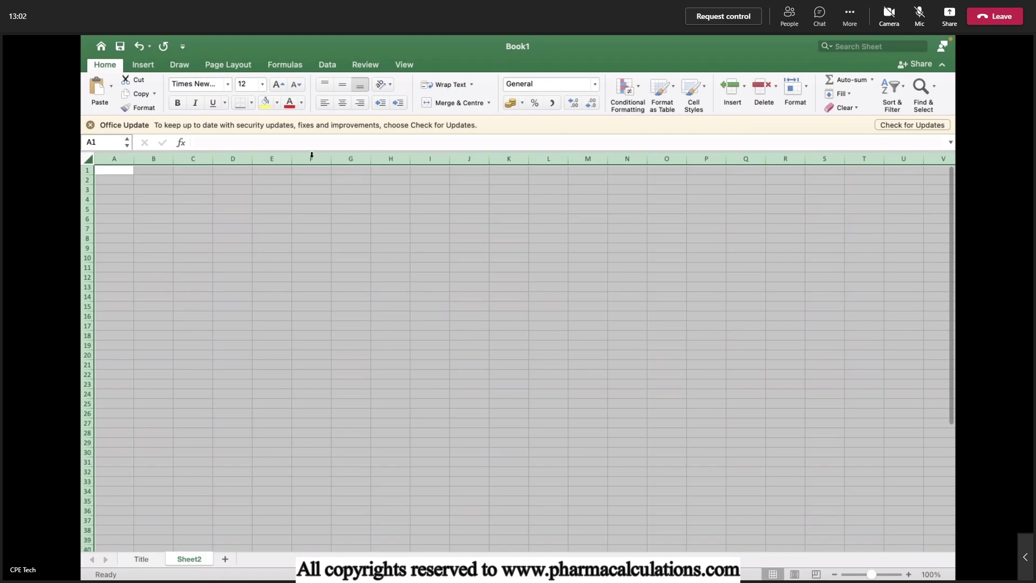
click(216, 217)
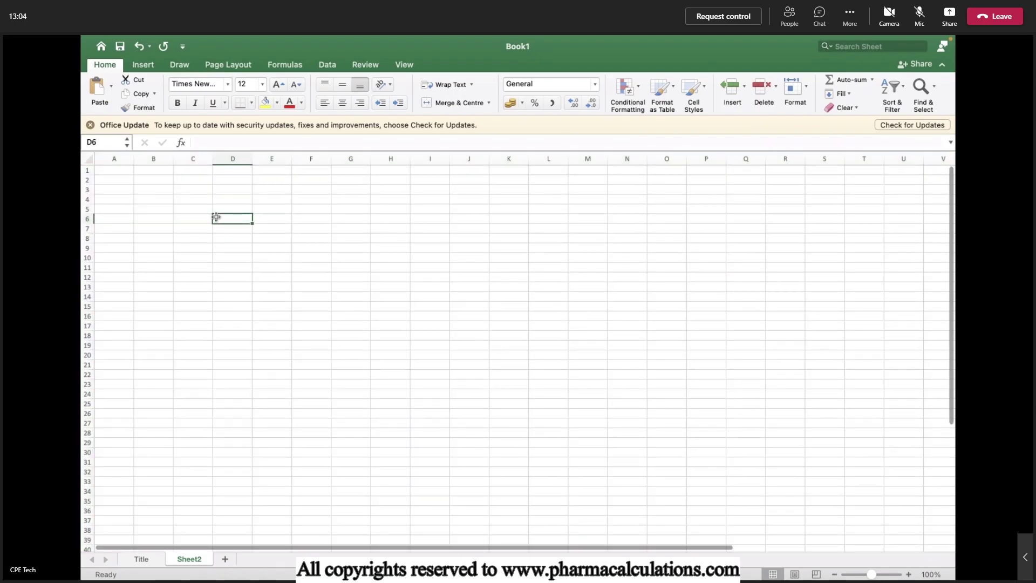
right_click(216, 217)
click(161, 267)
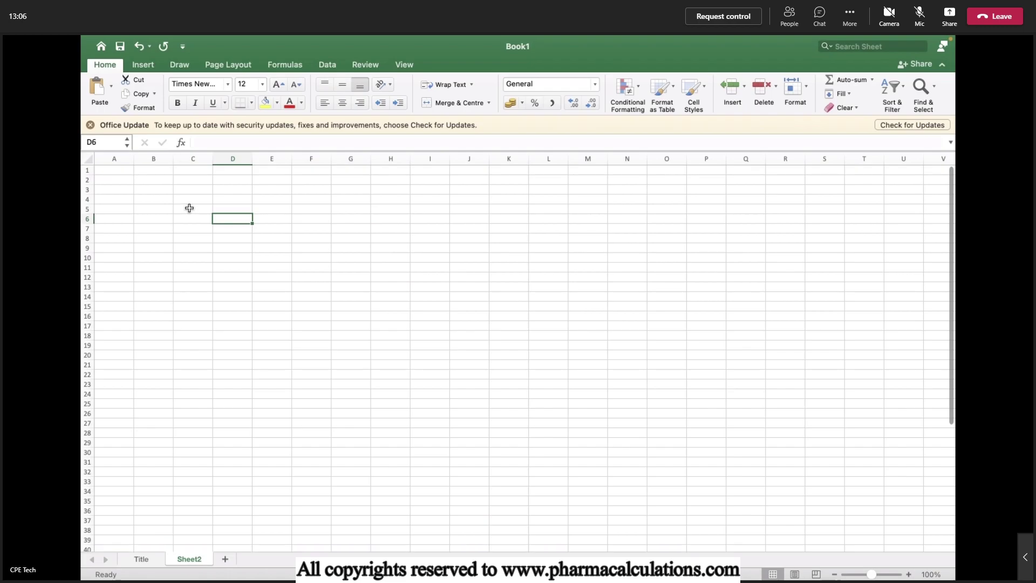
Enter "Minor Requirement - For maintaining the pressure inside the hydrogenator" in cell C4
scroll(189, 208, up, 10)
scroll(191, 213, down, 4)
scroll(190, 213, down, 5)
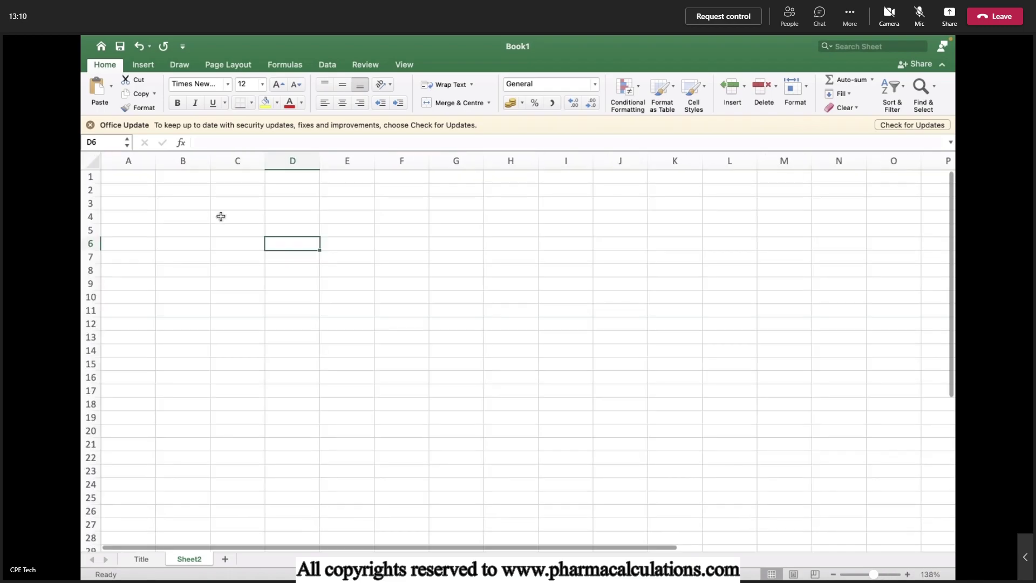
click(221, 216)
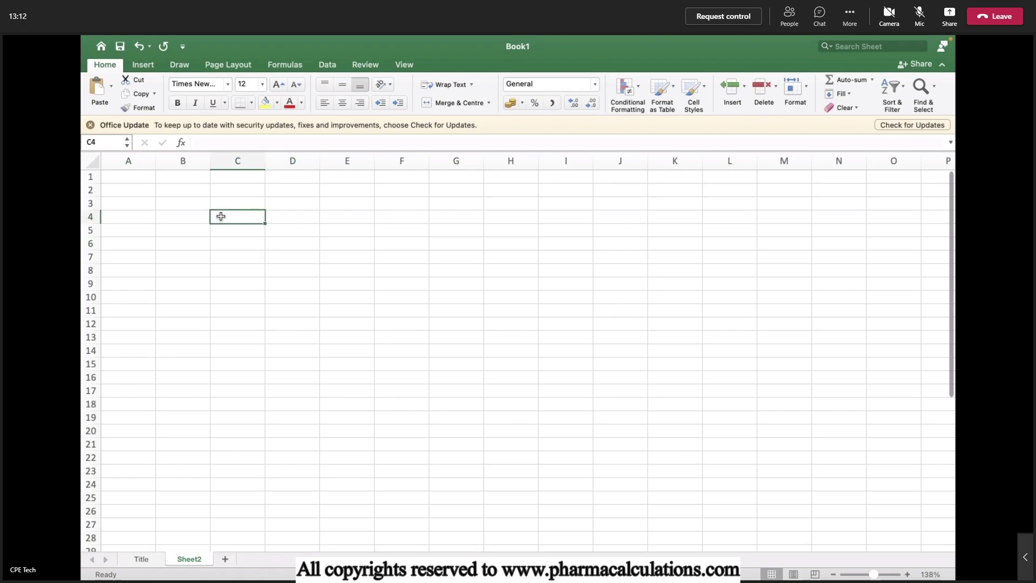
text(Minor Requireemnt)
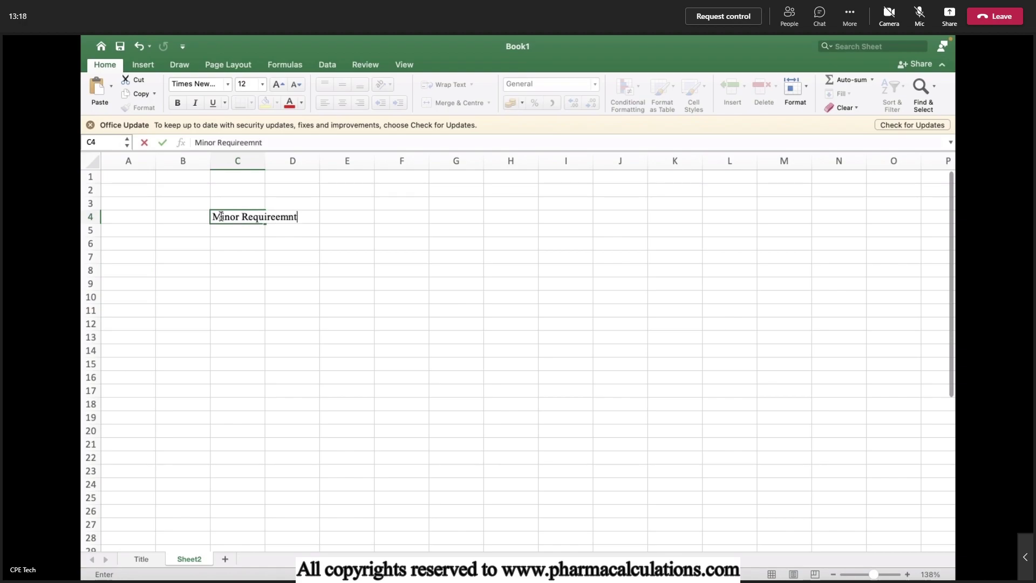
key(BackSpace)
key(BackSpace)
key(BackSpace)
key(BackSpace)
key(BackSpace)
text(ement - For maintia)
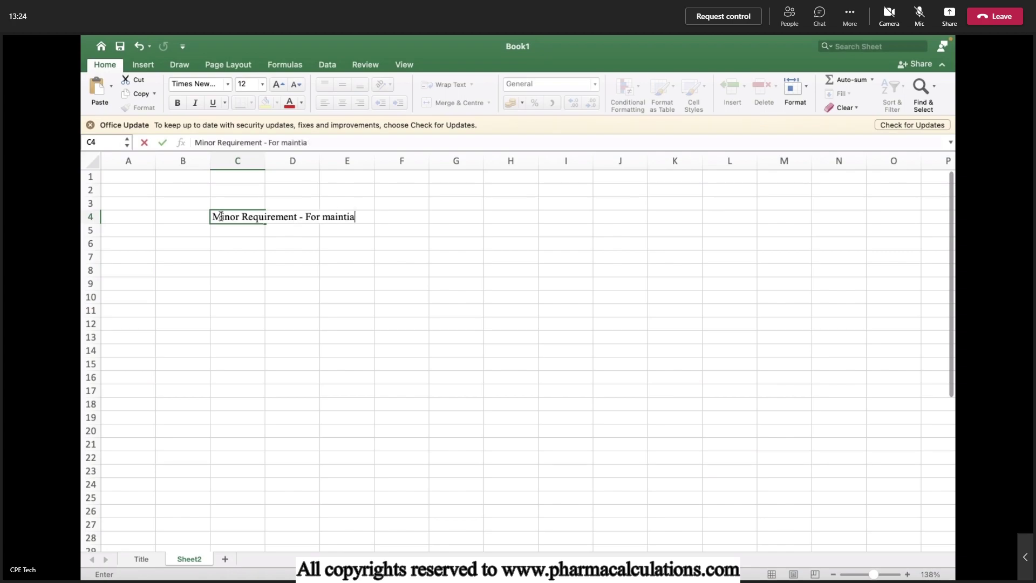
key(BackSpace)
key(BackSpace)
text(aining the p)
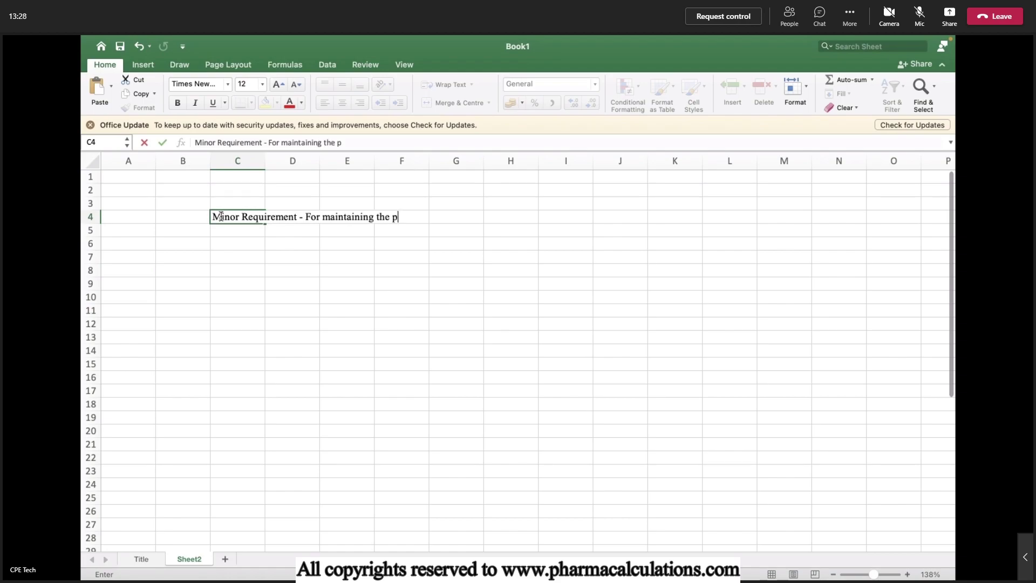
text(ressure inside the hydrogenar)
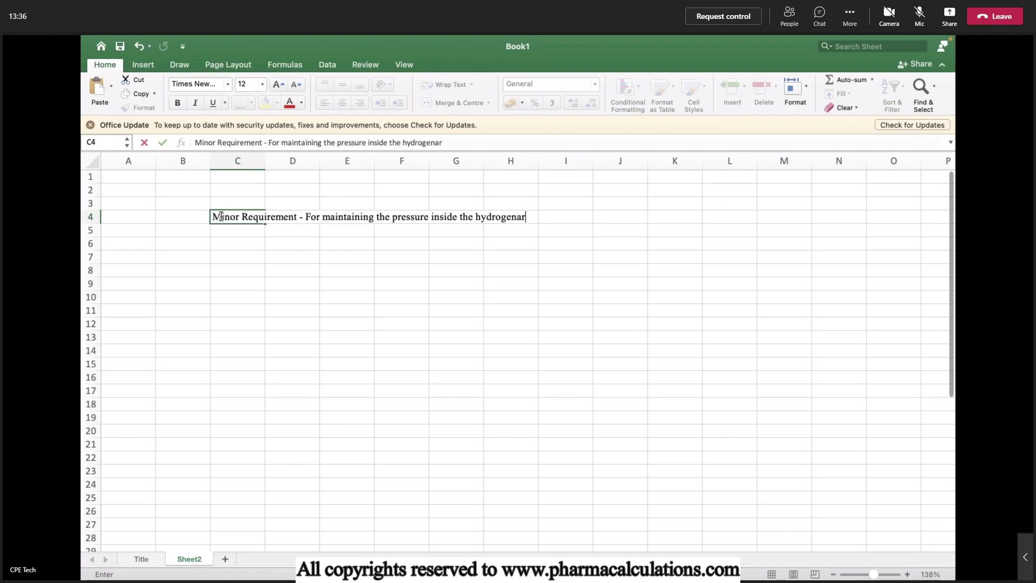
key(BackSpace)
text(tor)
key(Return)
Enter "Major Requirement - For consumption by the compound" in cell C5
text(Major Requirem)
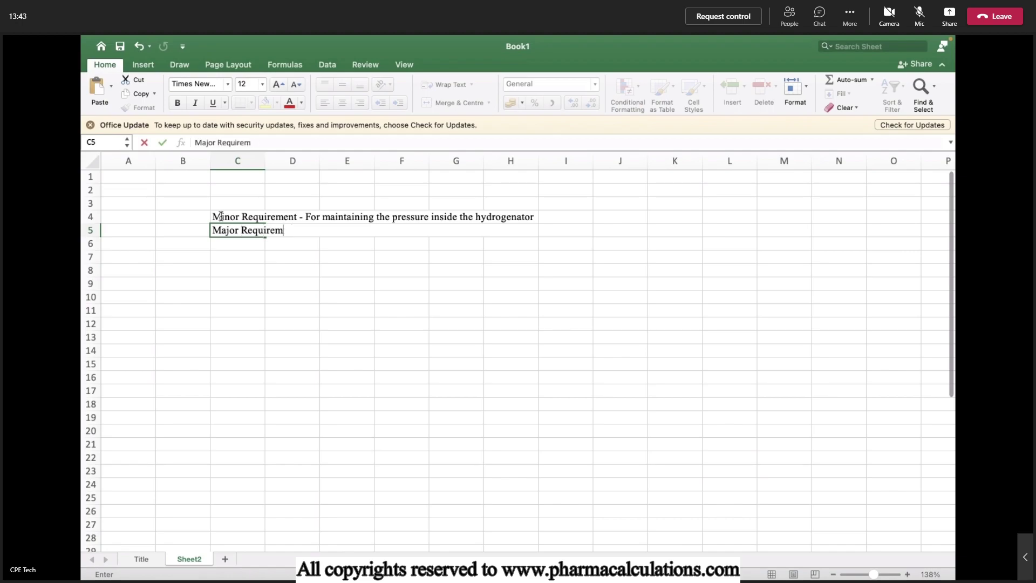
key(BackSpace)
text(ment - For consumption)
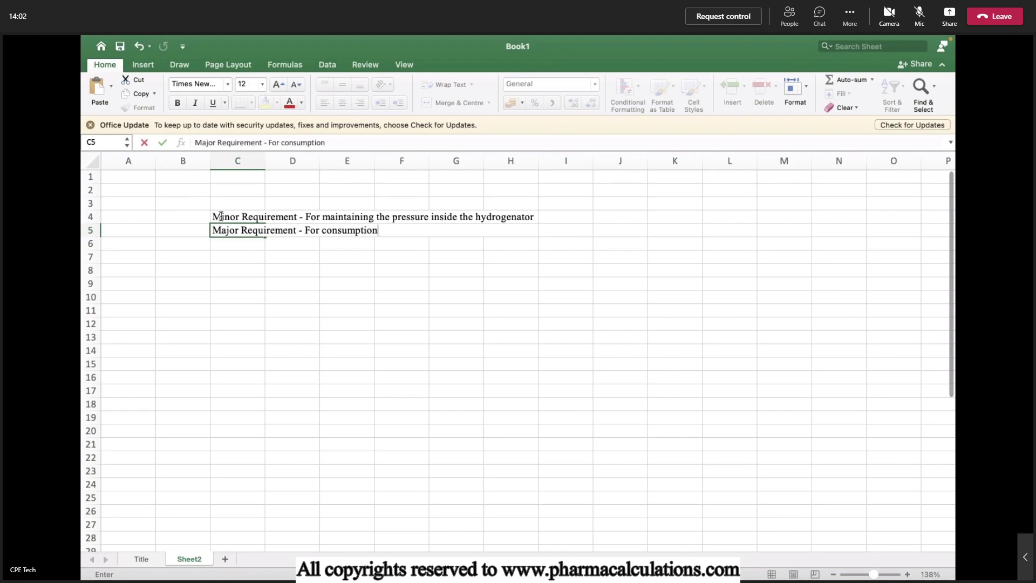
text(a)
key(BackSpace)
text(bythe)
key(BackSpace)
key(BackSpace)
key(BackSpace)
text(the compound)
key(Return)
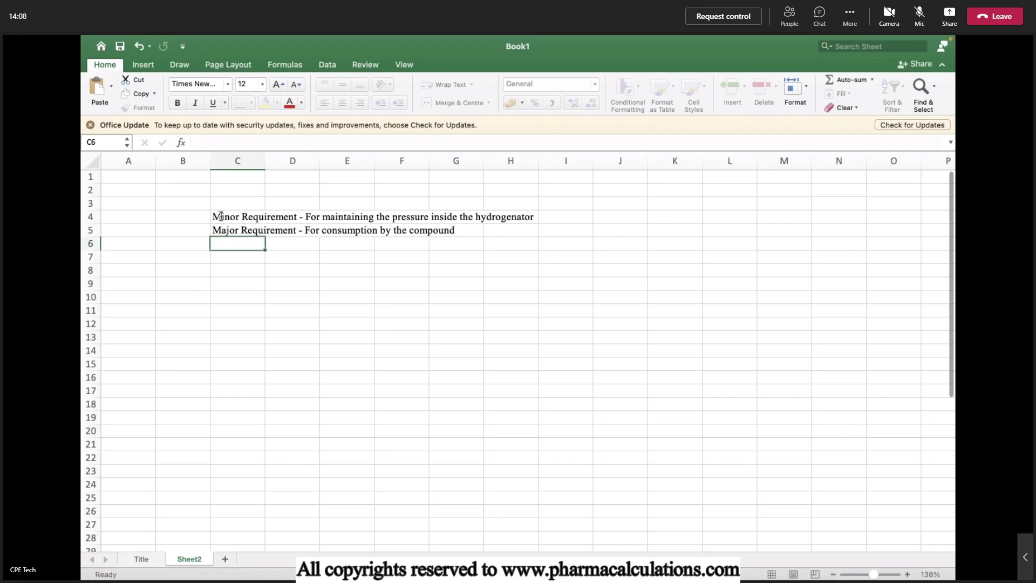
Enter the reactants of the reaction in row 7: A in C7 and H2 in D7
key(Return)
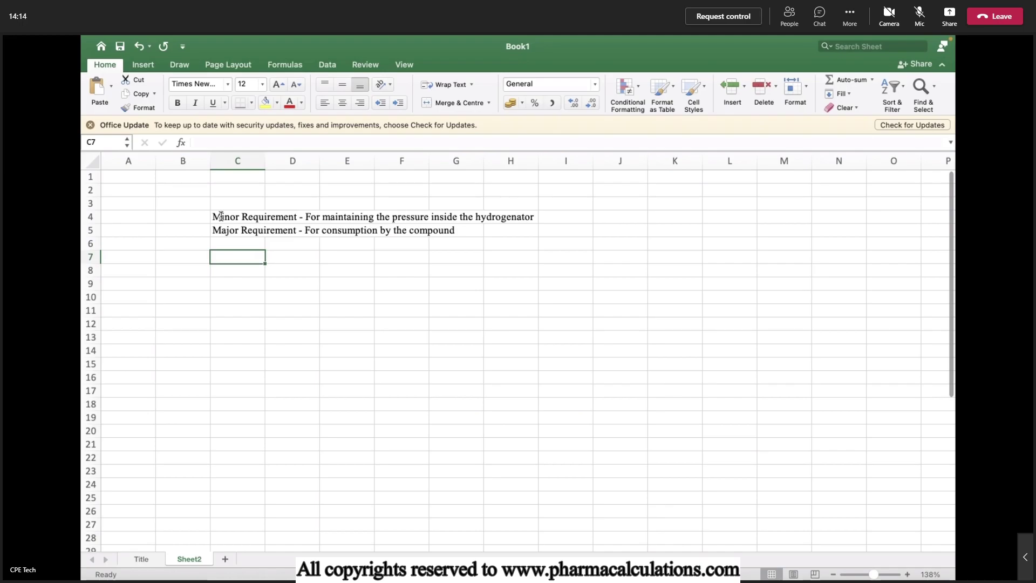
text(A)
key(Tab)
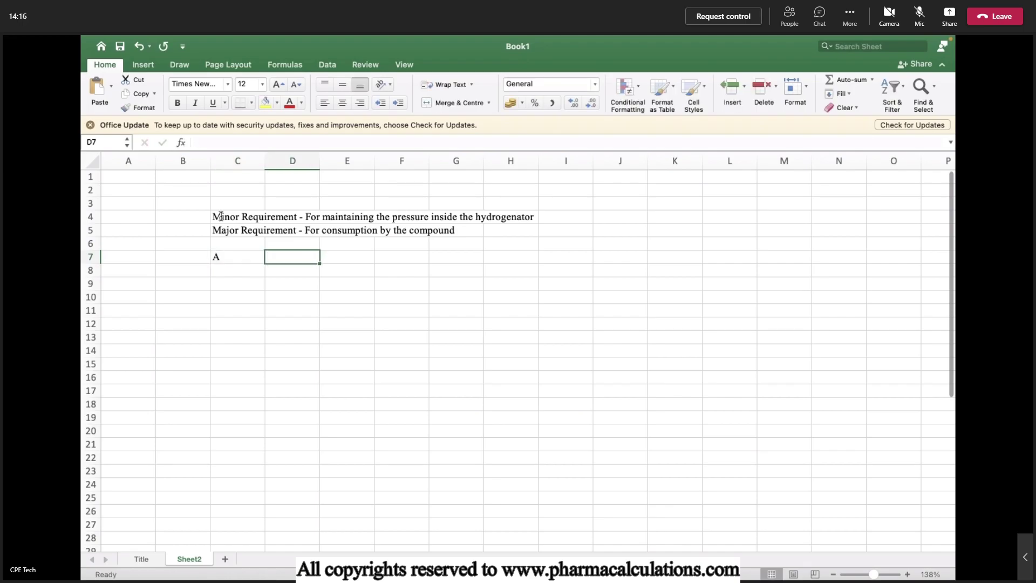
text(H)
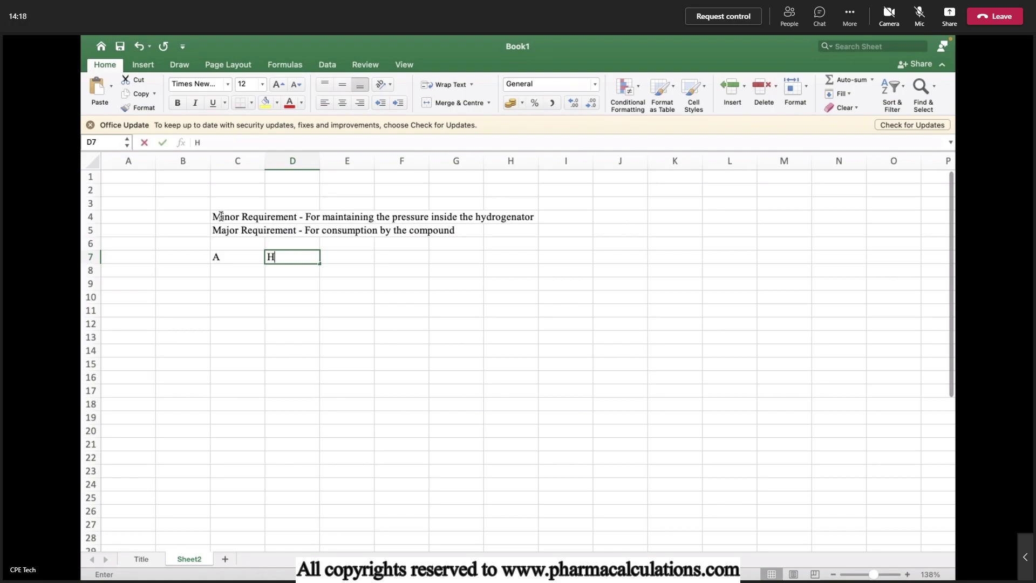
text(2)
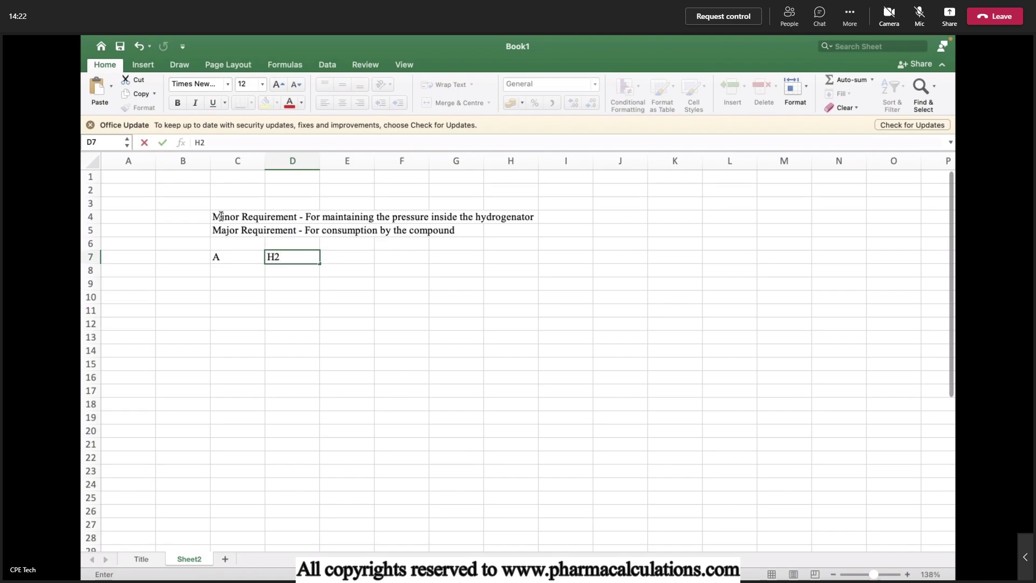
key(Return)
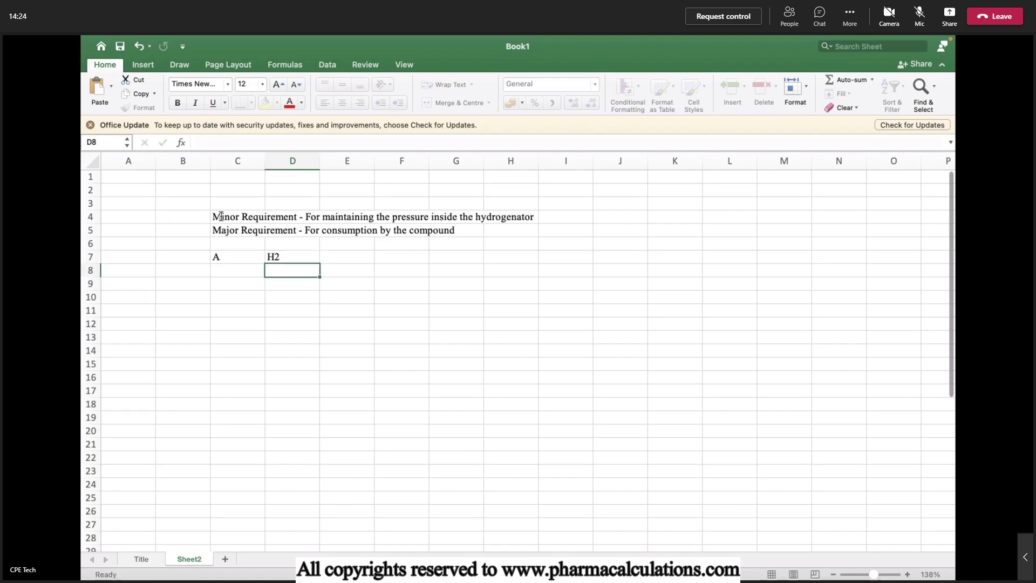
Centre the contents of cells C7:G9 both vertically and horizontally
key(Up)
key(Left)
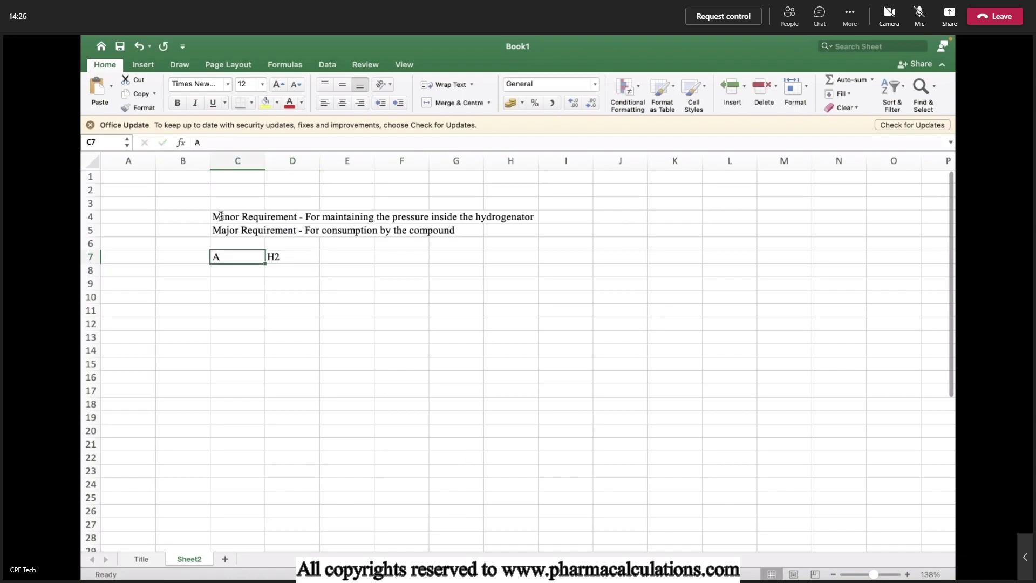
key(shift+Right)
key(shift+Right)
key(shift+Right)
key(shift+Right)
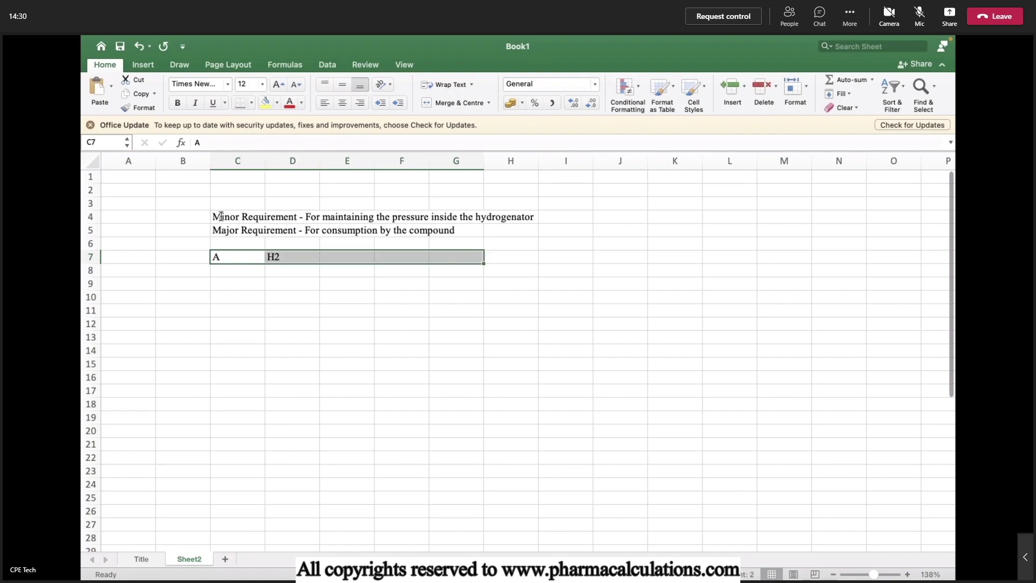
key(shift+Down)
key(shift+Down)
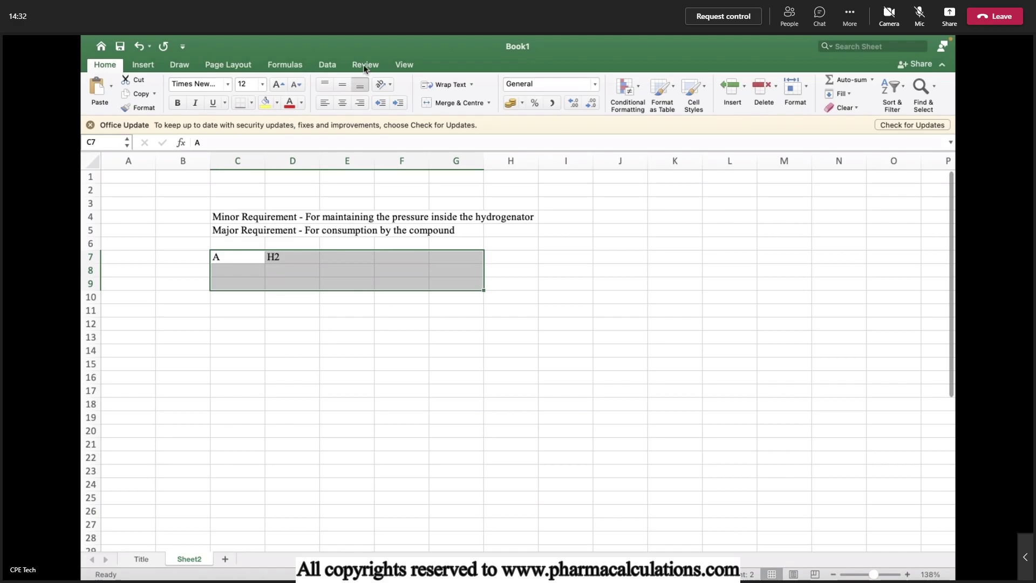
click(346, 84)
click(342, 102)
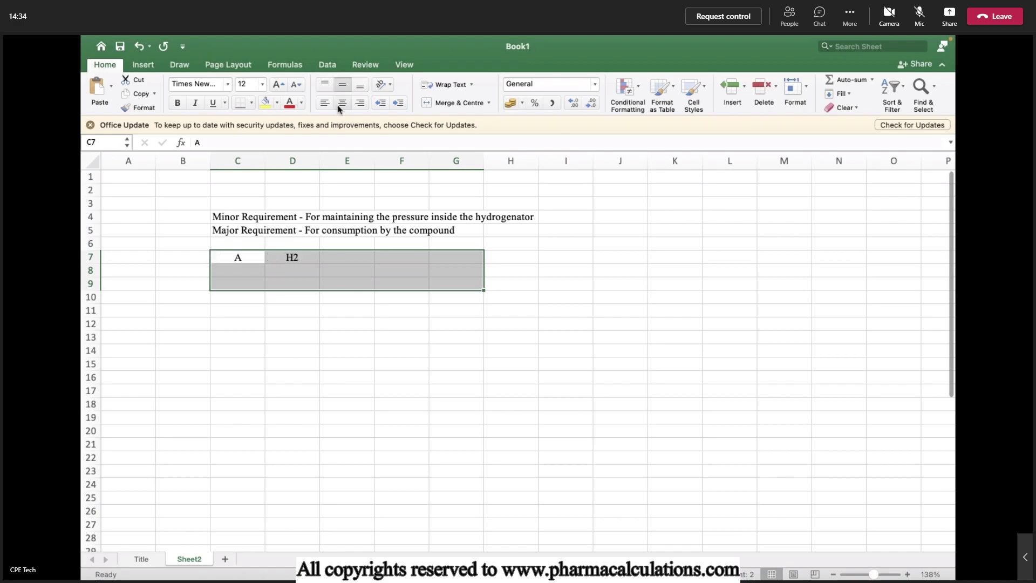
Enter 300 below reactant A in cell C8
click(242, 269)
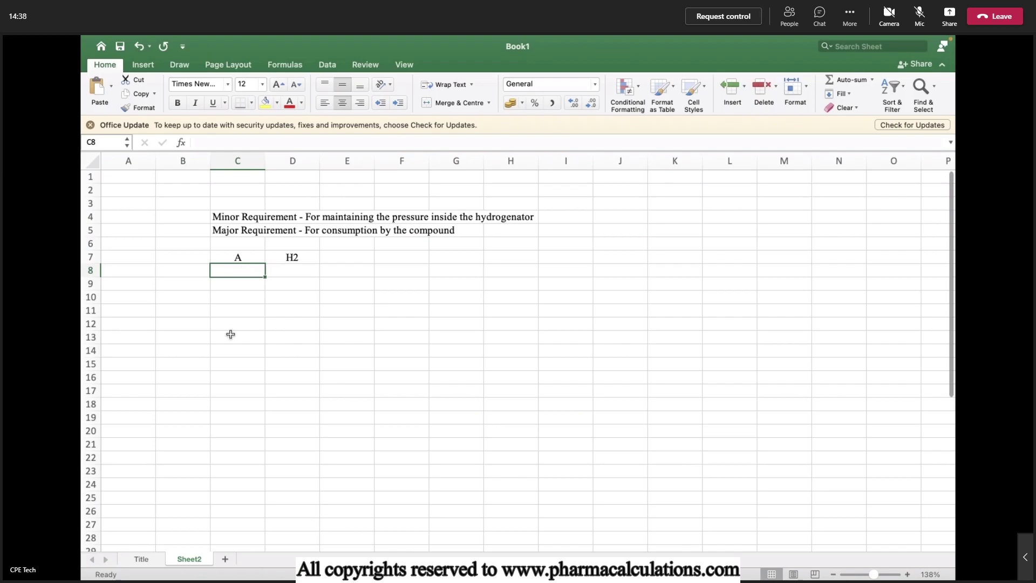
text(300)
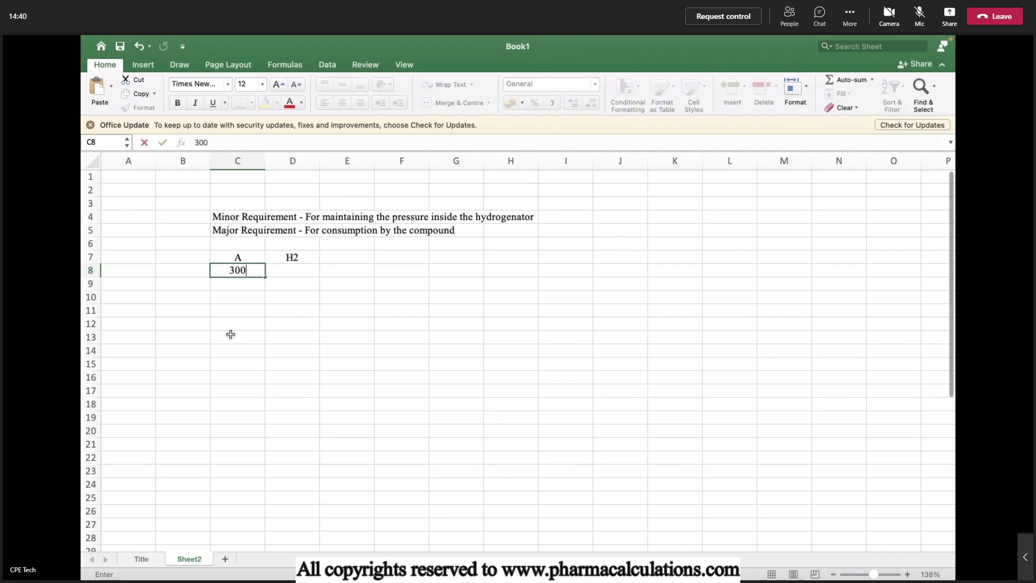
key(Tab)
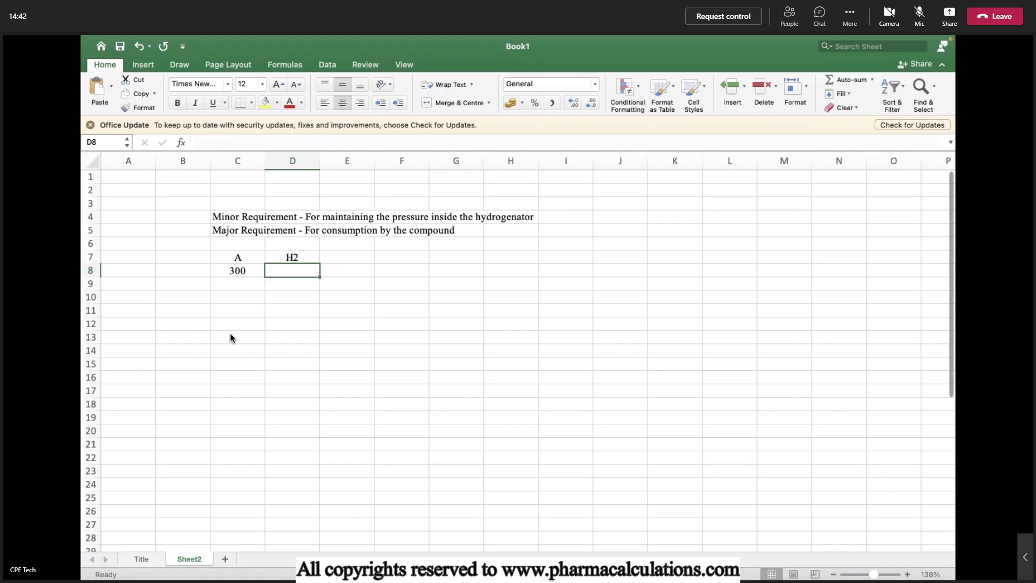
Change the hydrogen entry in D7 to "2 H2" and enter 4 below it in D8
double_click(275, 259)
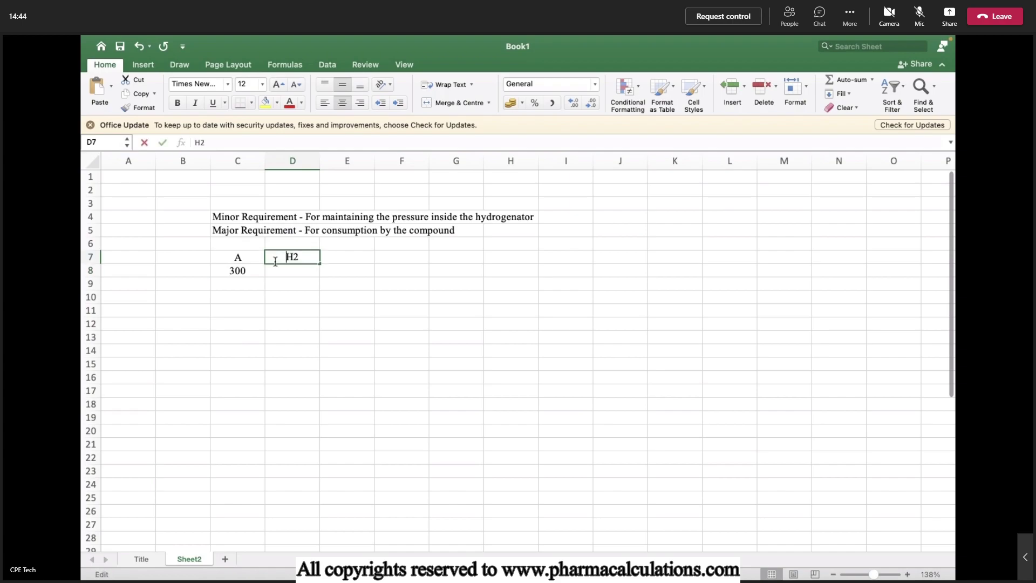
text(2)
key(Return)
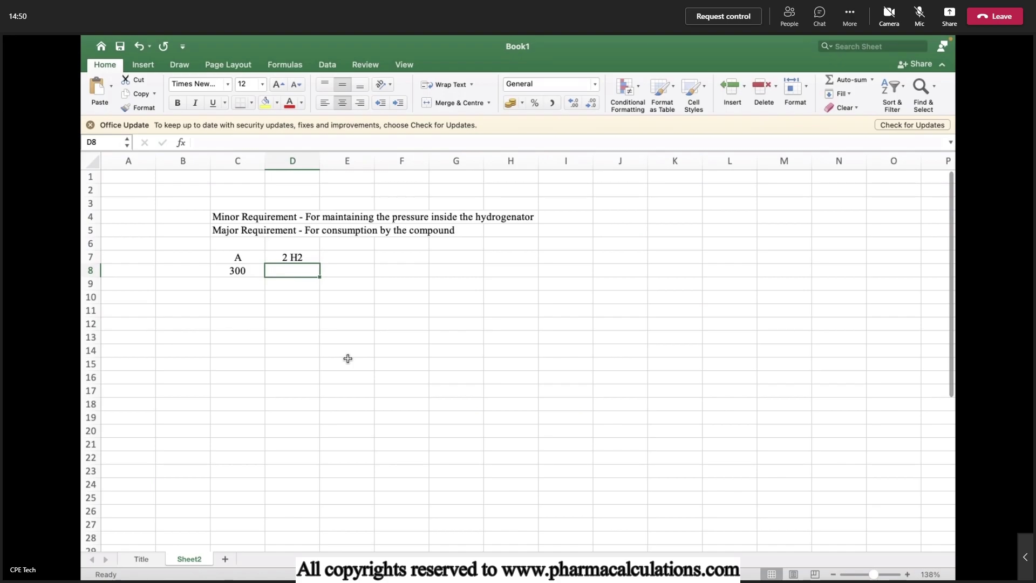
text(4)
key(Tab)
Enter the product B in cell F7 with the value 304 below it in F8
key(Tab)
key(Up)
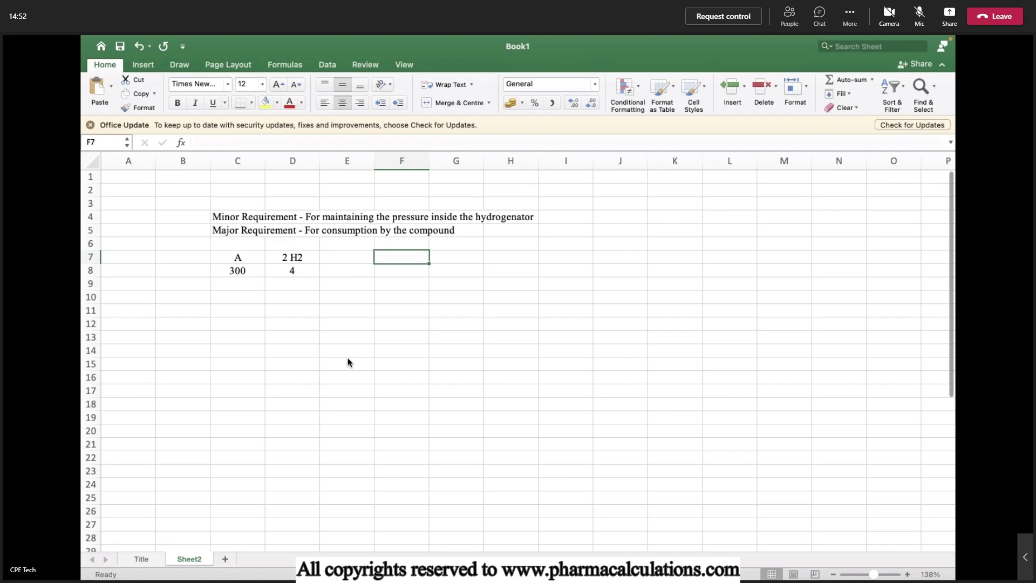
text(B)
key(Return)
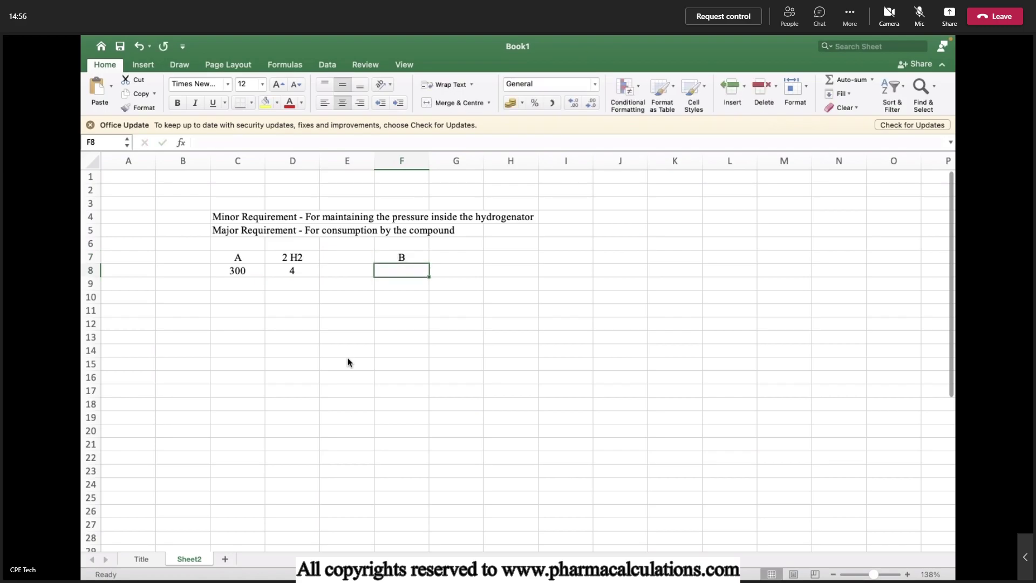
text(304)
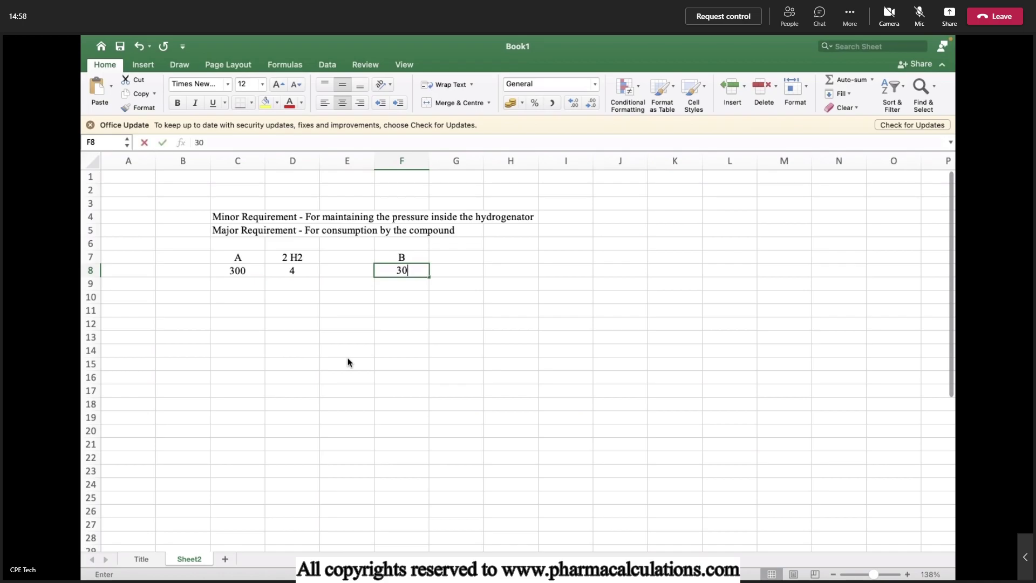
Label the rows beside the stoichiometry data: "Mol. Wt." in cell B8 and "Qty. (Kg)" in B9
key(Left)
key(Left)
key(Left)
key(Left)
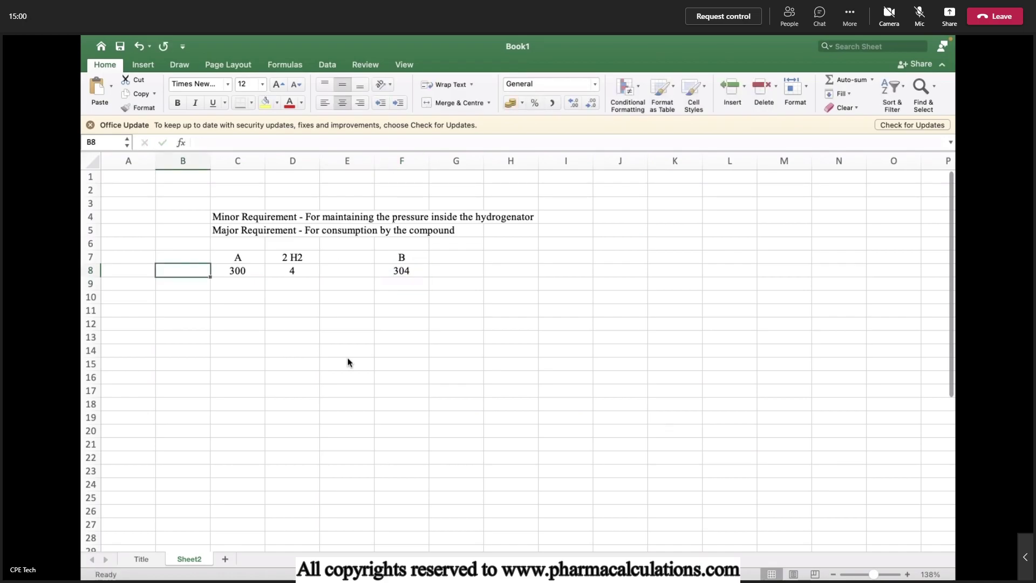
text(Mol)
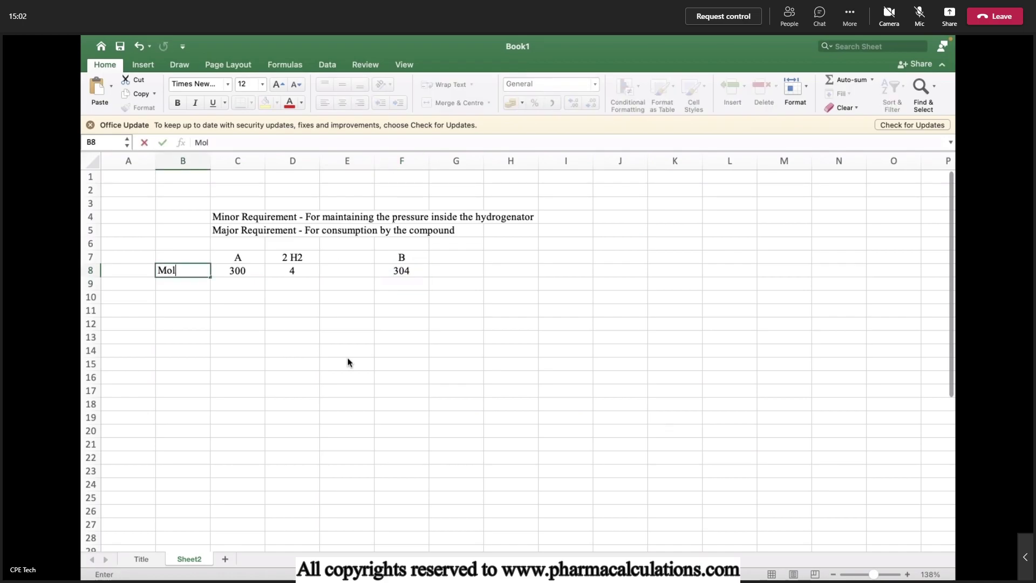
text(. Wt.)
key(Return)
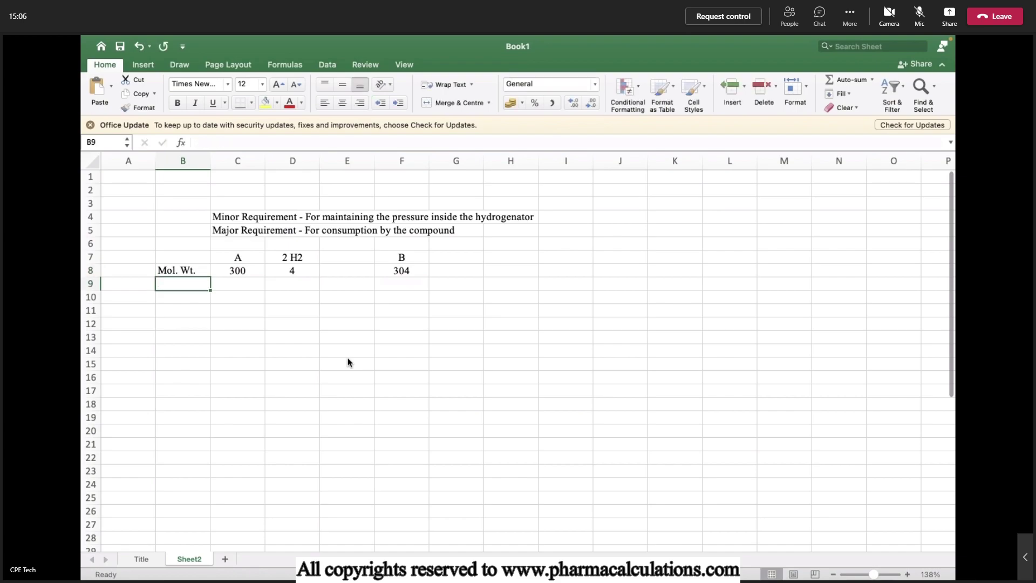
text(Qty. (Kg))
key(Return)
Enter 90 as the quantity of reactant A in cell C9
key(Up)
key(Right)
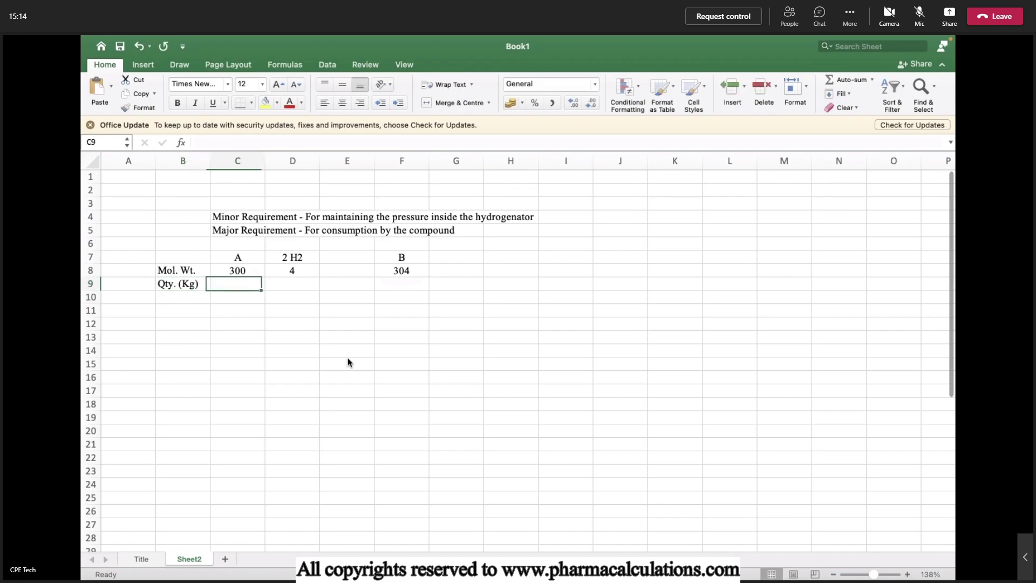
text(90)
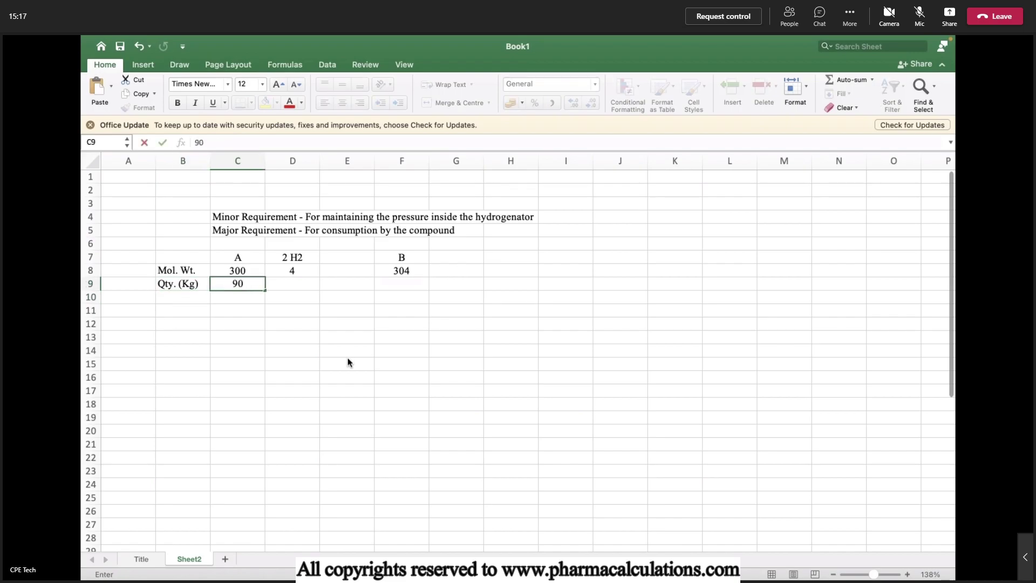
key(Return)
Label cell B10 "Kmoles" below the quantity row label
key(Left)
text(KMole)
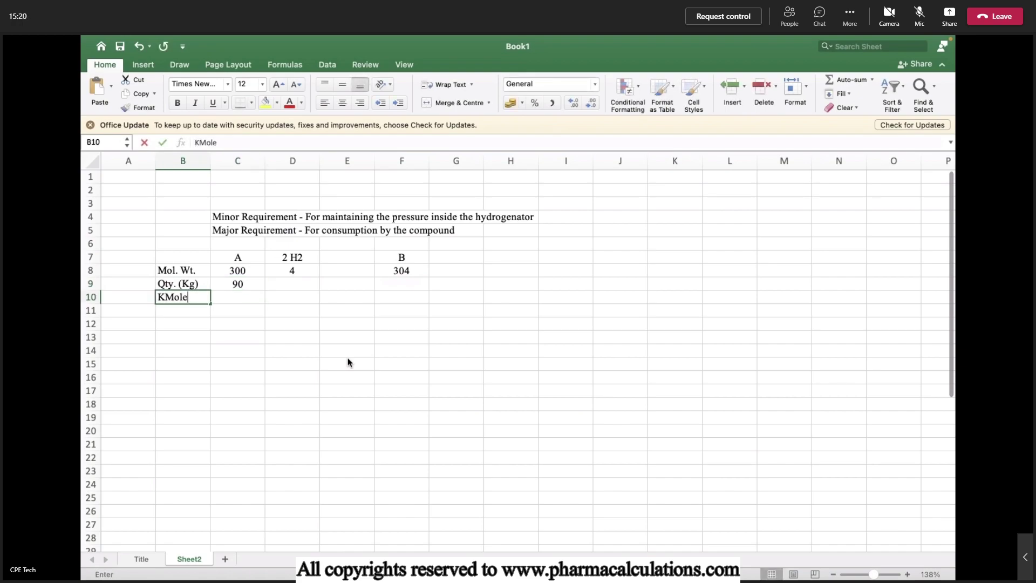
text(s)
key(Return)
Calculate the kmoles of reactant A in C10 by dividing the quantity in C9 by the molecular weight in C8
key(Up)
key(Right)
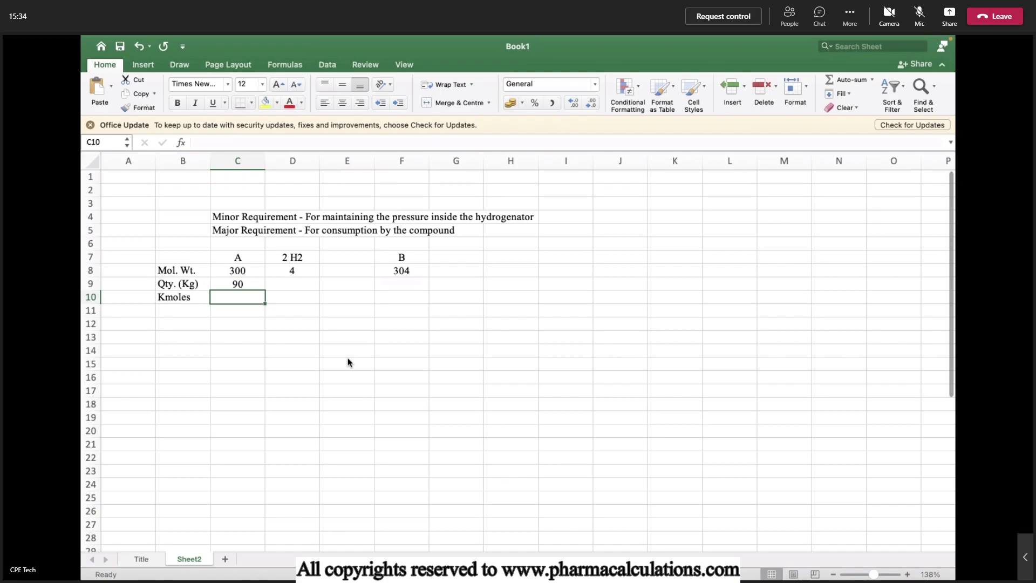
text(=)
key(Up)
text(/)
key(Up)
key(Up)
key(Return)
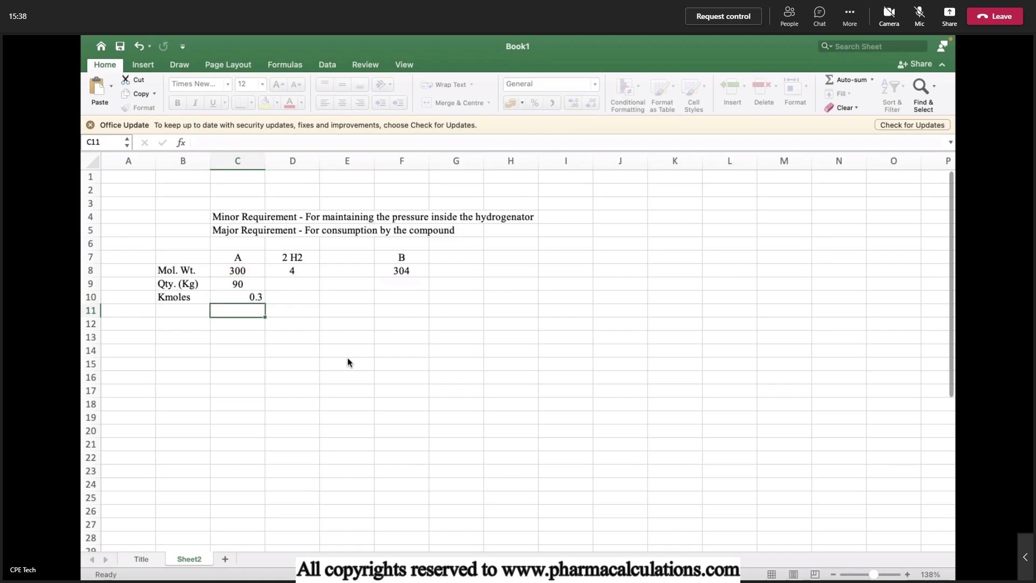
Centre the kmoles value in C10 both vertically and horizontally
key(Up)
click(342, 85)
click(342, 103)
Set the hydrogen kmoles in D10 equal to C10 with a cell reference
key(Right)
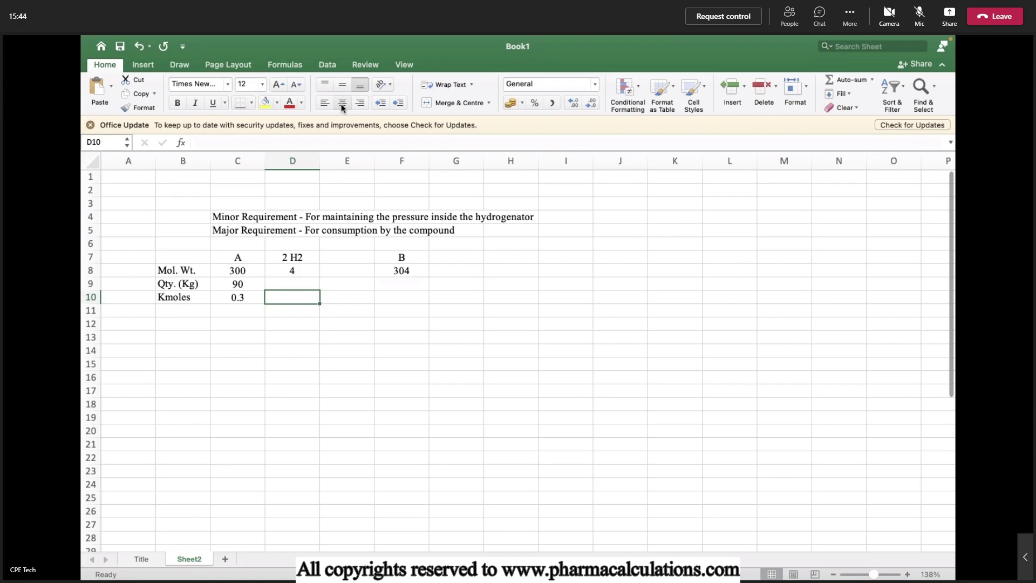
text(=)
key(Left)
key(Return)
Calculate the hydrogen quantity in D9 with the formula =D8*D10 and centre the kmoles value in D10
key(Up)
key(Up)
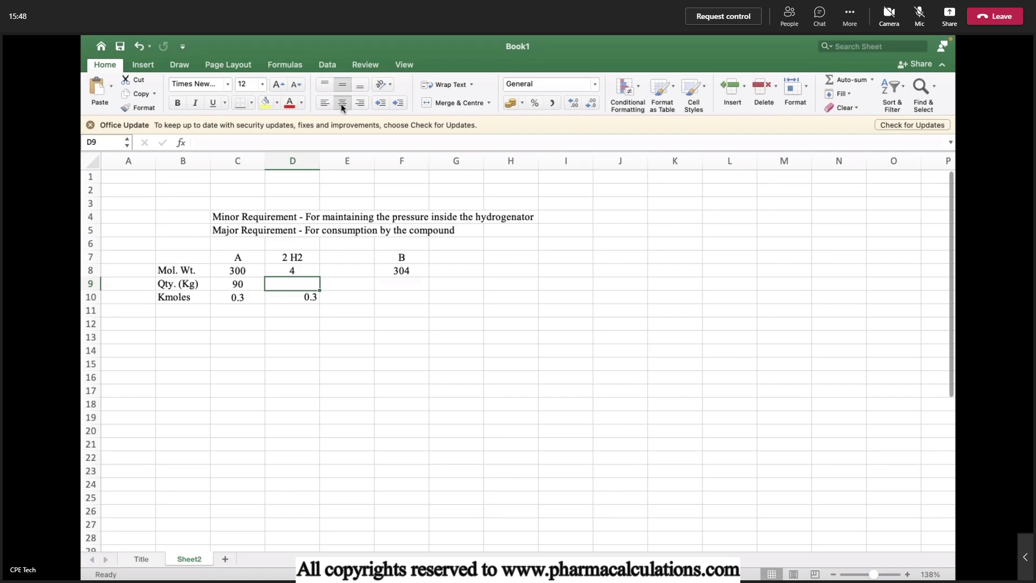
text(=)
key(Up)
text(*)
key(Down)
key(Return)
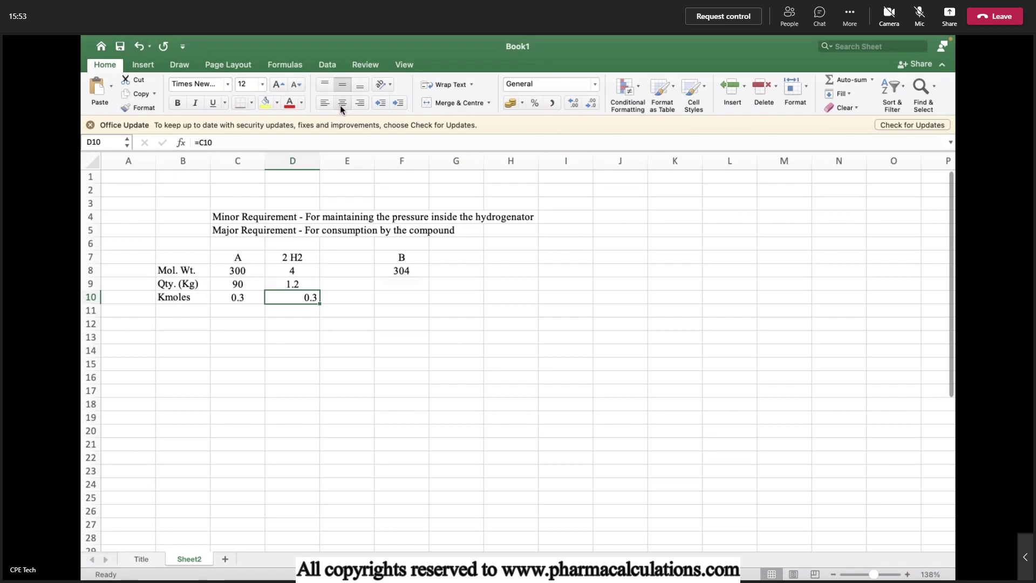
click(342, 103)
Set the kmoles of product B in F10 equal to C10 with a cell reference
click(404, 294)
text(=)
key(Left)
key(Left)
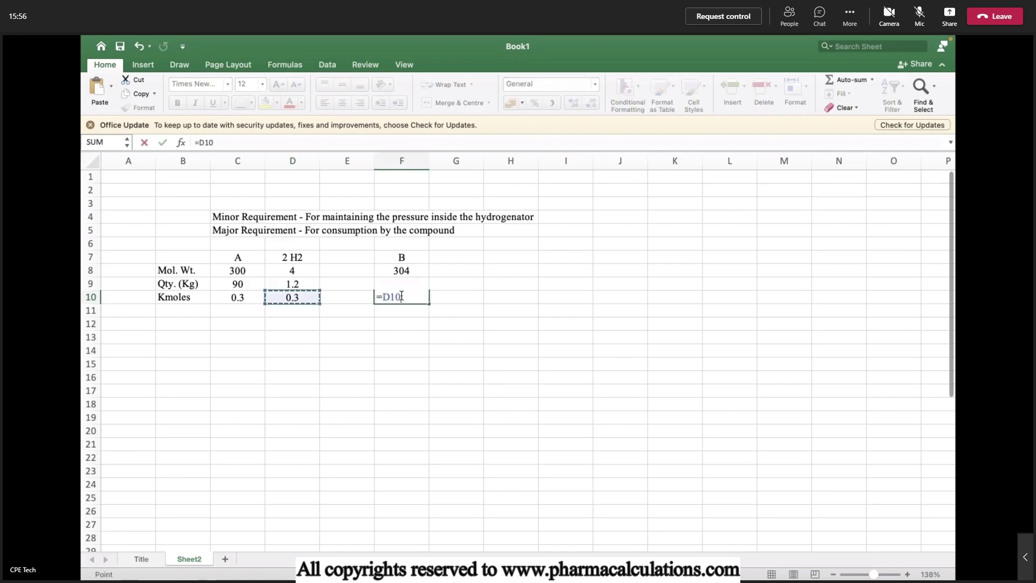
key(Return)
Calculate the quantity of product B in F9 by multiplying its molecular weight in F8 by the kmoles in F10
key(Up)
key(Up)
text(=)
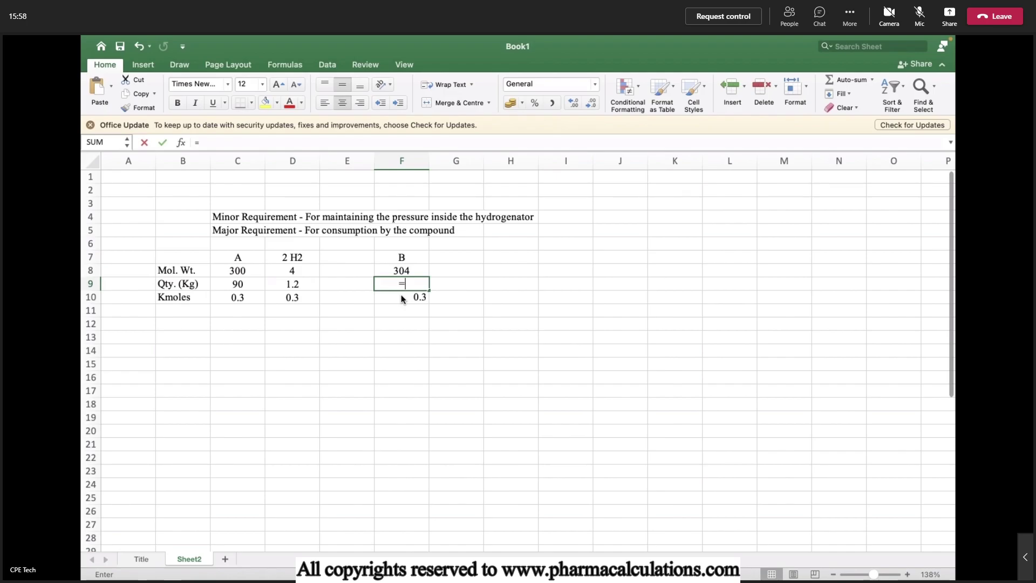
key(Up)
text(*)
key(Down)
key(Return)
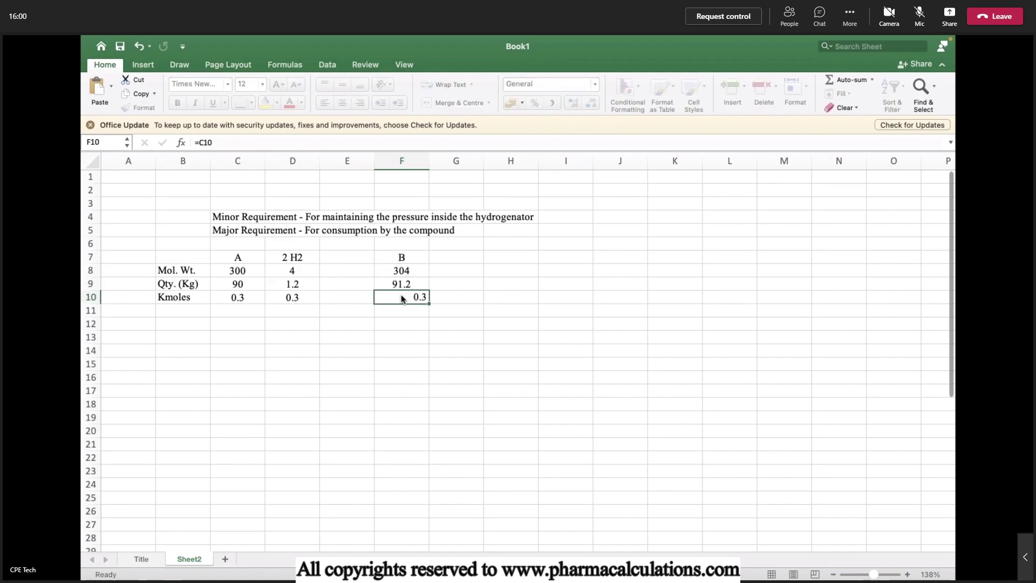
Centre the kmoles value of product B in F10 both vertically and horizontally
key(Up)
click(400, 293)
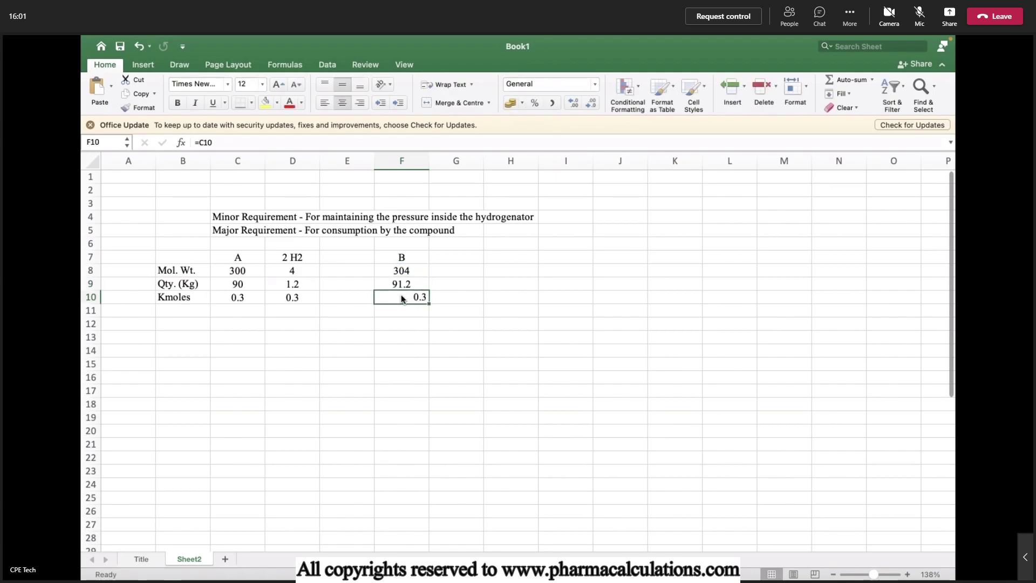
click(342, 86)
click(342, 103)
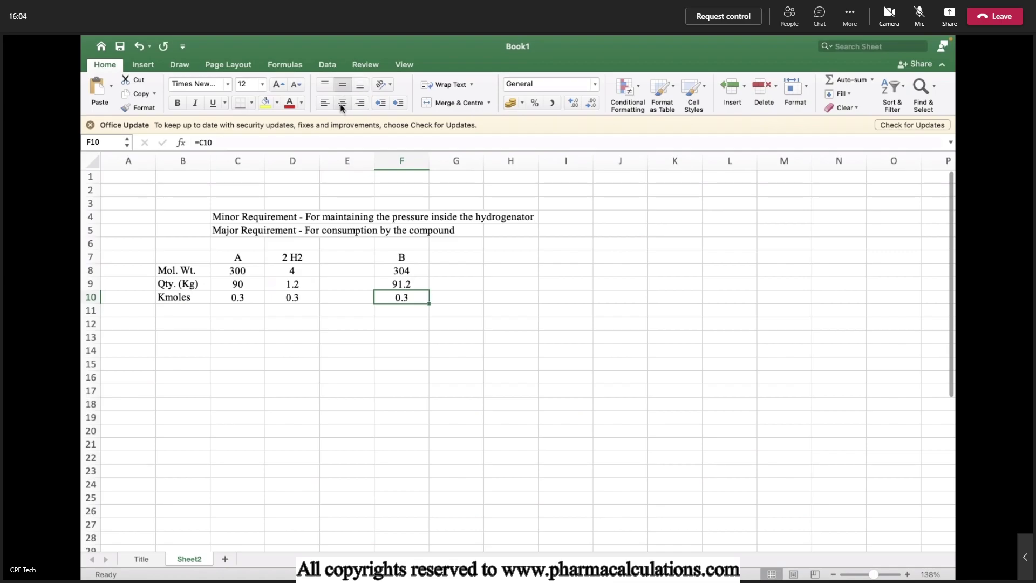
Enter the label "Major Requirement" in cell C13 below the stoichiometry table
click(277, 283)
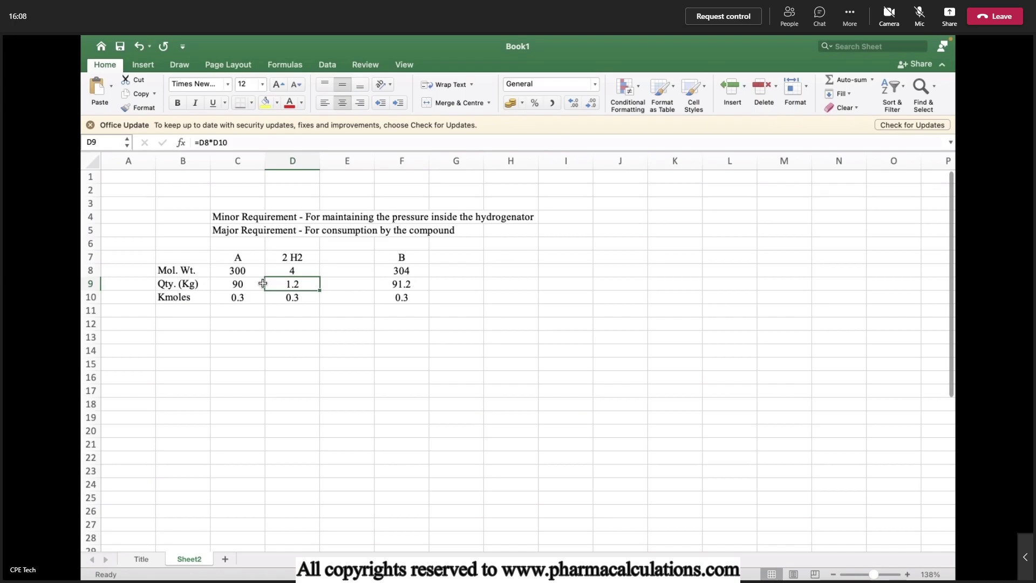
click(241, 335)
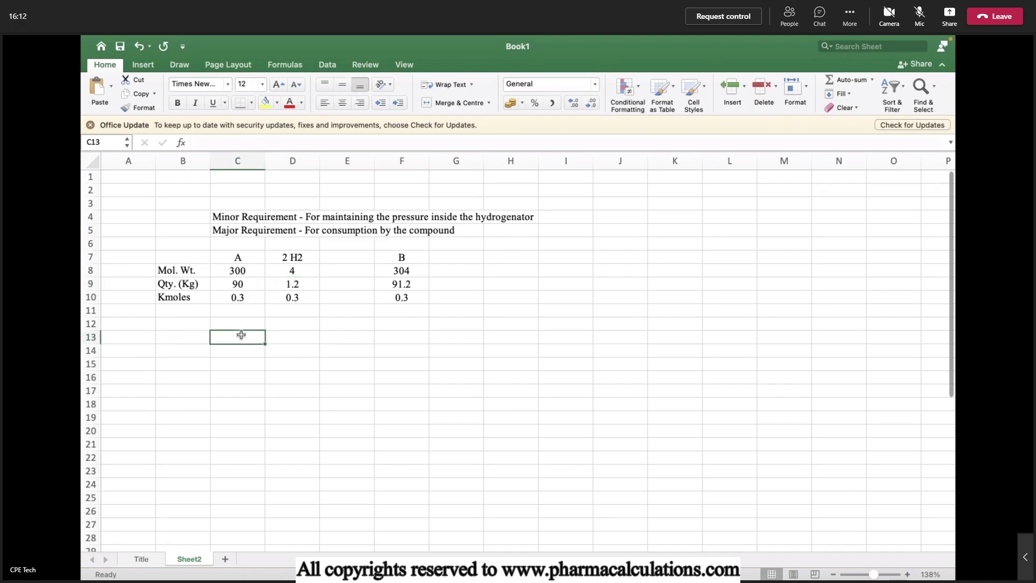
text(Majo)
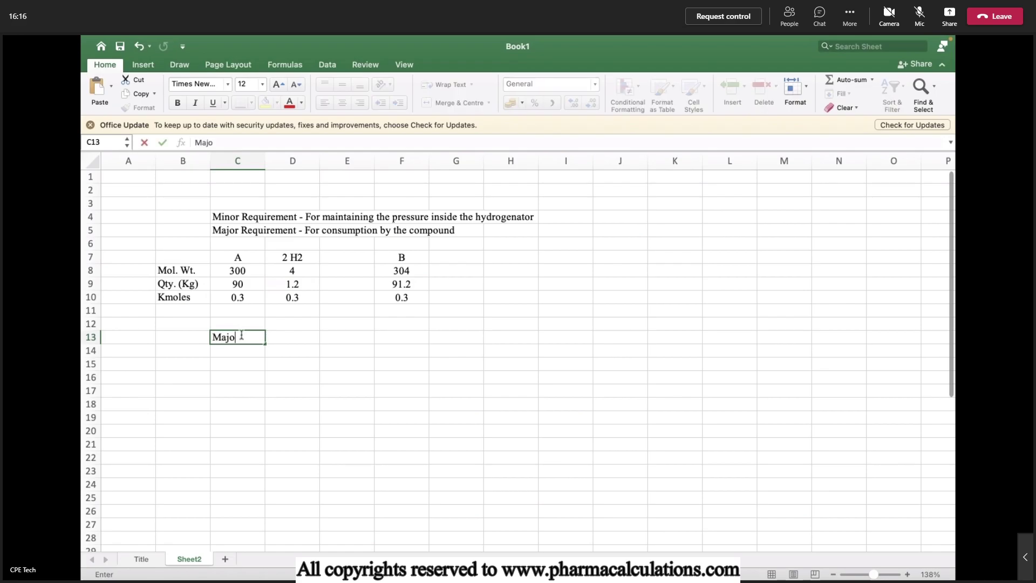
text(r Requirement)
key(Tab)
key(Tab)
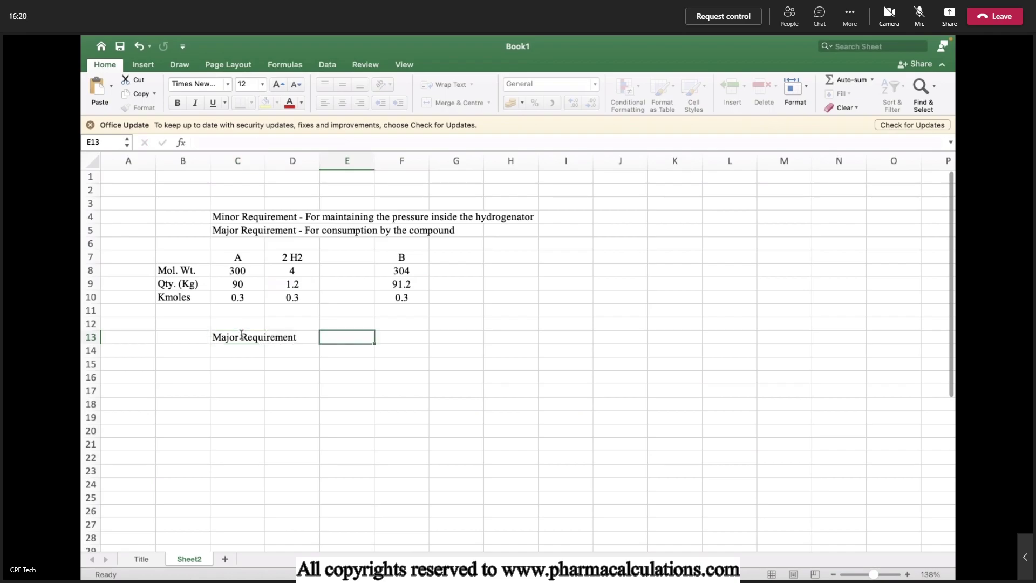
Enter the major requirement as 1.2 in E13 with the unit "Kg" in F13, and centre the value in E13
text(1.2)
key(Tab)
text(Kg)
key(Return)
key(Left)
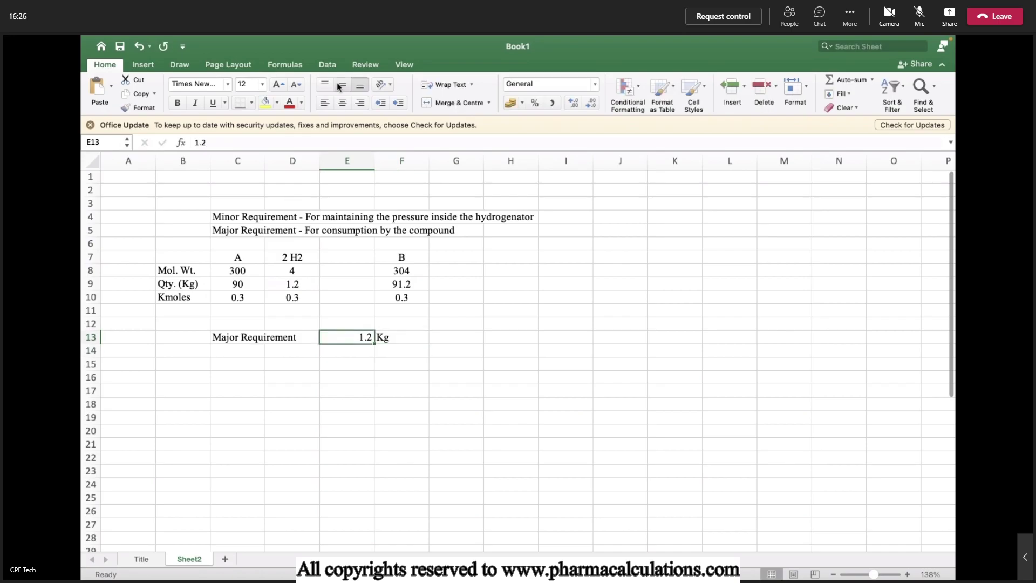
click(341, 101)
Enter the label "Minor Requirement" in cell C16
click(219, 387)
click(234, 379)
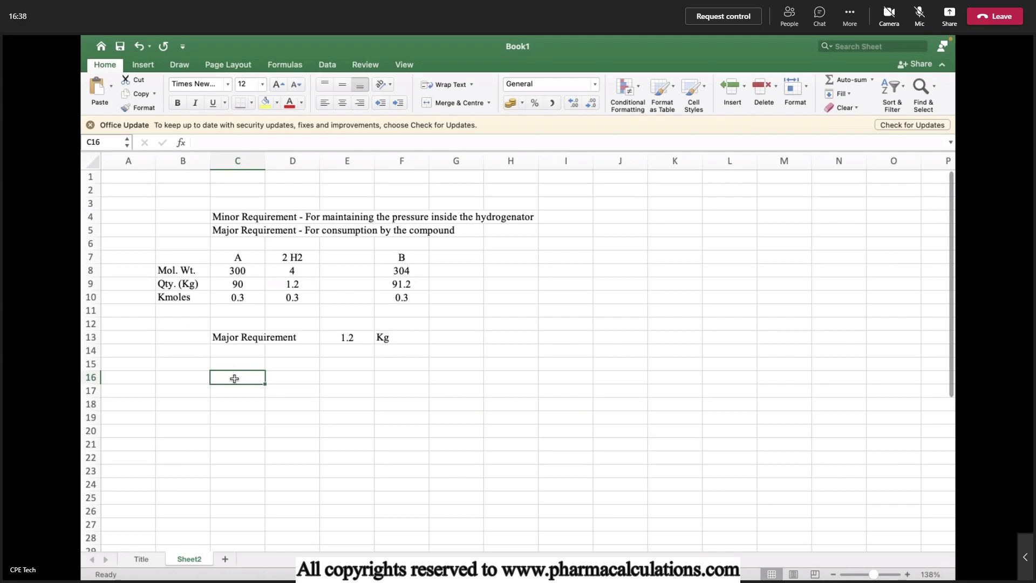
text(Minor Requir)
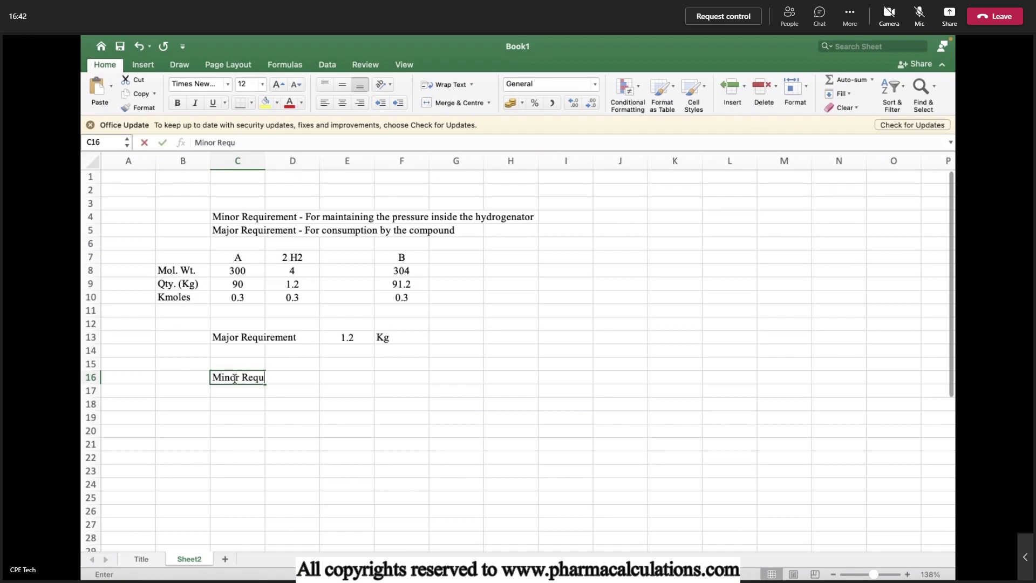
text(ement)
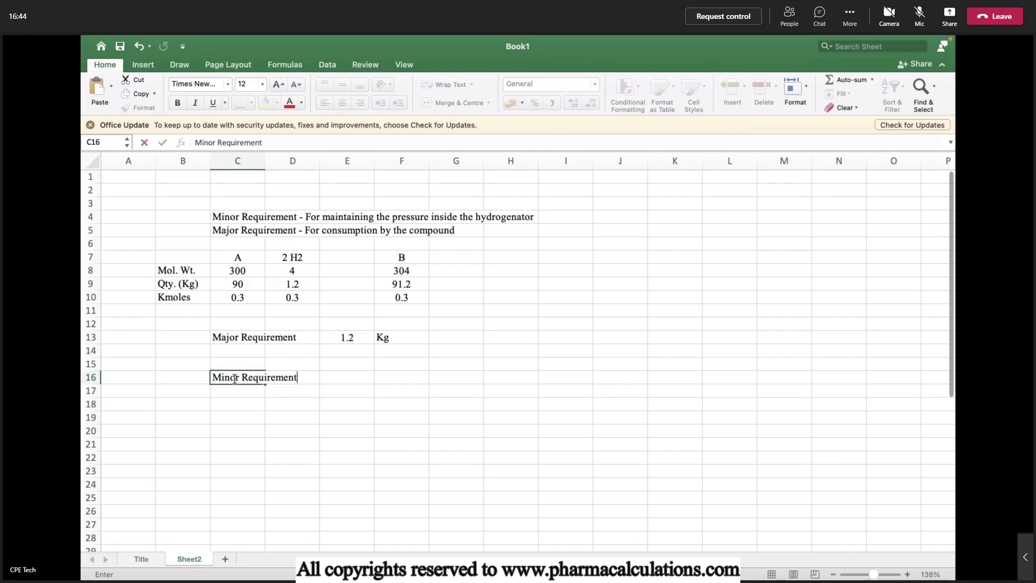
key(Return)
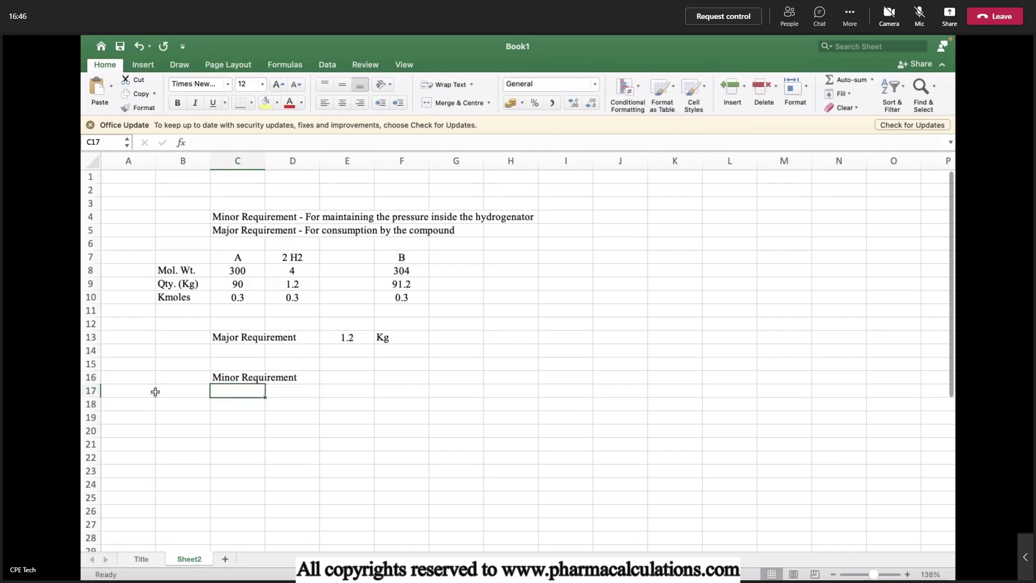
Add a "Reactor Capacity" row in C18 with the value 6 in E18 and the unit "KL" in F18
key(Return)
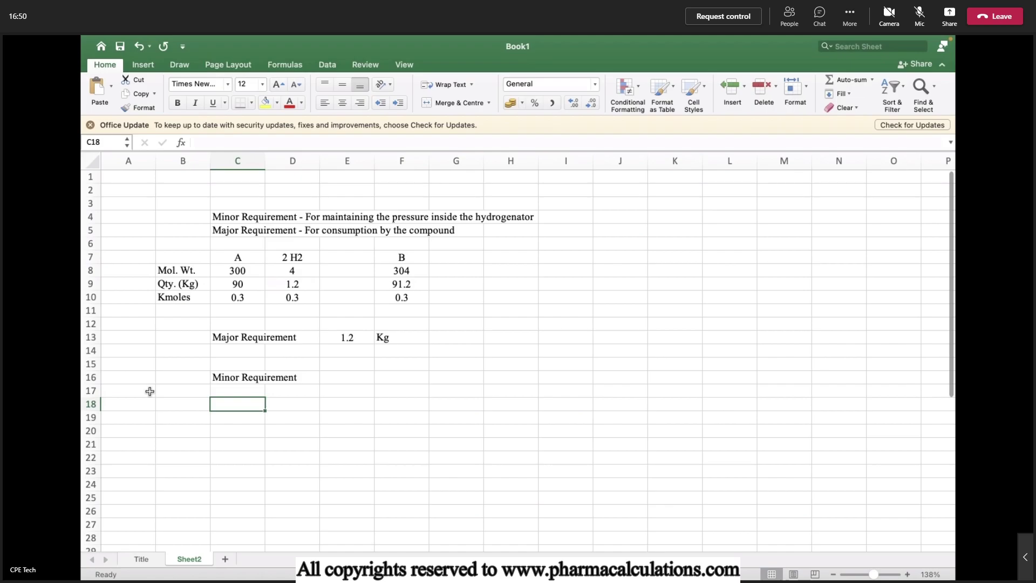
text(Reac)
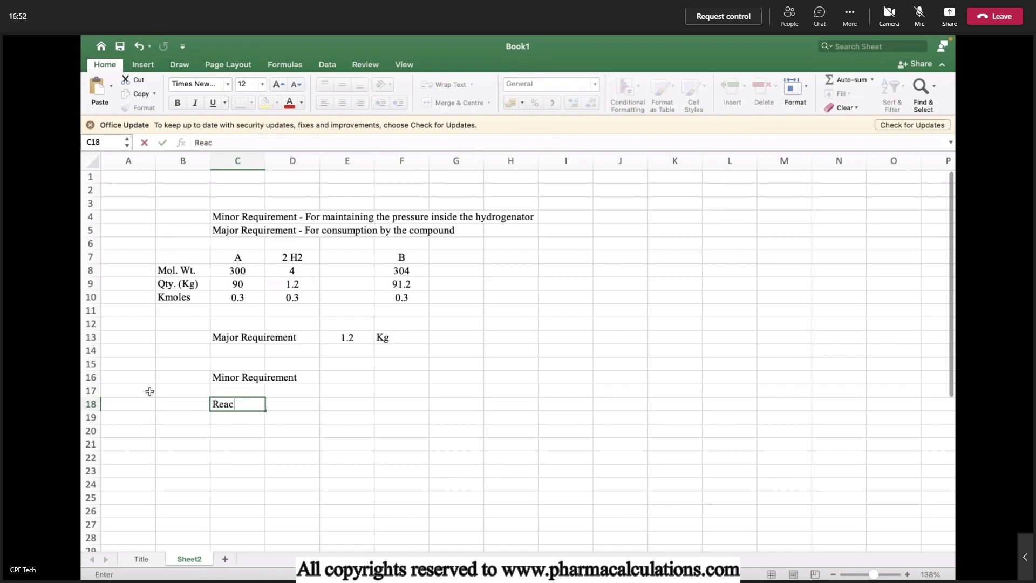
text(tor Capacity)
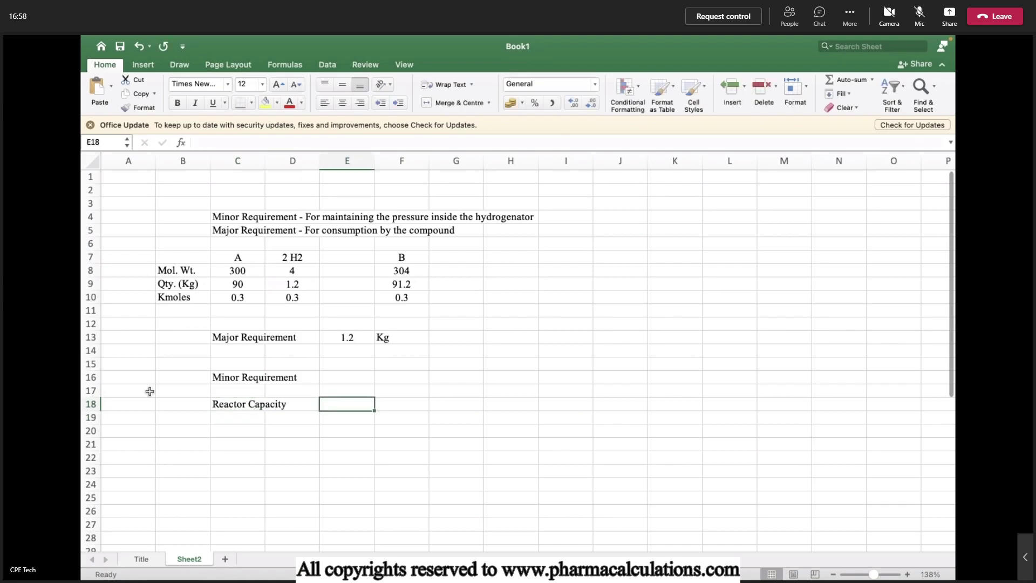
text(6)
key(Tab)
text(KL)
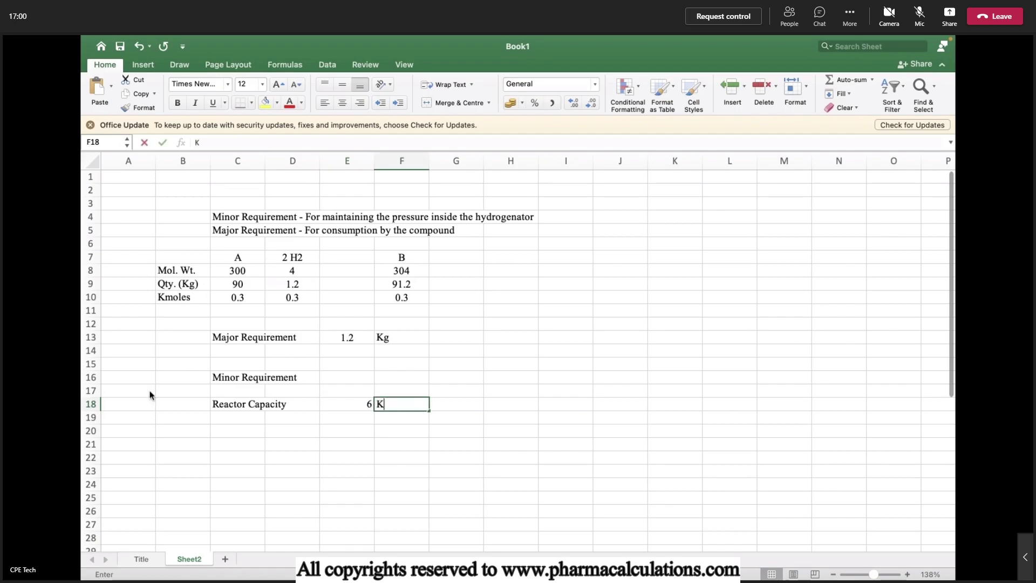
key(Return)
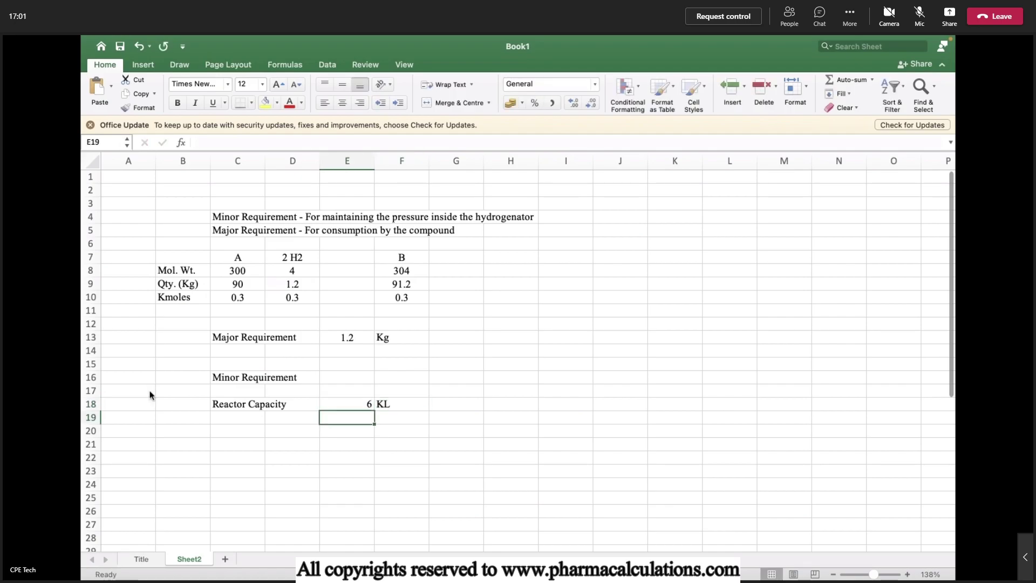
Centre the whole of column E both horizontally and vertically
key(Left)
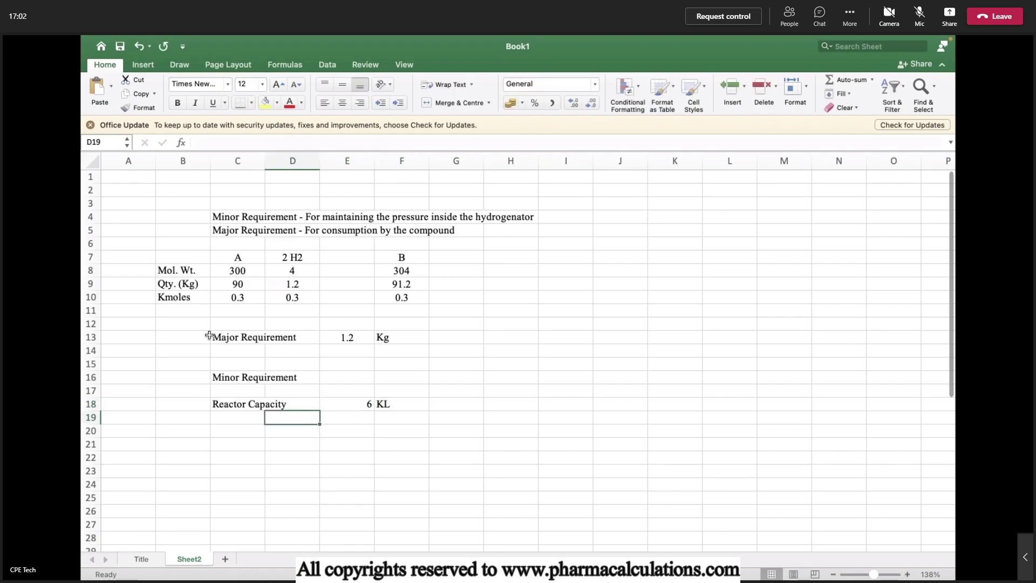
click(347, 161)
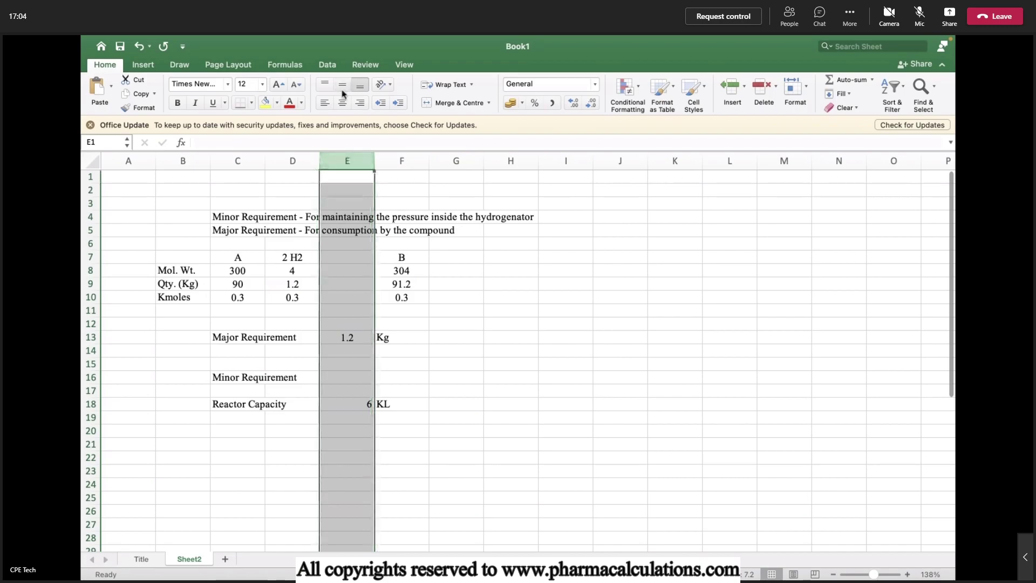
click(342, 102)
click(342, 84)
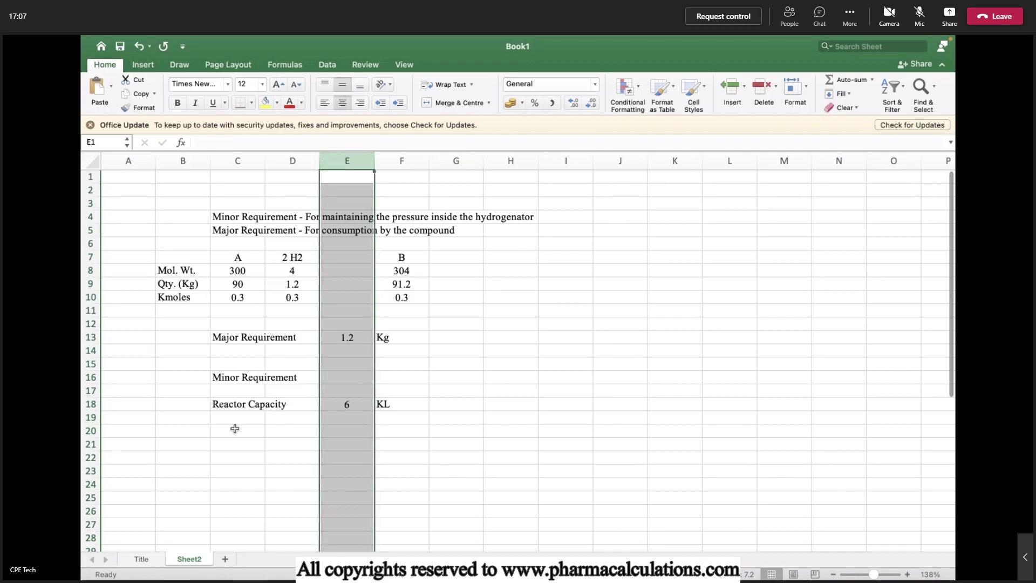
Enter the label "Operating vol." in cell C19 under Reactor Capacity
click(232, 421)
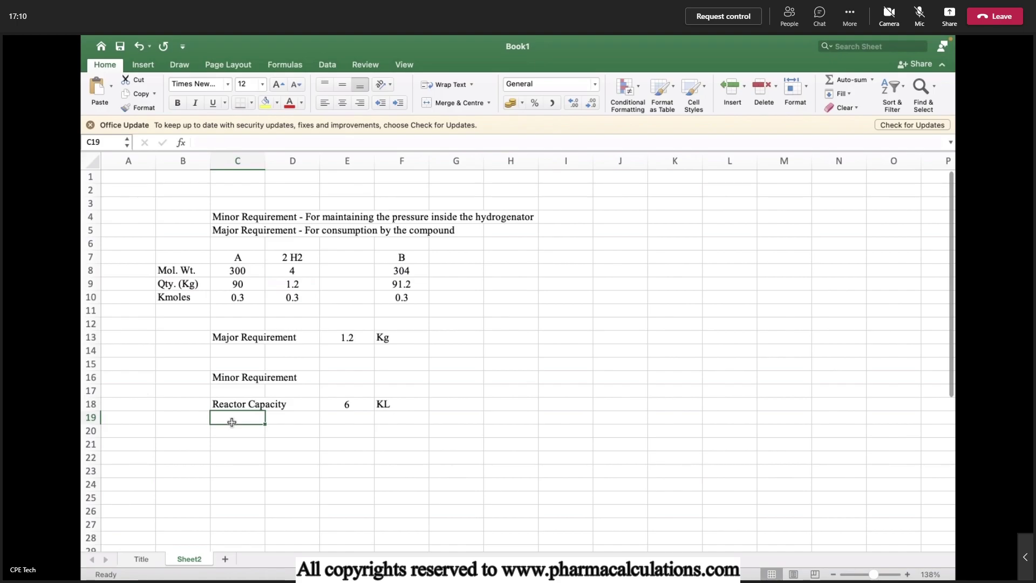
text(Operat)
text(vol)
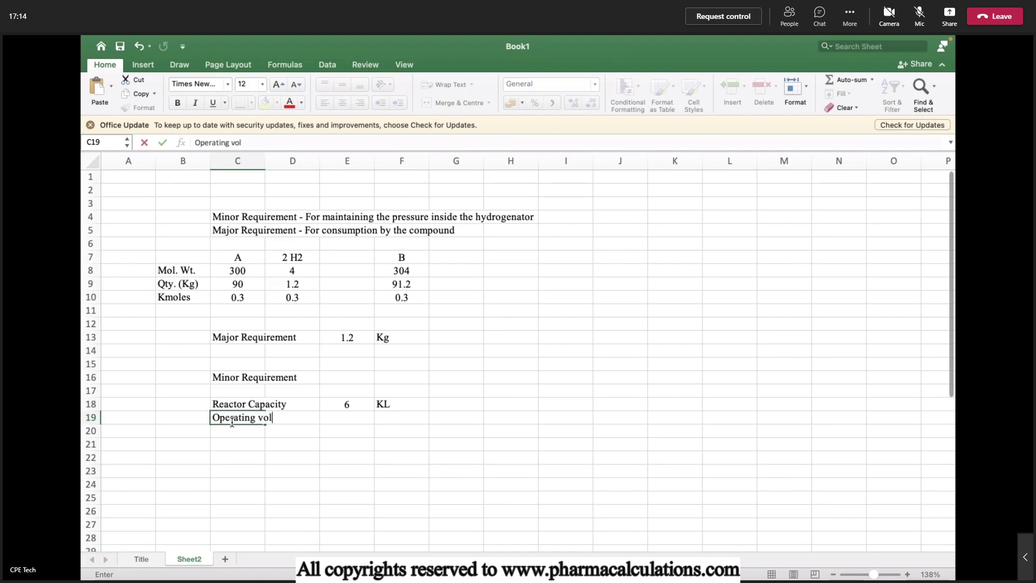
text(.)
key(Tab)
key(Tab)
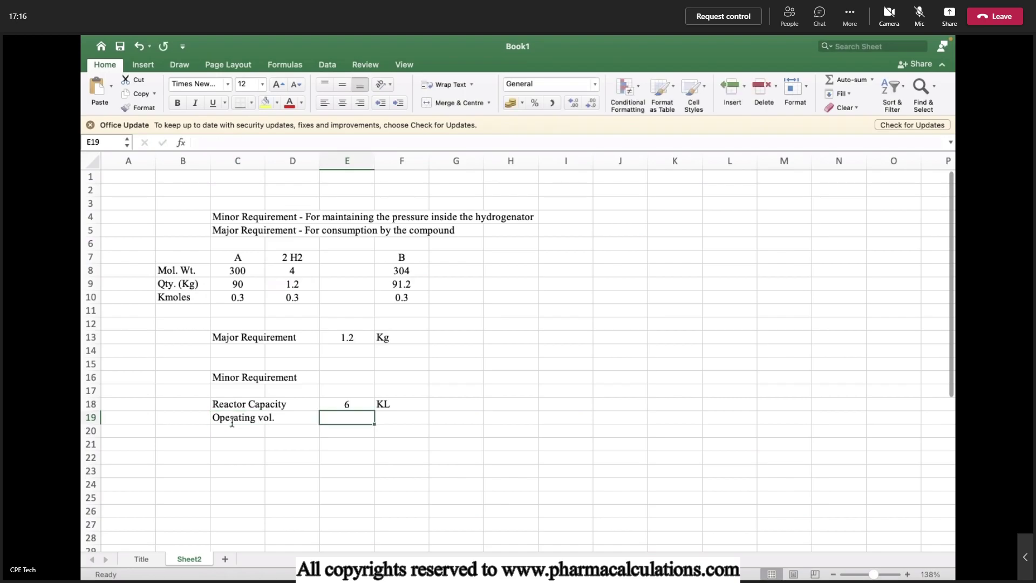
Calculate the operating volume in E19 with the formula =E18*0.5 and enter the unit "KL" in F19
text(=)
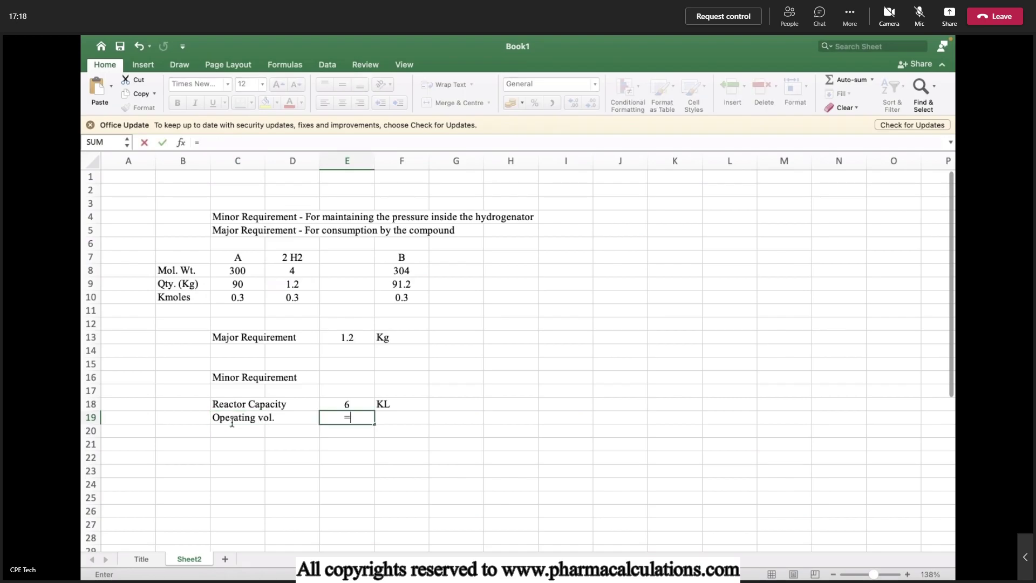
text(E18*)
text(0.5)
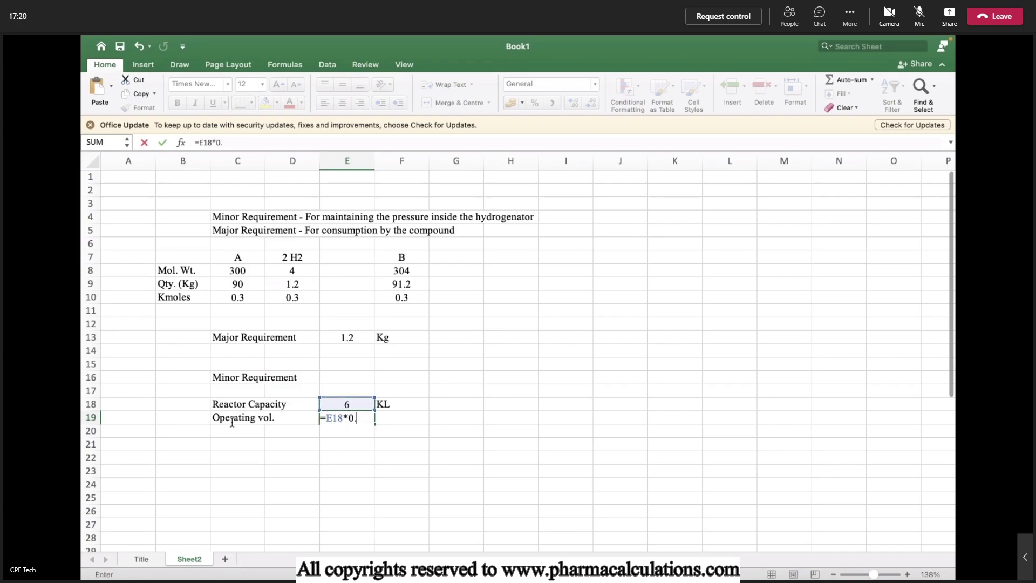
key(Return)
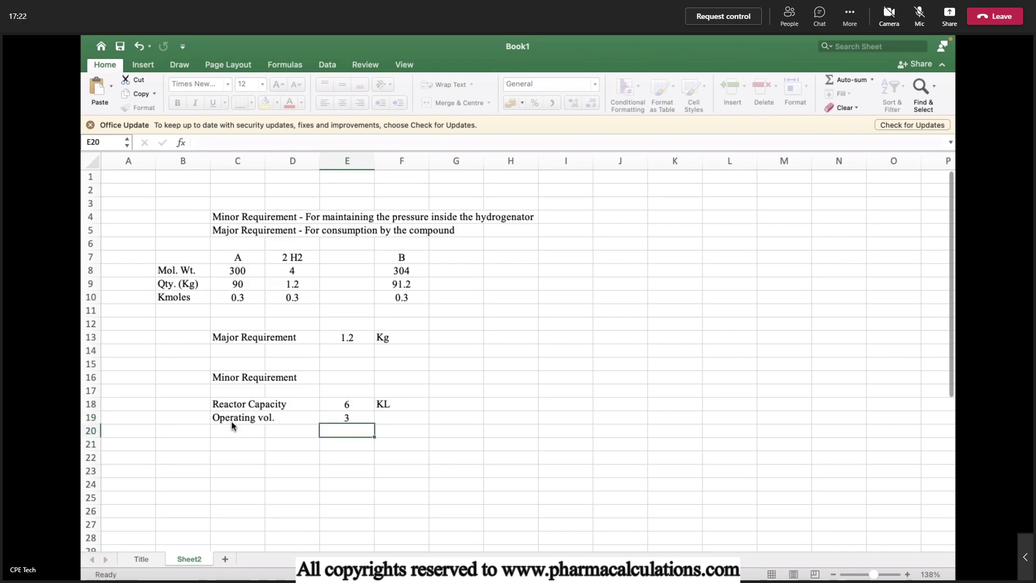
key(Up)
key(Right)
text(KL)
key(Return)
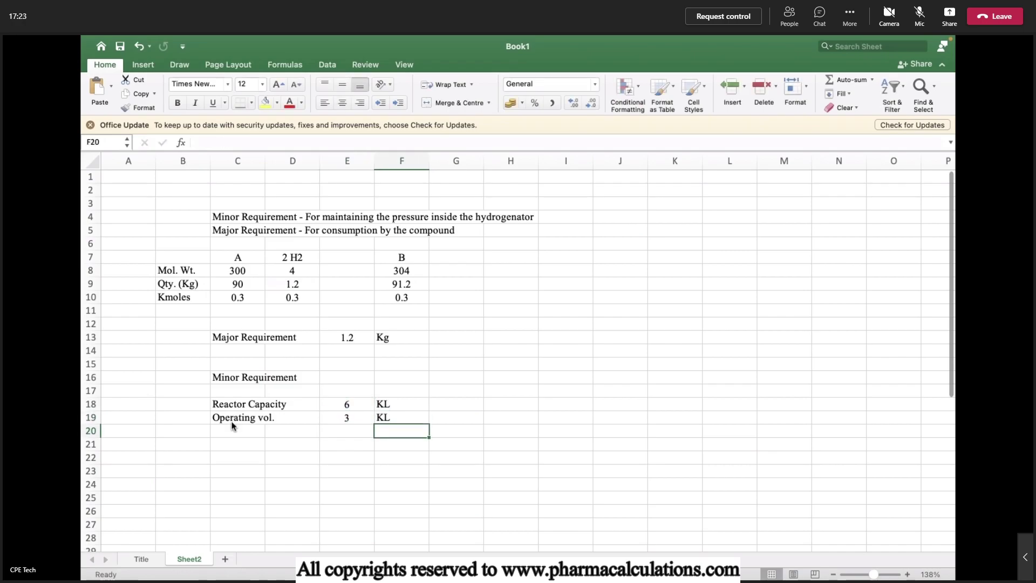
Enter the label "Overhead space" in cell C20
key(Left)
key(Left)
key(Left)
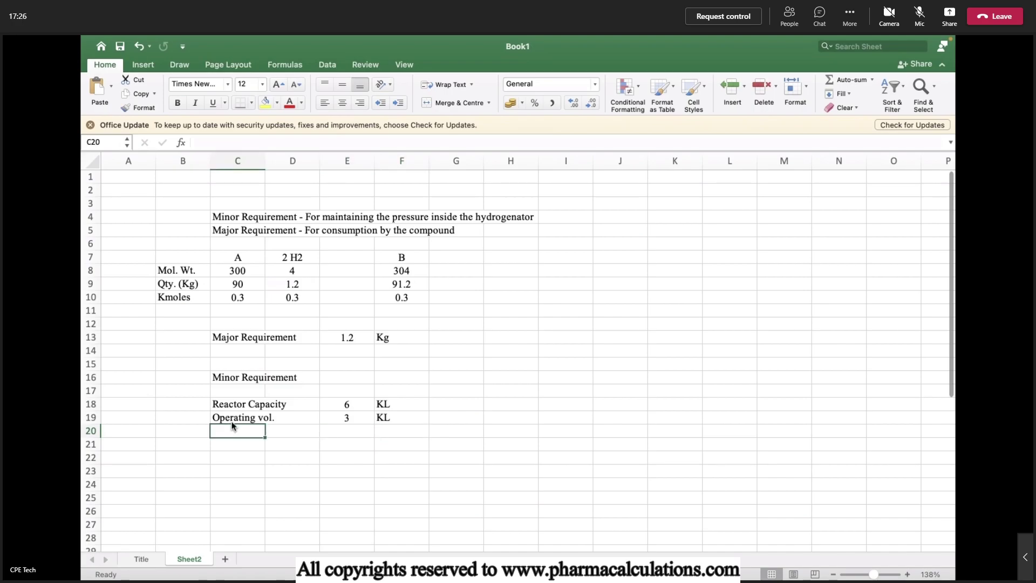
text(O)
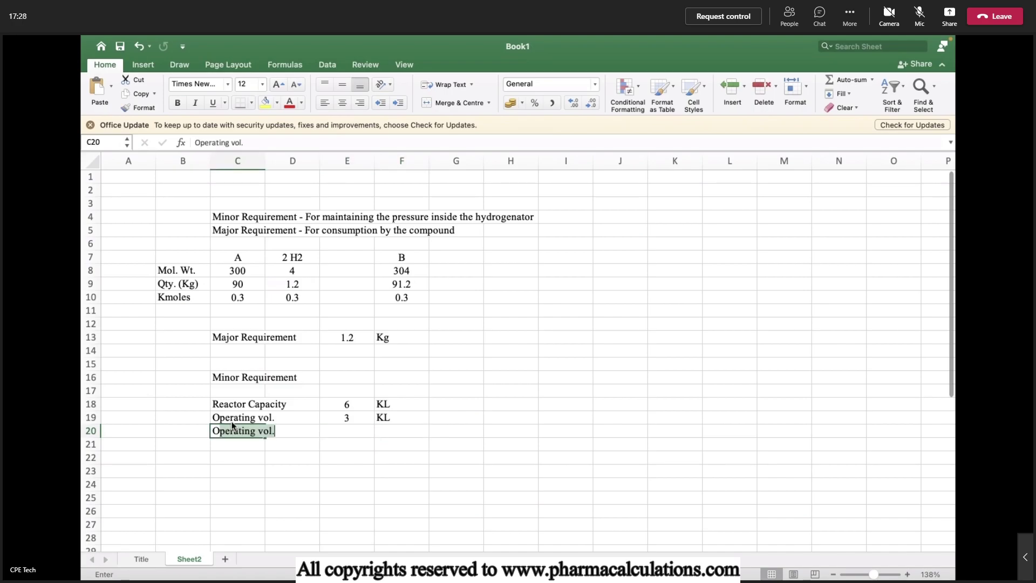
text(verhea)
text(d space)
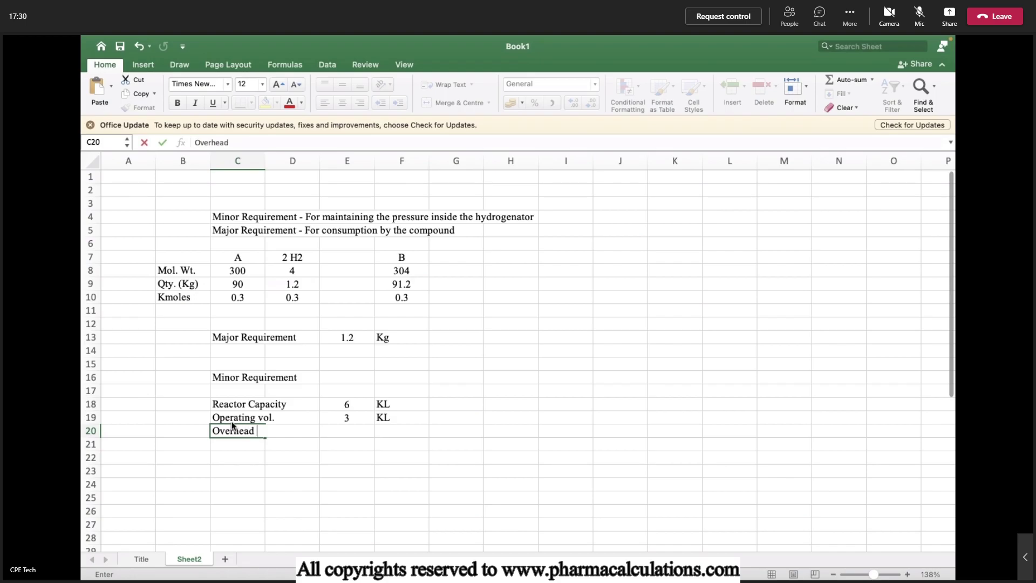
key(Return)
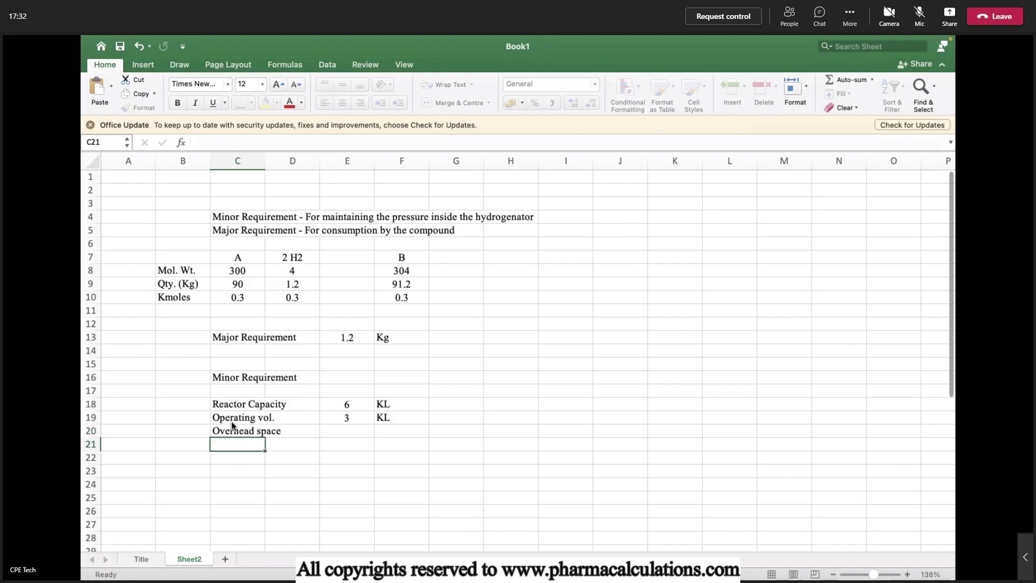
Calculate the overhead space in E20 with the formula =E18-E19 and enter the unit "KL" in F20
click(233, 427)
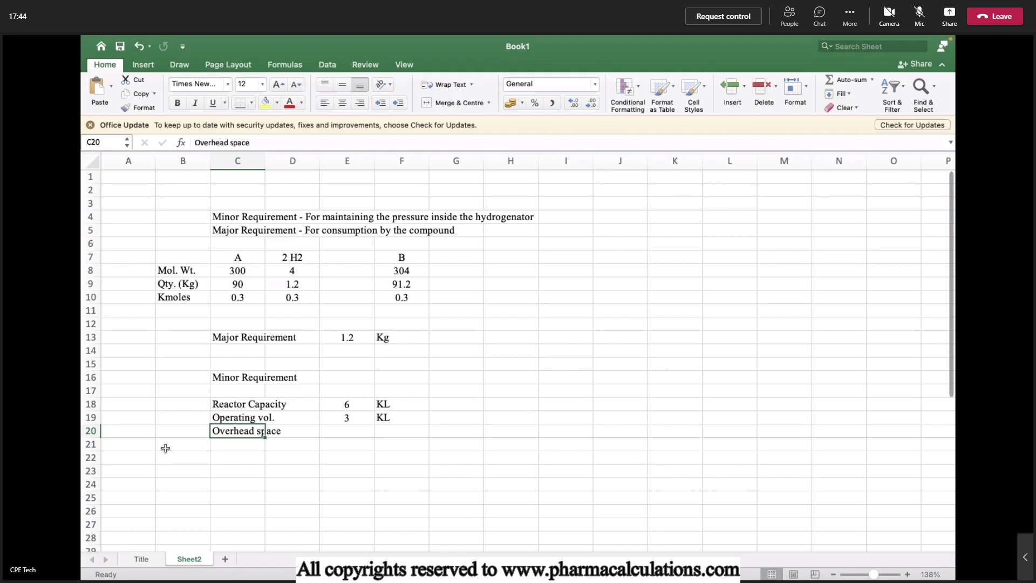
key(Right)
key(Right)
text(=)
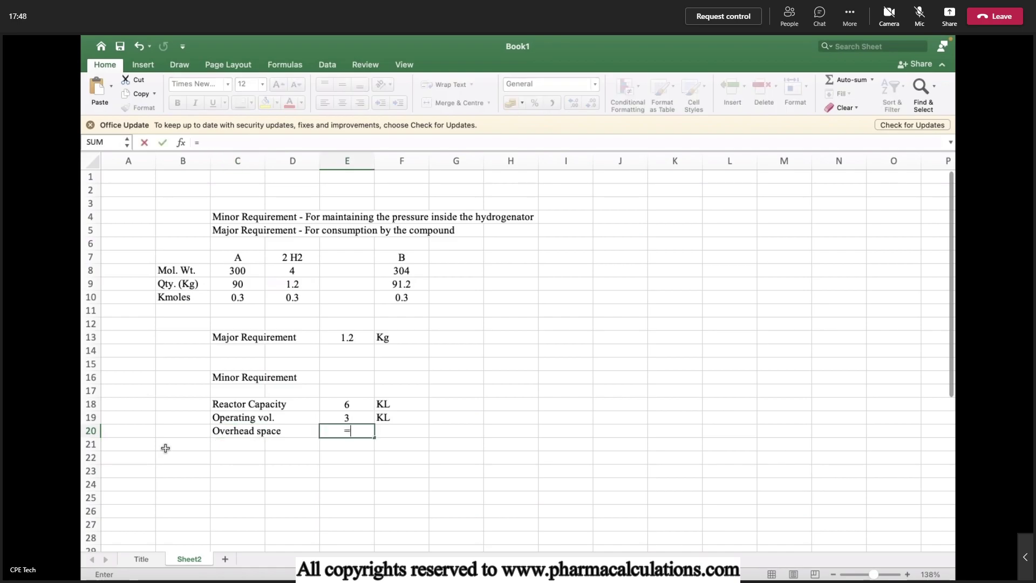
key(Up)
key(Up)
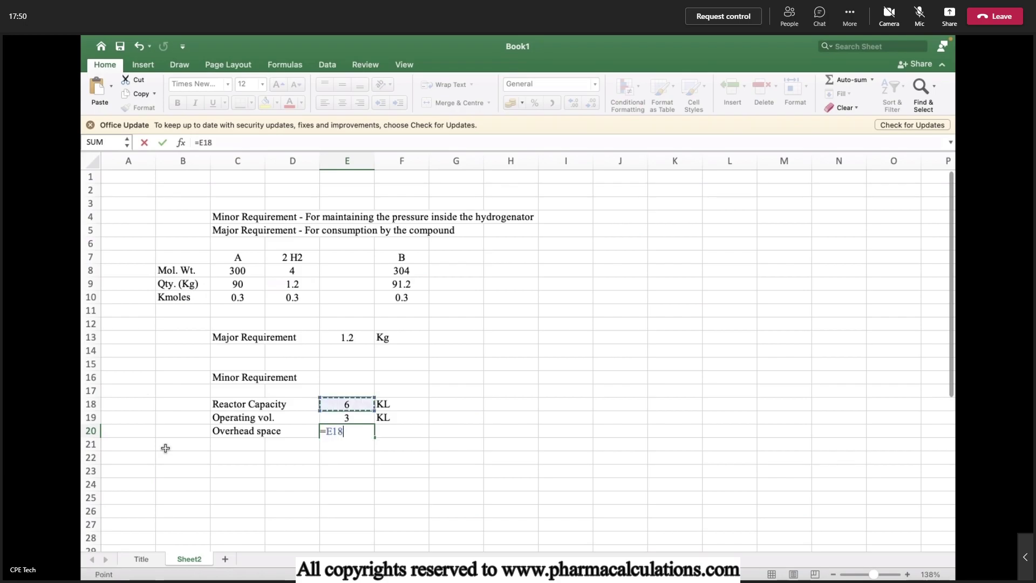
text(-)
key(Up)
key(Return)
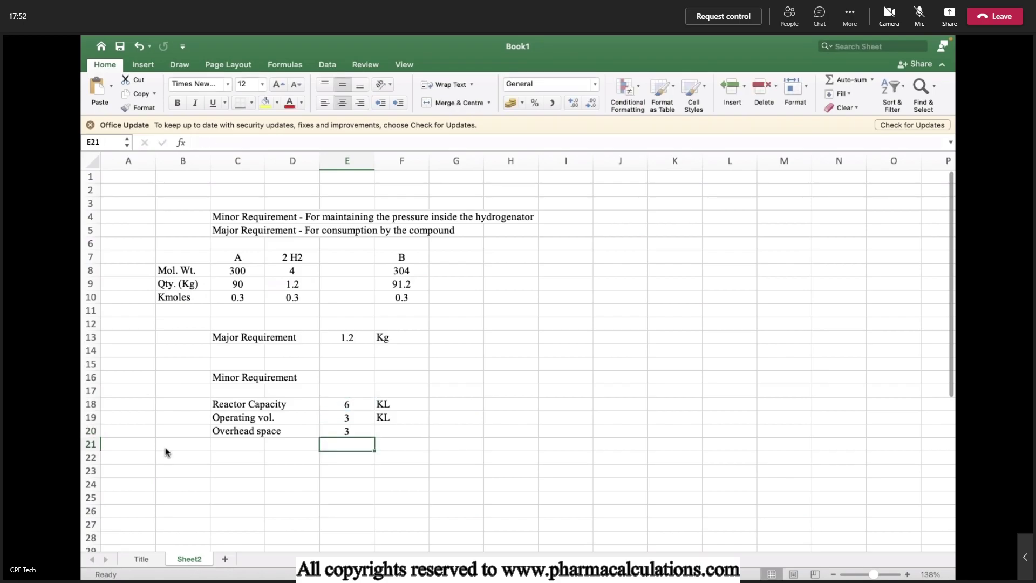
key(Up)
key(Right)
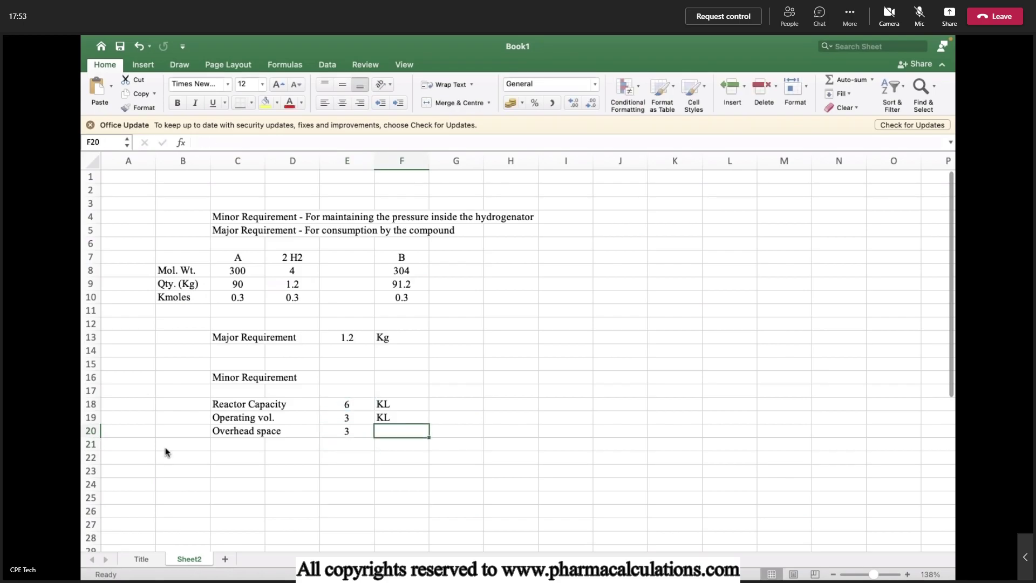
text(KL)
key(Return)
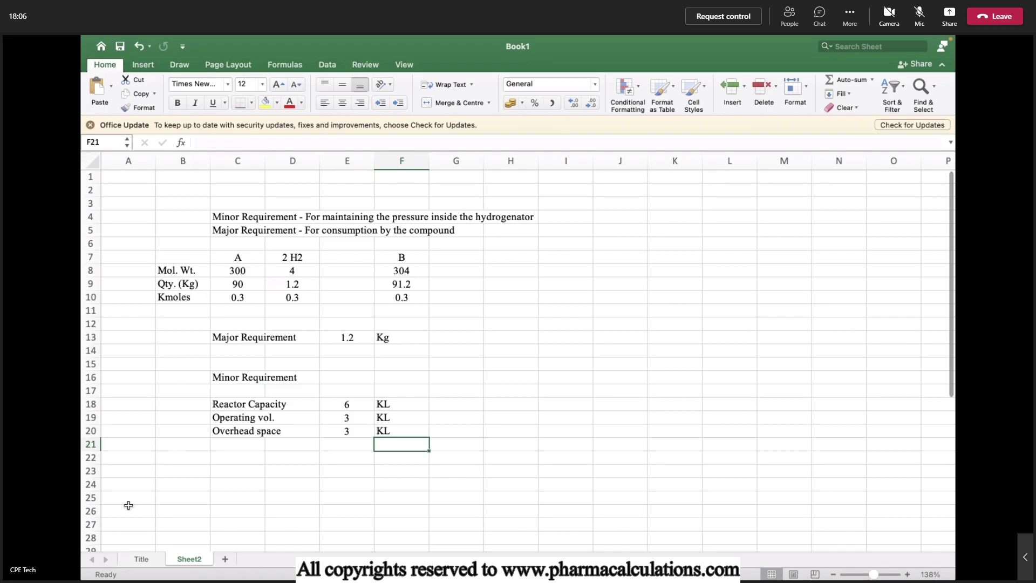
Enter the label "Hydrogen pressure Req." in cell C21
key(Left)
key(Left)
key(Left)
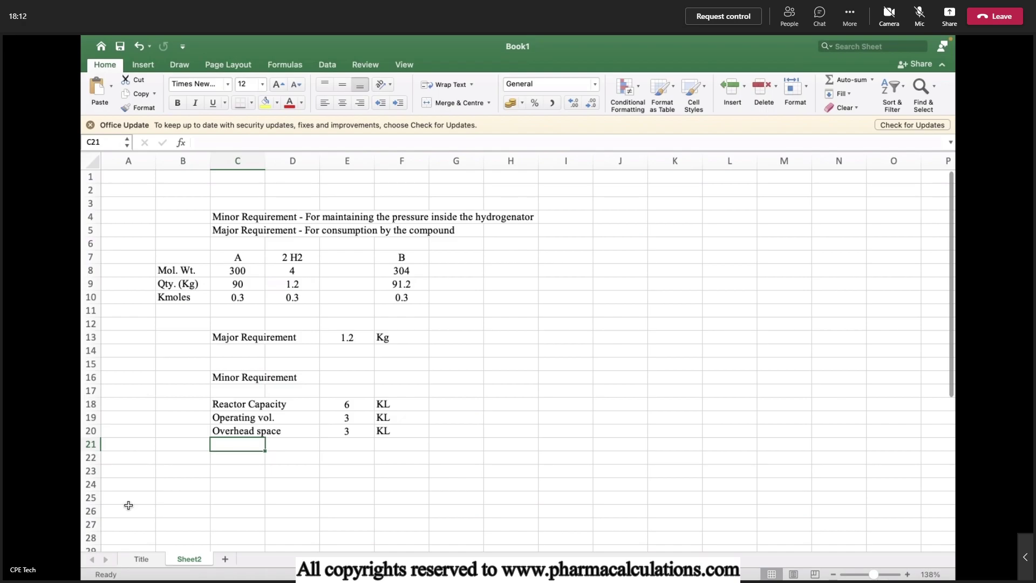
text(Hydrog)
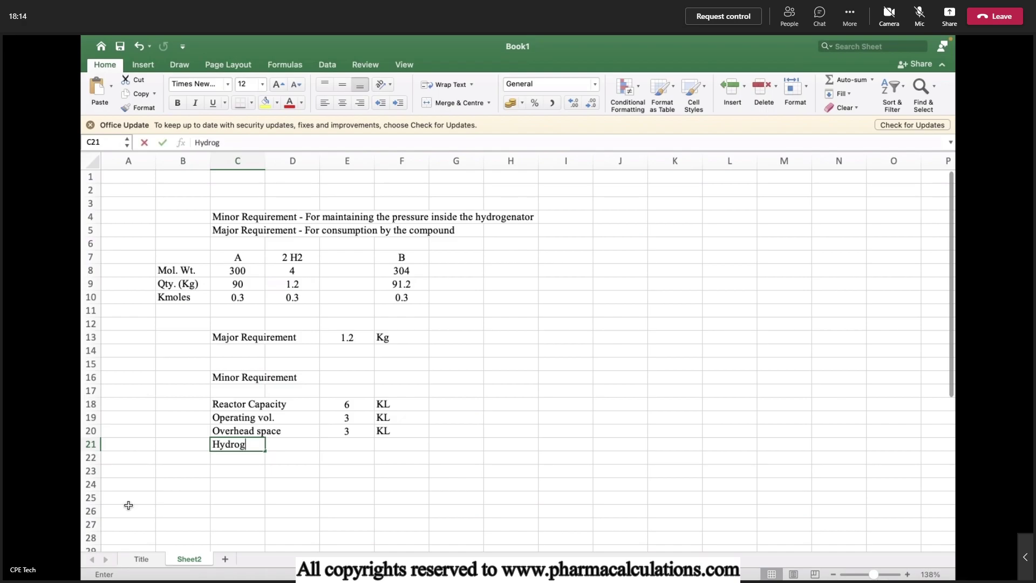
text(en pressure Req.)
key(Return)
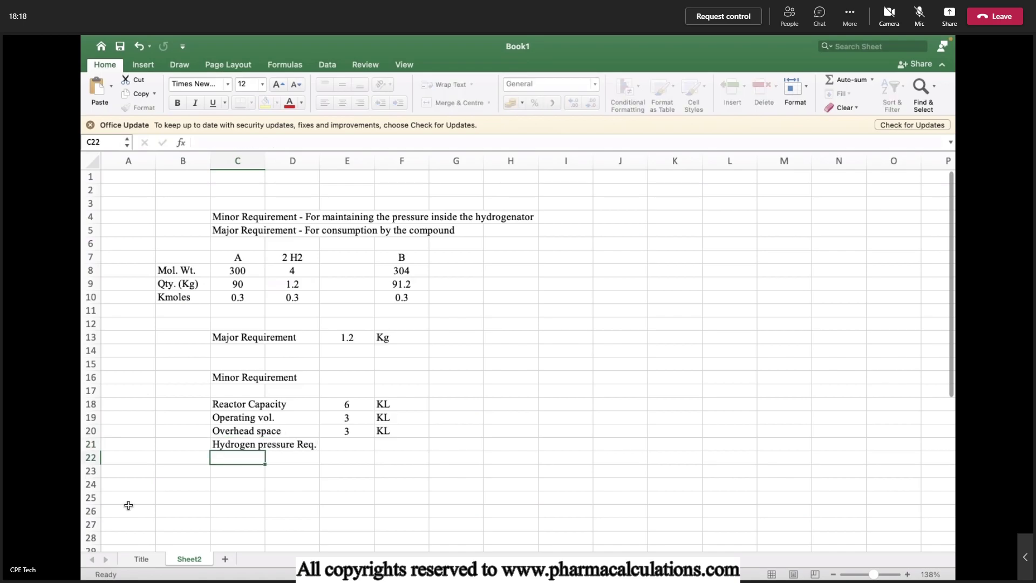
Set the required hydrogen pressure to 3 in E21 with the unit "Kg/cm2.g" in F21
key(Up)
key(Right)
key(Right)
text(3)
key(Tab)
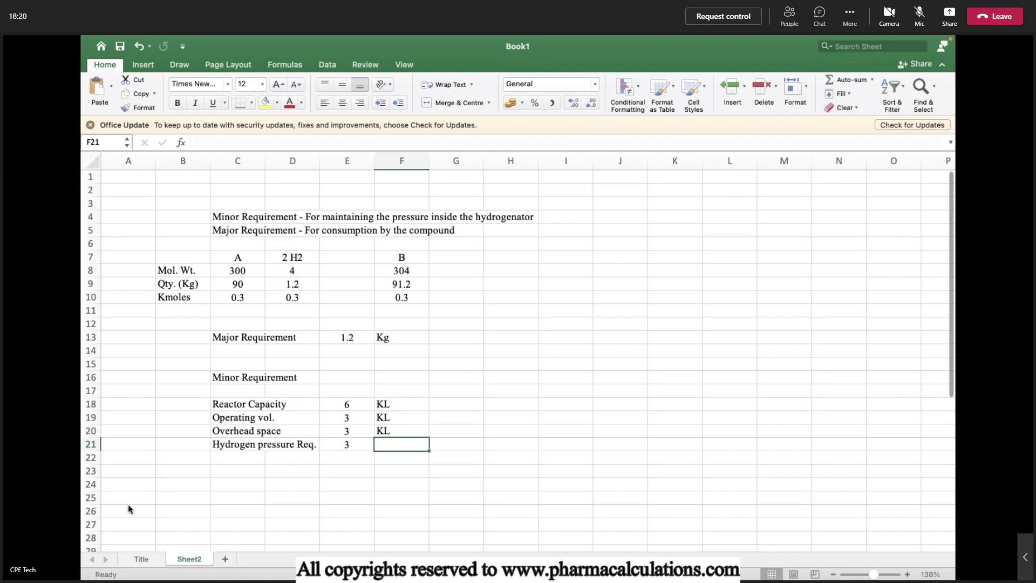
text(Kg/cm2.g)
key(Return)
Add a "Temperature" row in C22 with the value 50 in E22 and the unit "C" in F22
key(Left)
key(Left)
key(Left)
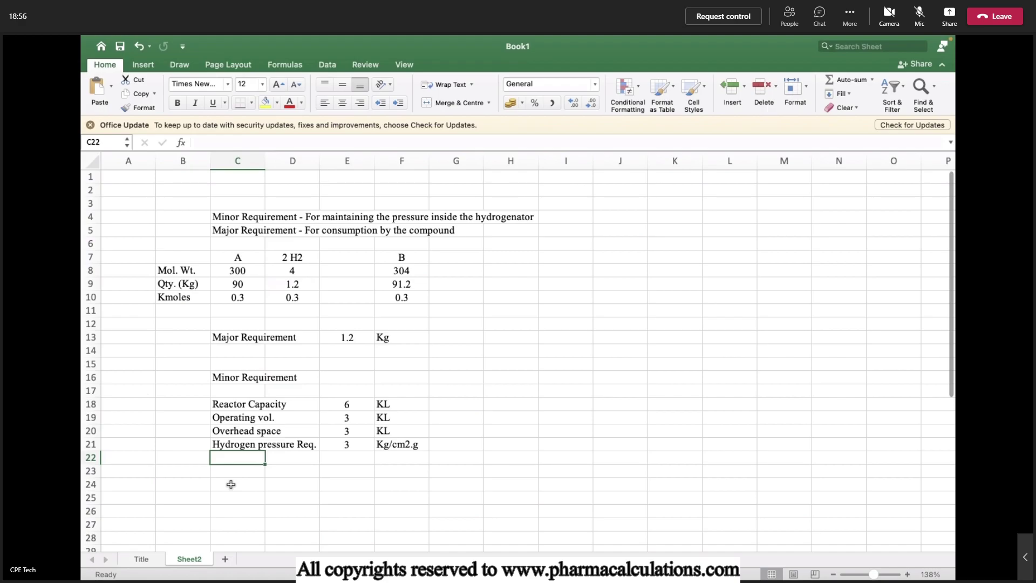
text(Temperature)
key(Tab)
key(Tab)
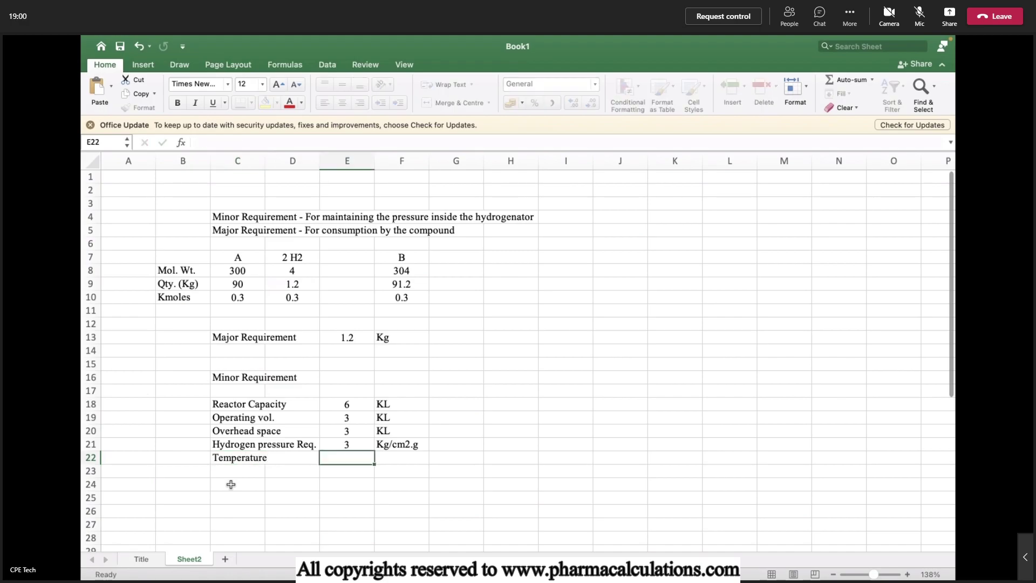
text(50)
key(Tab)
text(C)
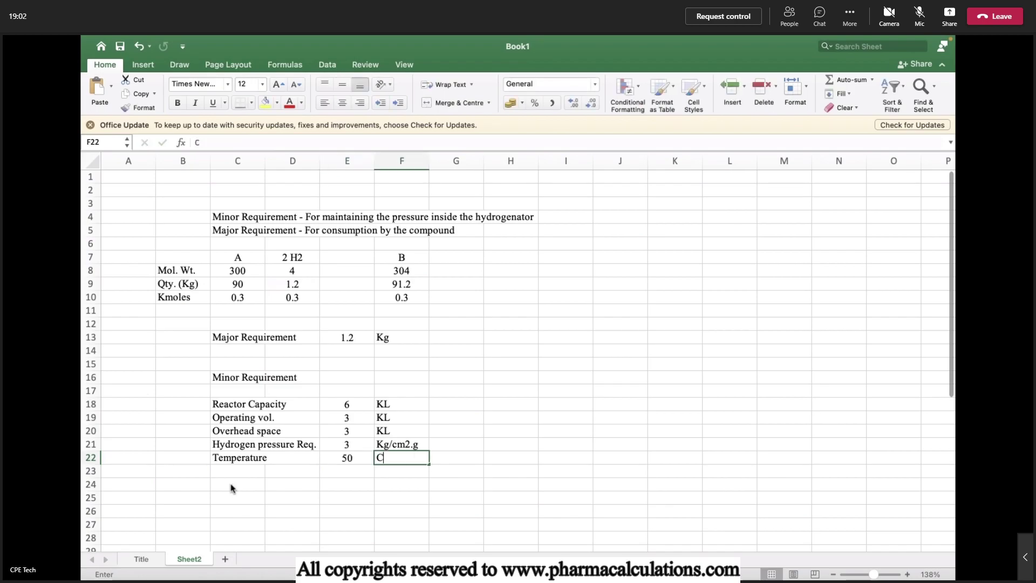
key(Return)
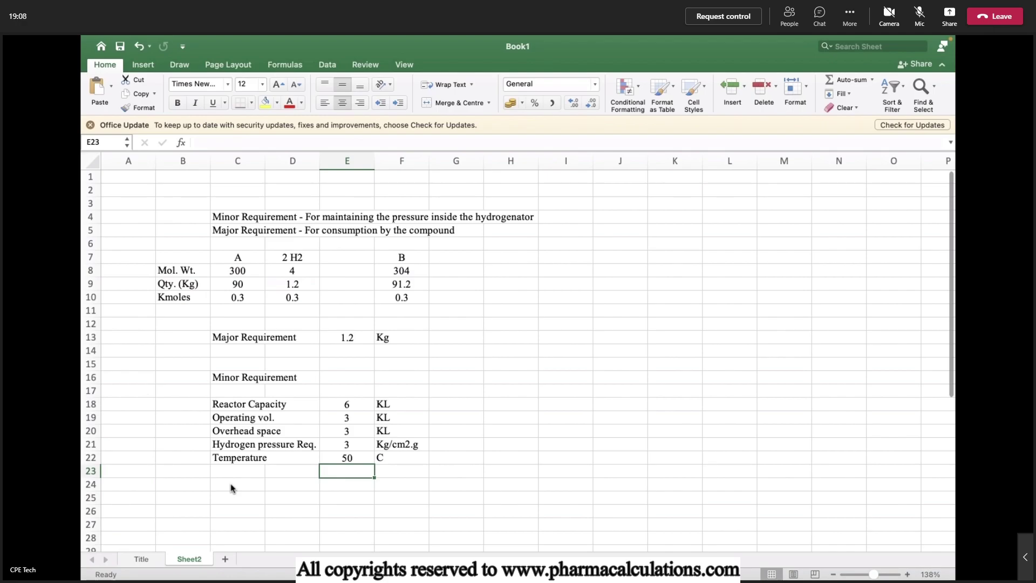
Convert the temperature to kelvin in E23 with the formula =E22+273.15 and enter the unit "K" in F23
text(=)
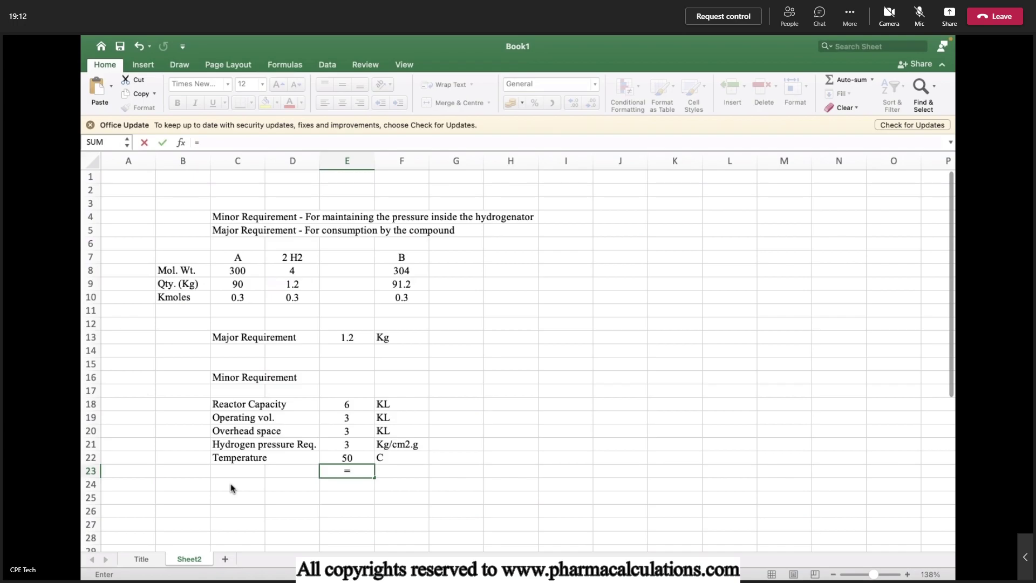
key(Up)
text(+27)
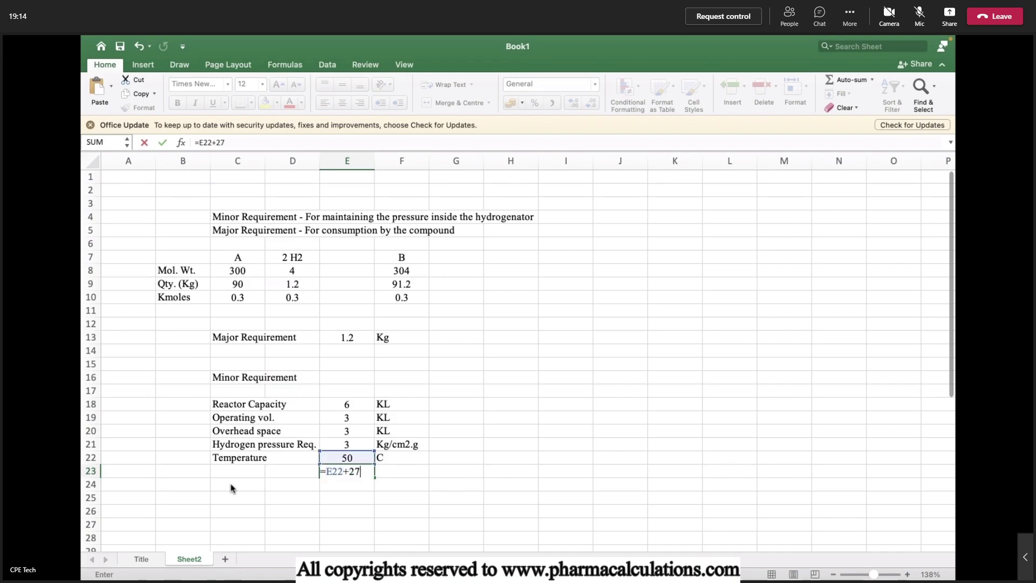
text(3.15)
key(ctrl+Return)
key(Right)
text(K)
key(Return)
Review the hydrogen pressure entry in E21 and the overhead space formula in E20
key(Left)
key(Left)
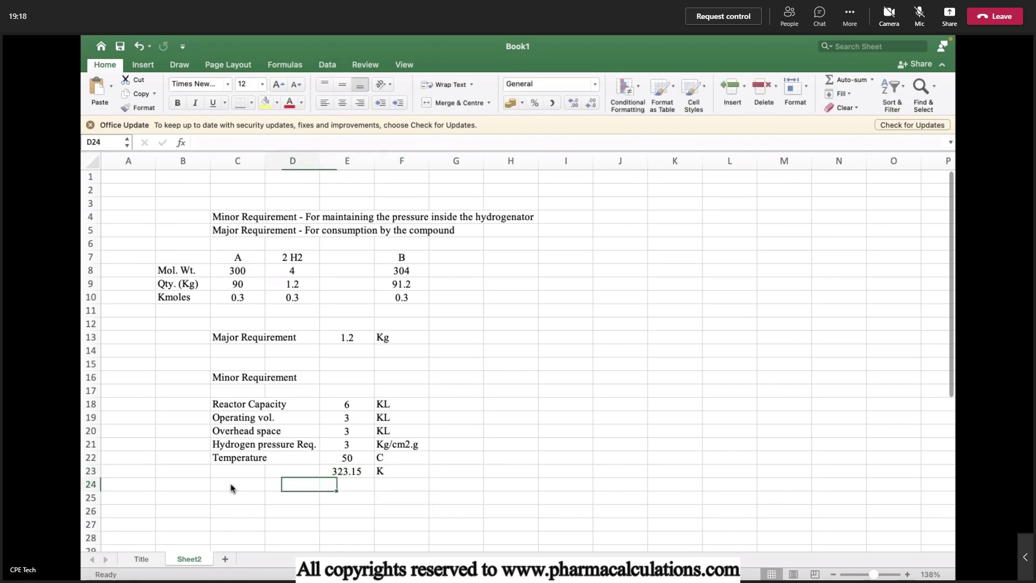
key(Left)
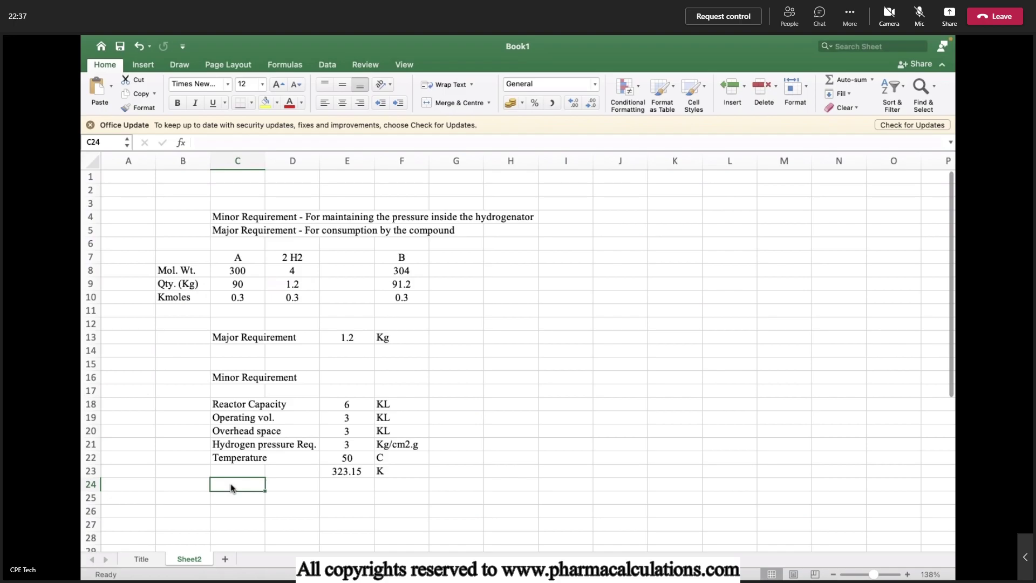
key(Up)
key(Up)
key(Up)
key(Right)
key(Right)
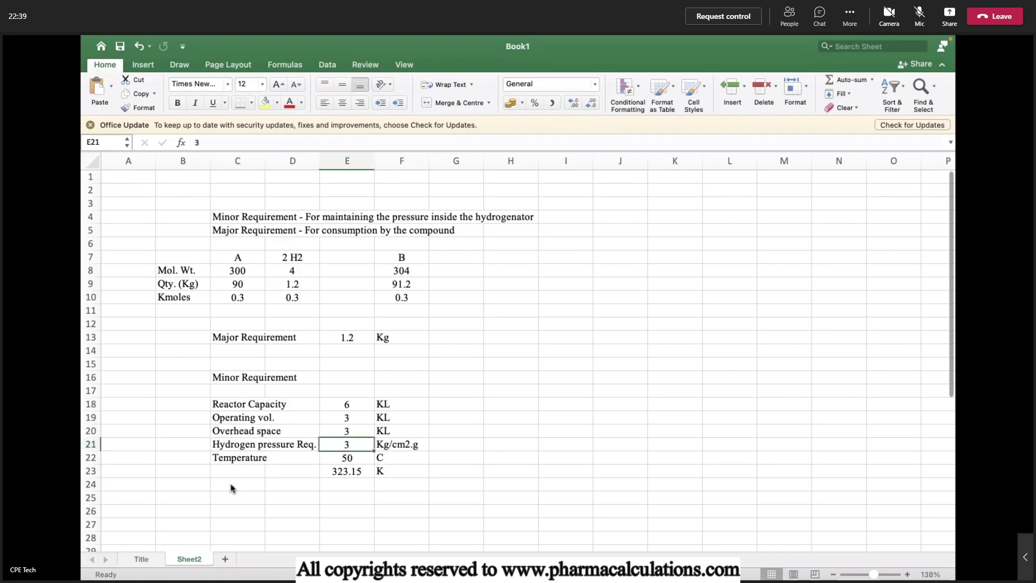
key(Up)
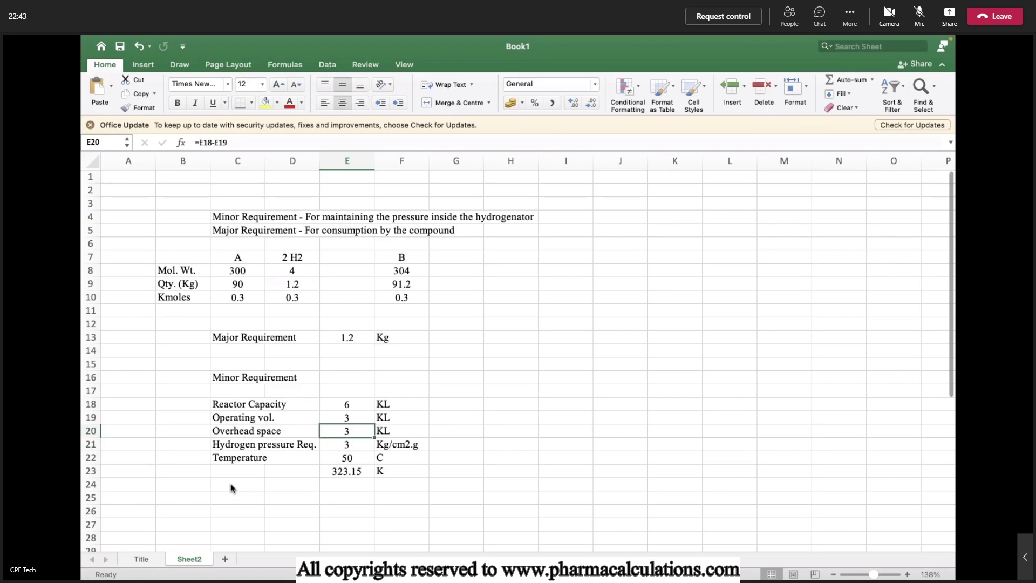
key(Down)
key(Down)
key(Down)
Add the gas constant row with "R" in C24, 0.08314 in E24 and the unit "Lt.atm/gmole.K" in F24
click(231, 487)
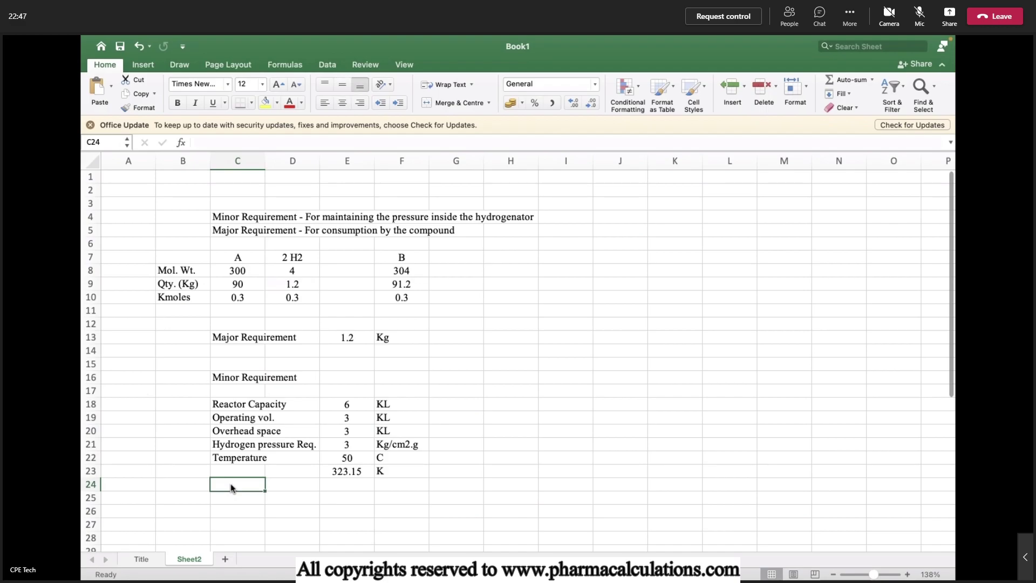
text(R)
key(Tab)
key(Tab)
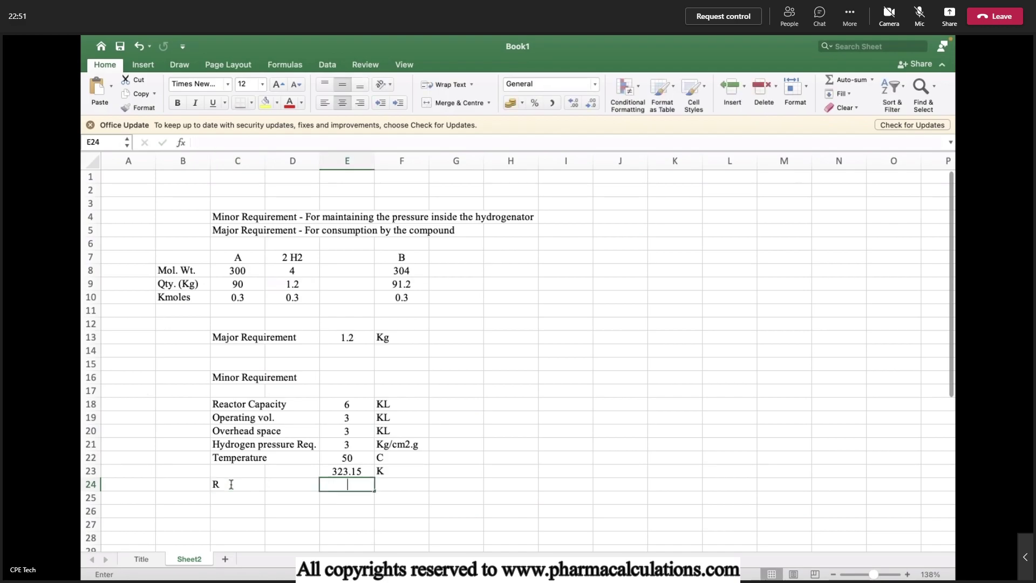
text(0.08314)
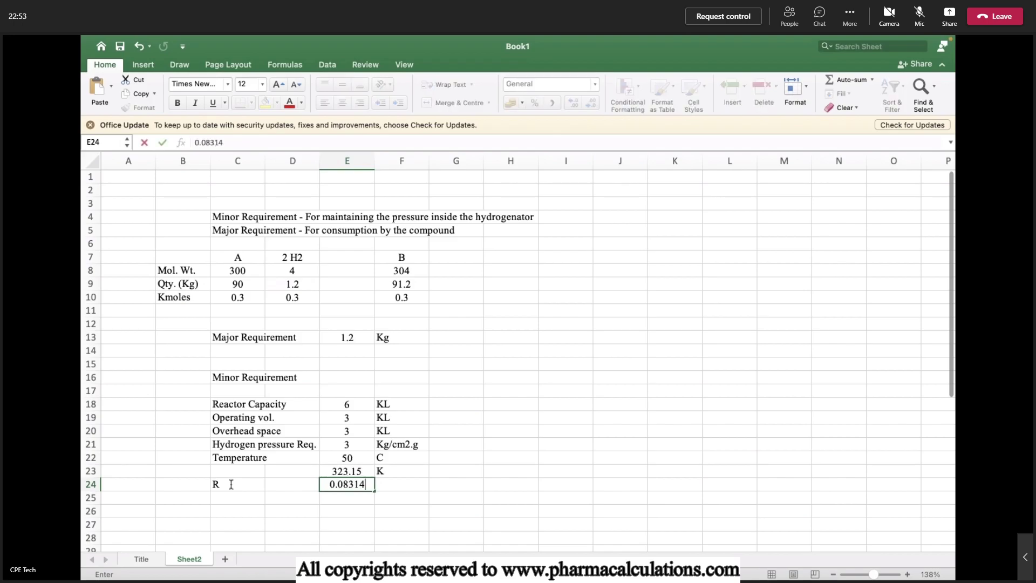
key(Tab)
text(Lt.)
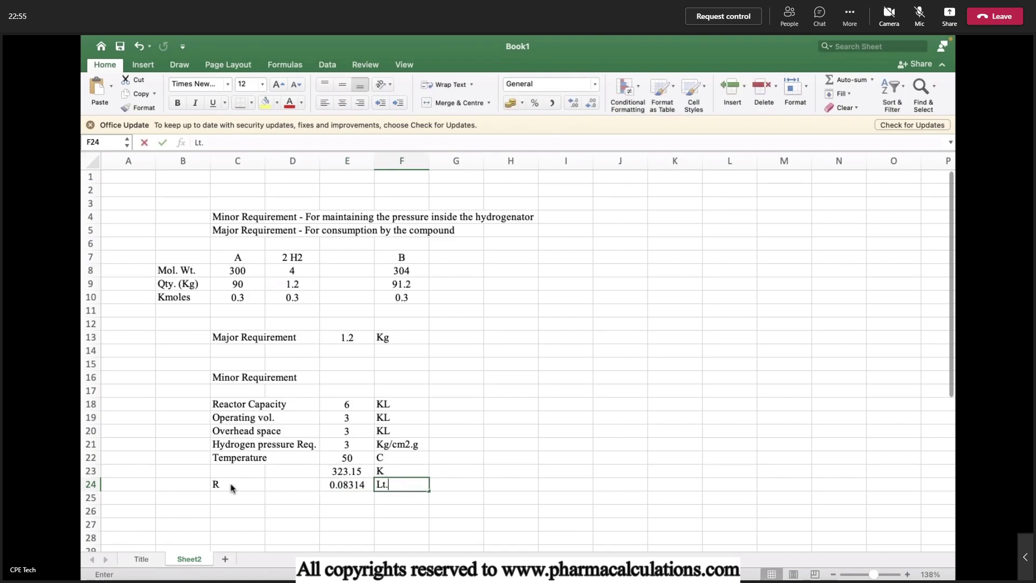
text(atm)
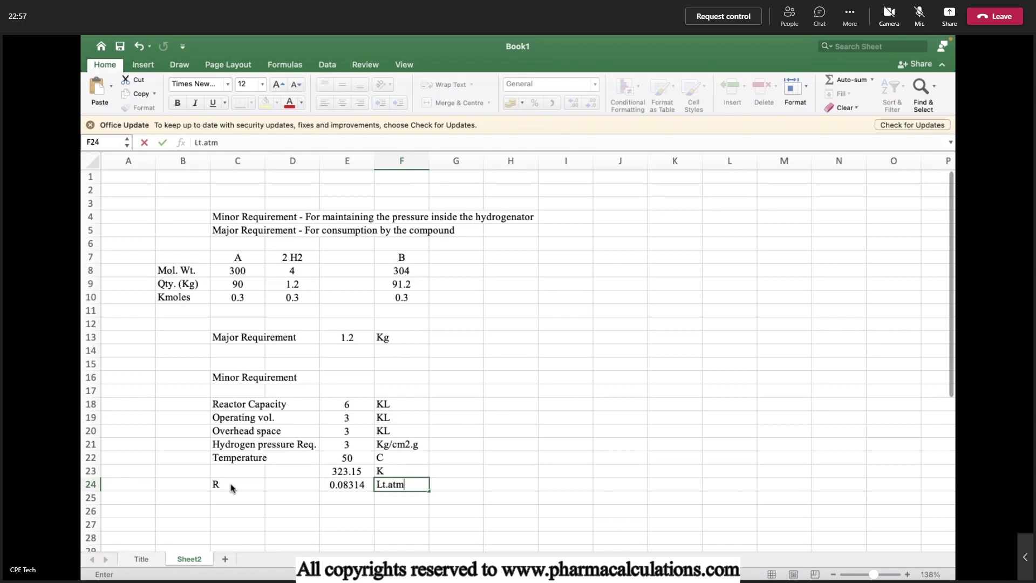
text(/gmole.K)
key(Return)
key(Left)
key(Left)
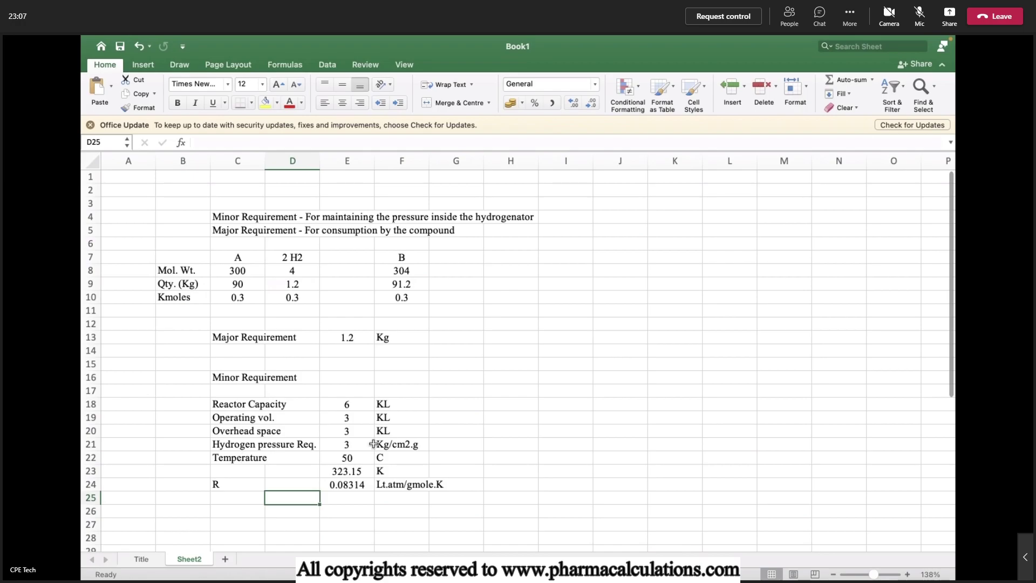
Insert a blank row above the Temperature row
click(92, 457)
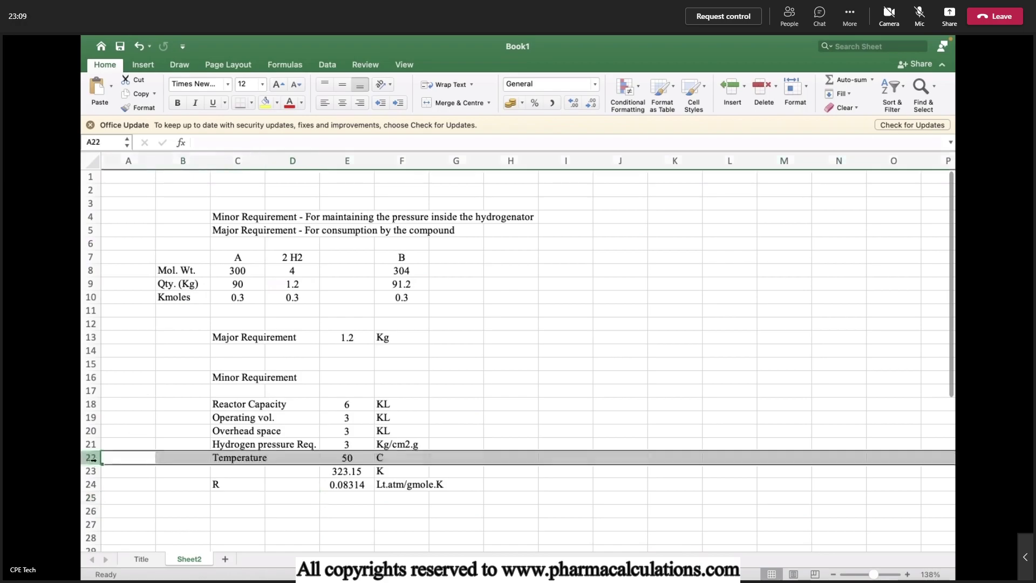
right_click(91, 457)
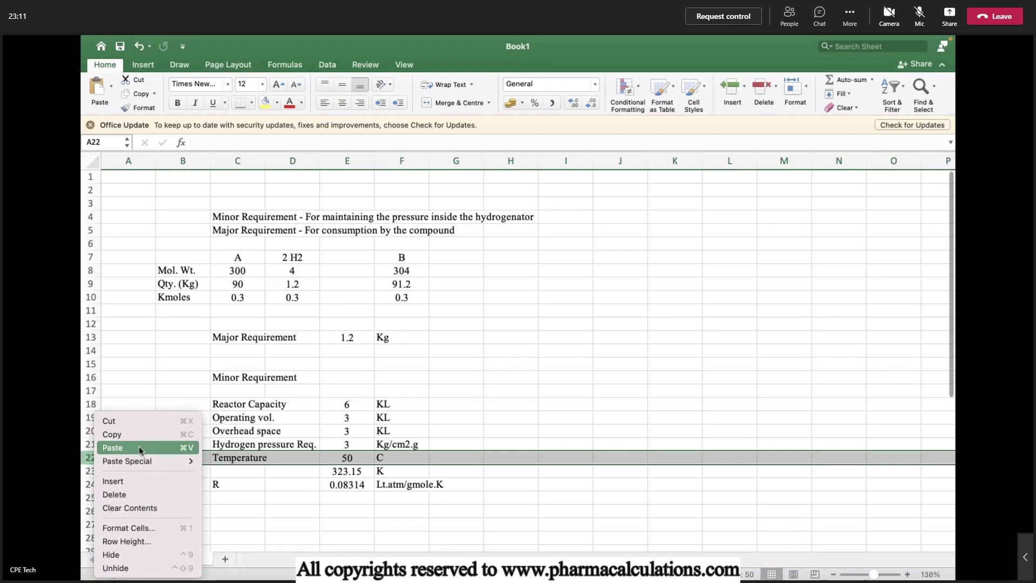
click(122, 480)
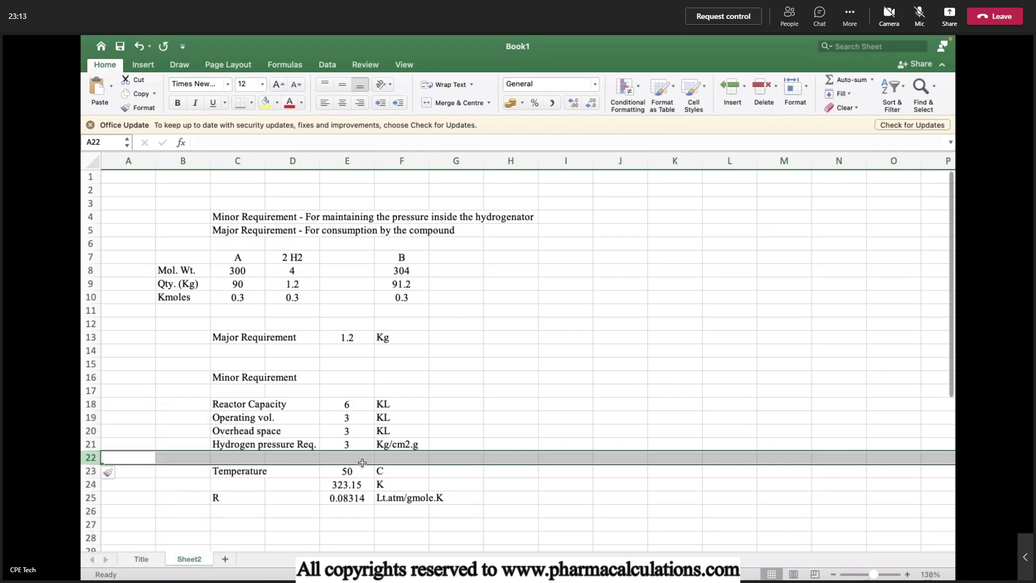
Convert the hydrogen pressure to atmospheres in E22 with the formula =E21*0.9678 and enter the unit "atm" in F22
click(362, 458)
text(=)
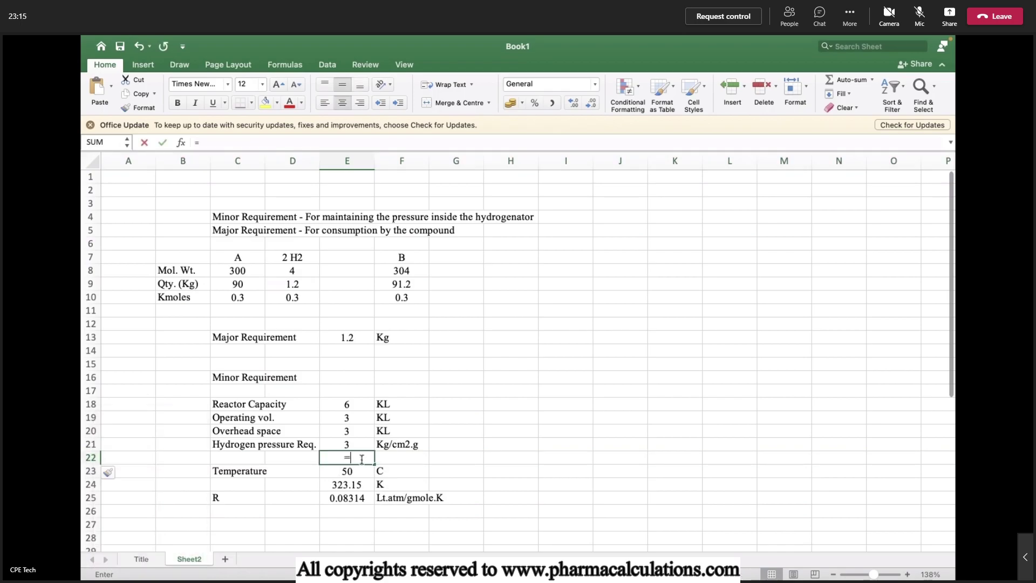
key(Up)
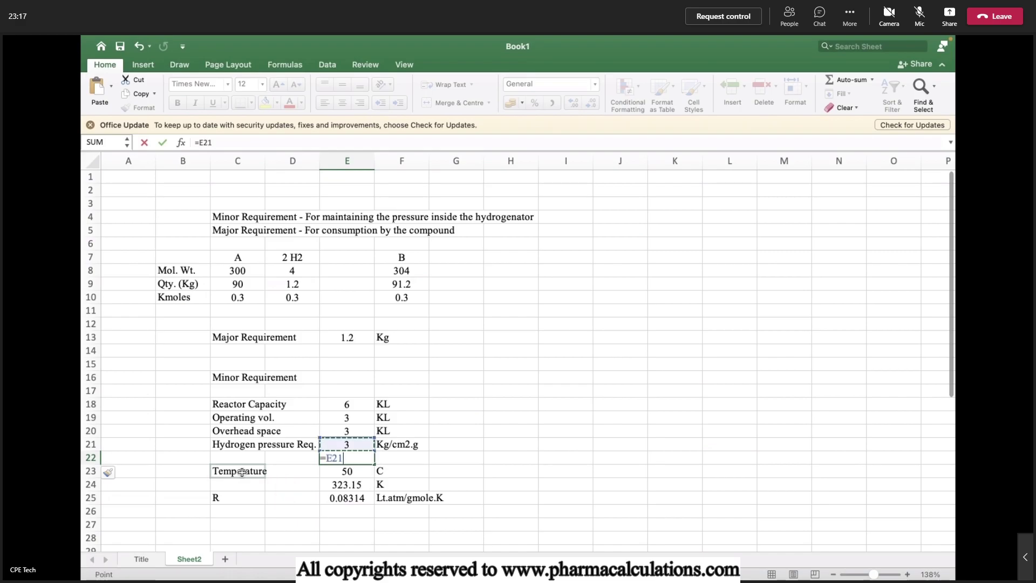
text(*0.9)
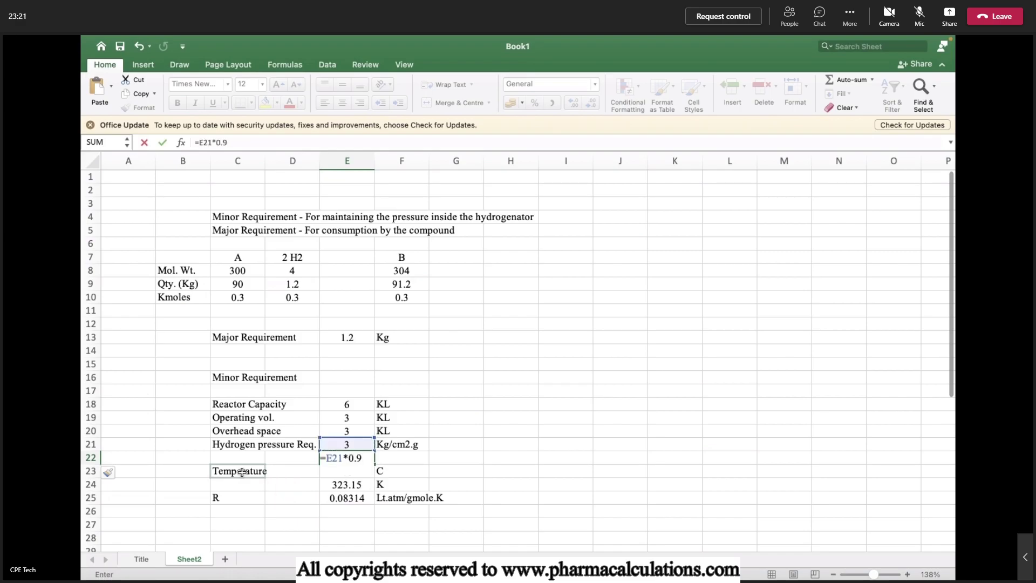
text(678)
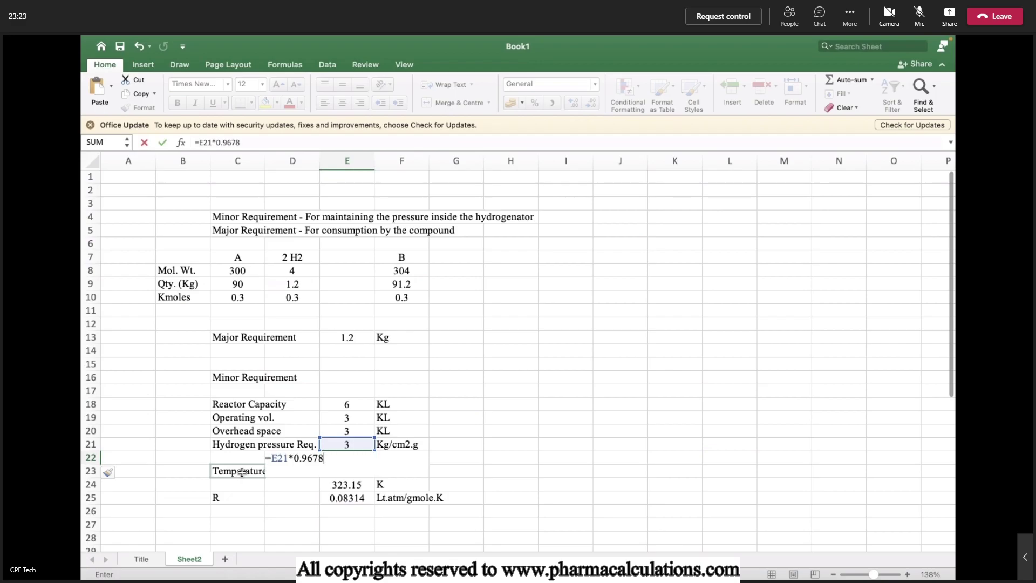
key(Return)
key(Up)
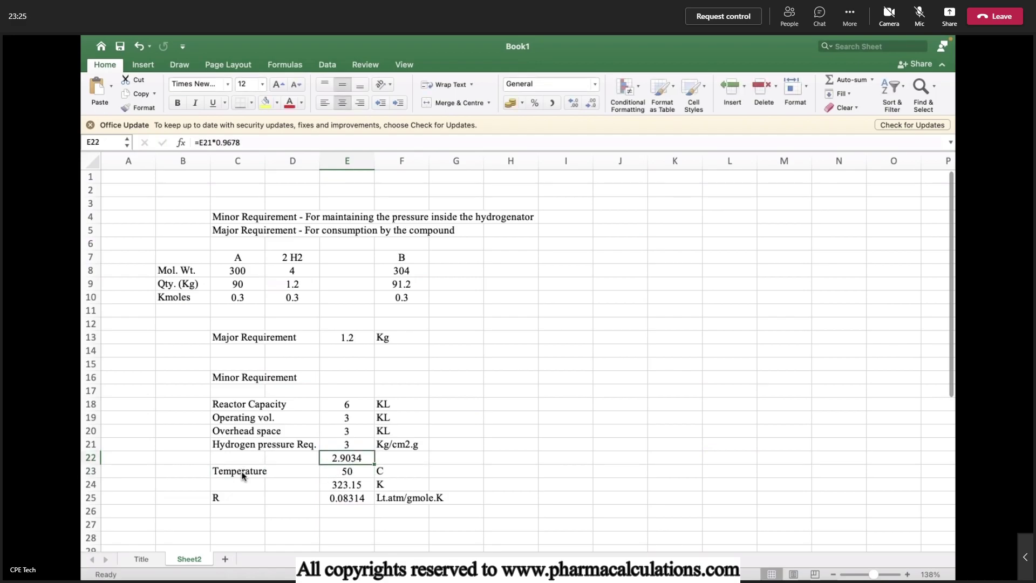
key(Right)
text(atm)
key(Return)
key(Up)
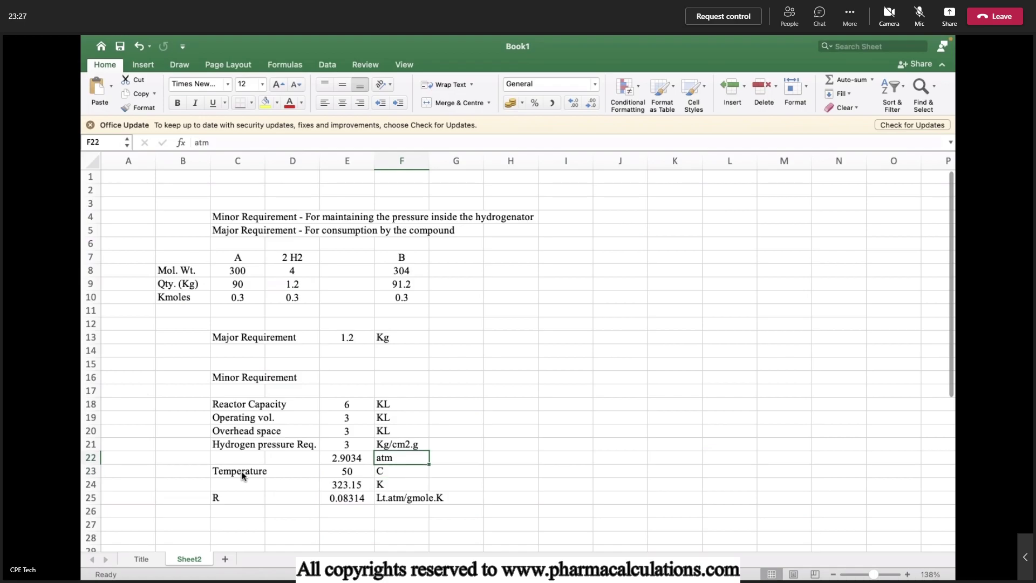
Format the converted pressure in E22 to show two decimal places
key(Left)
click(591, 103)
click(592, 103)
click(592, 104)
click(576, 104)
Enter the label "No. of moles" in C26 below the gas constant row
key(Down)
key(Down)
key(Down)
key(Down)
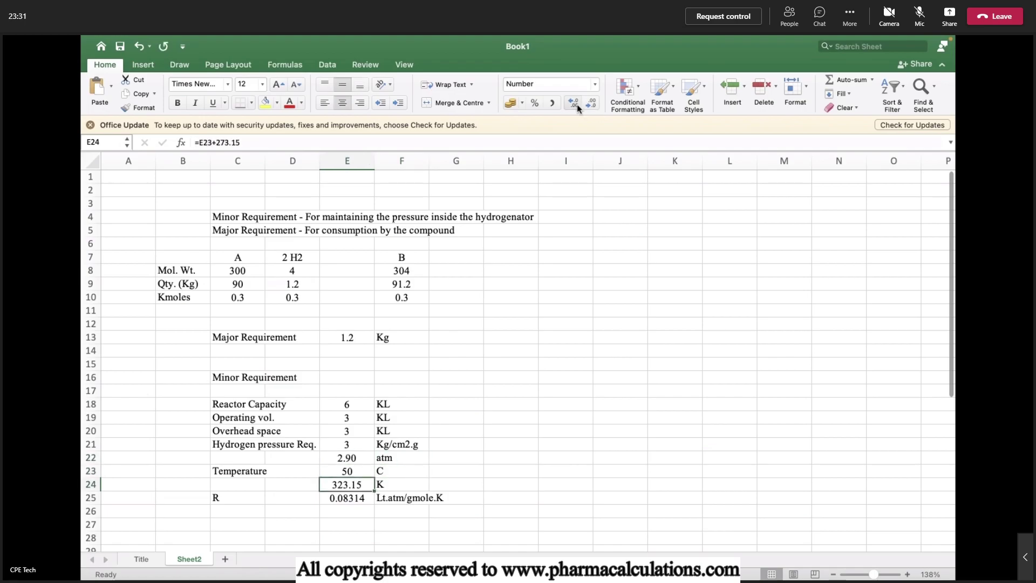
key(Left)
key(Left)
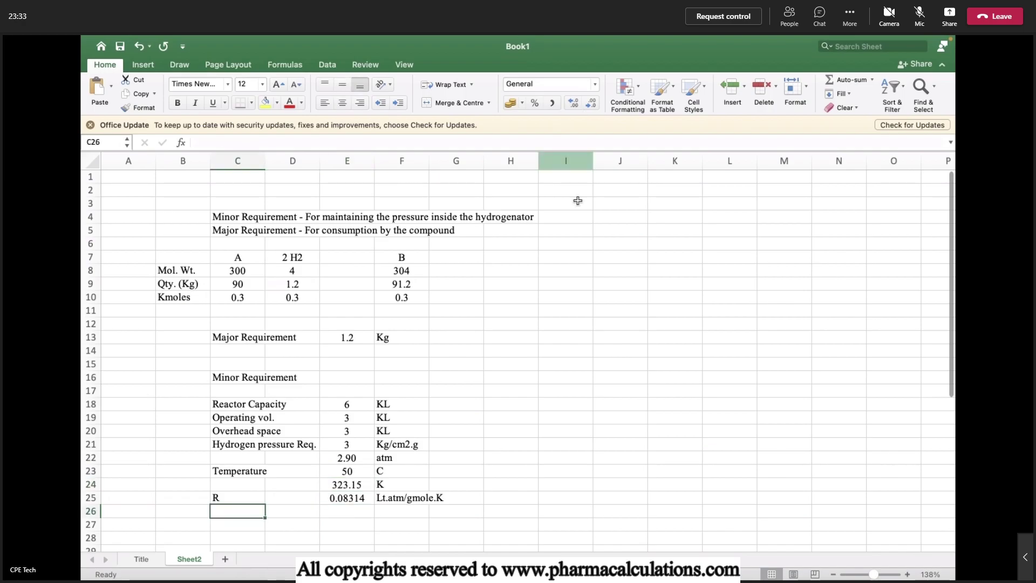
scroll(485, 372, down, 3)
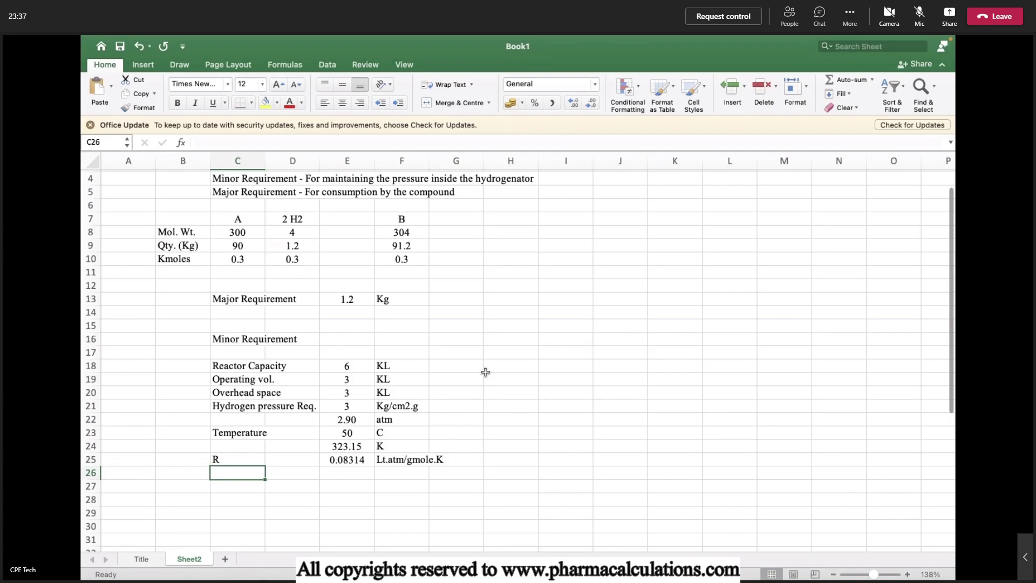
text(No)
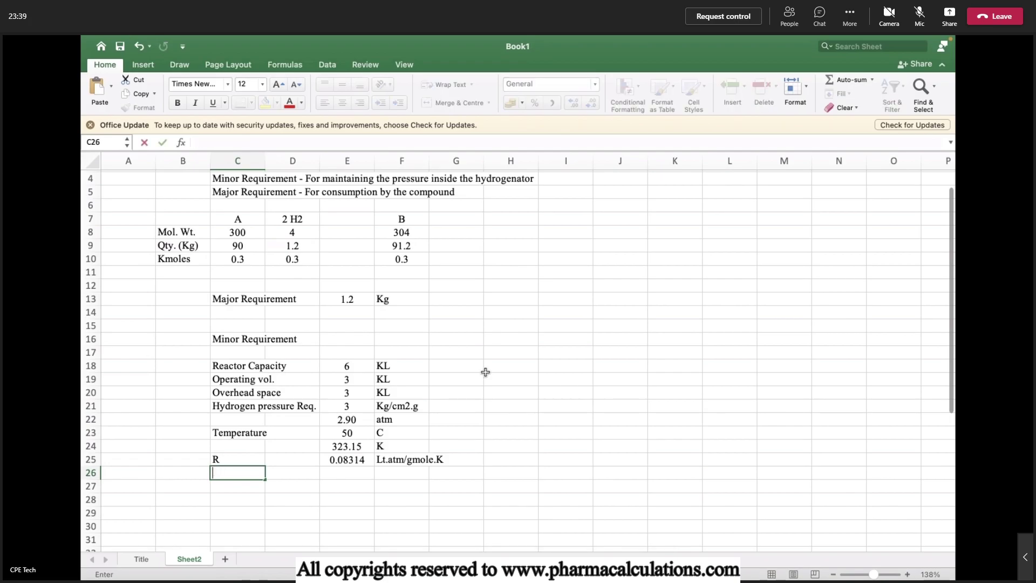
text(. of moles)
key(Return)
Calculate the number of moles in E26 with the ideal-gas formula =E22*E20*1000/(E25*E24)
key(Up)
key(Right)
key(Right)
text(=)
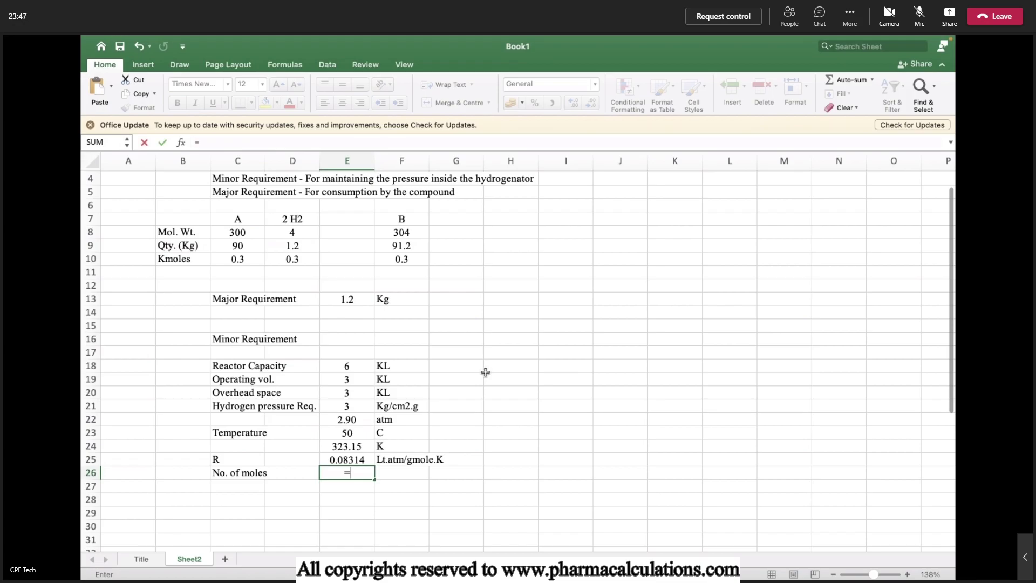
key(Up)
key(Up)
key(Up)
key(Up)
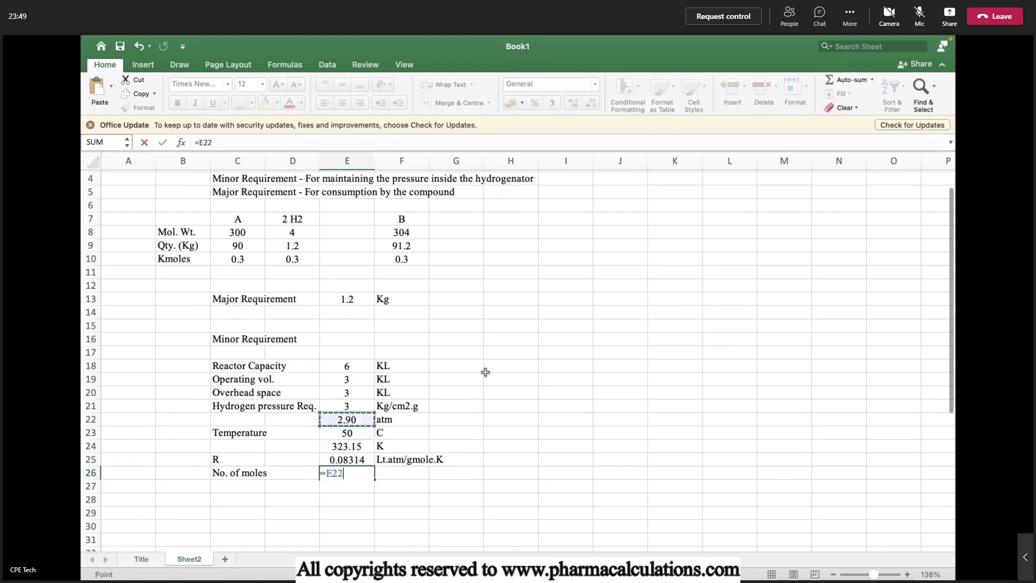
text(*)
key(Up)
key(Up)
key(Up)
key(Up)
key(Up)
key(Up)
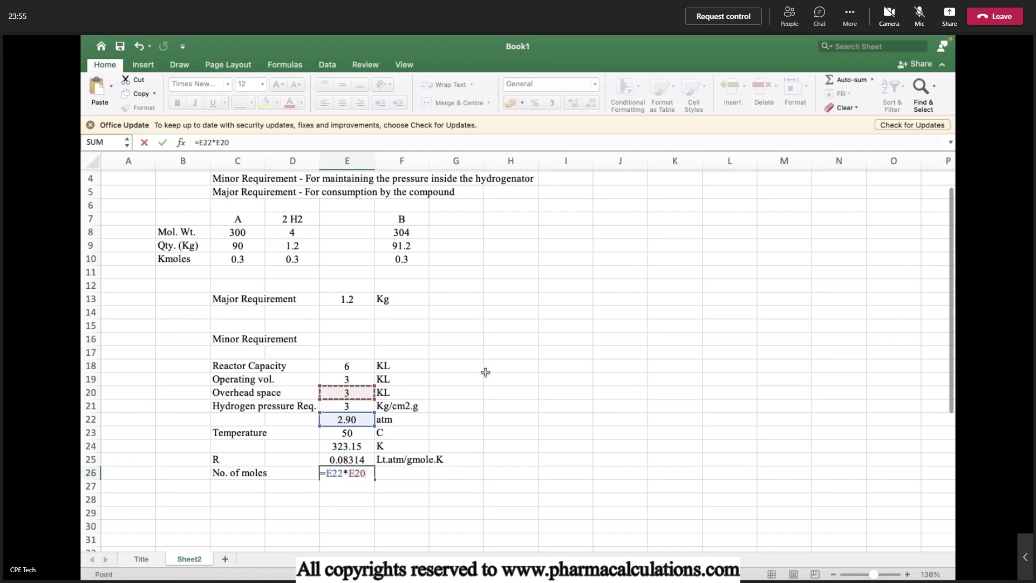
text(*1)
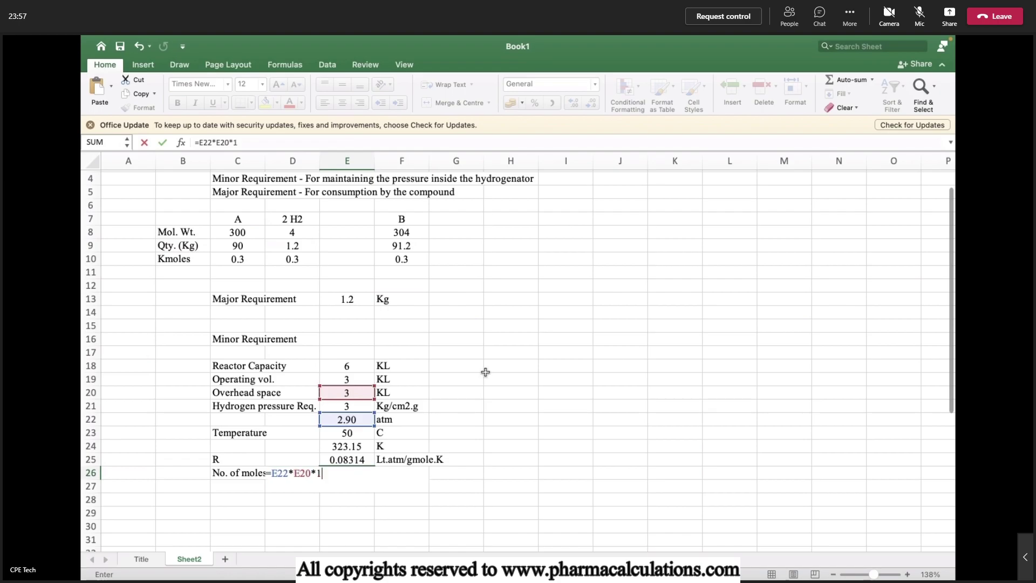
text(000/()
key(Up)
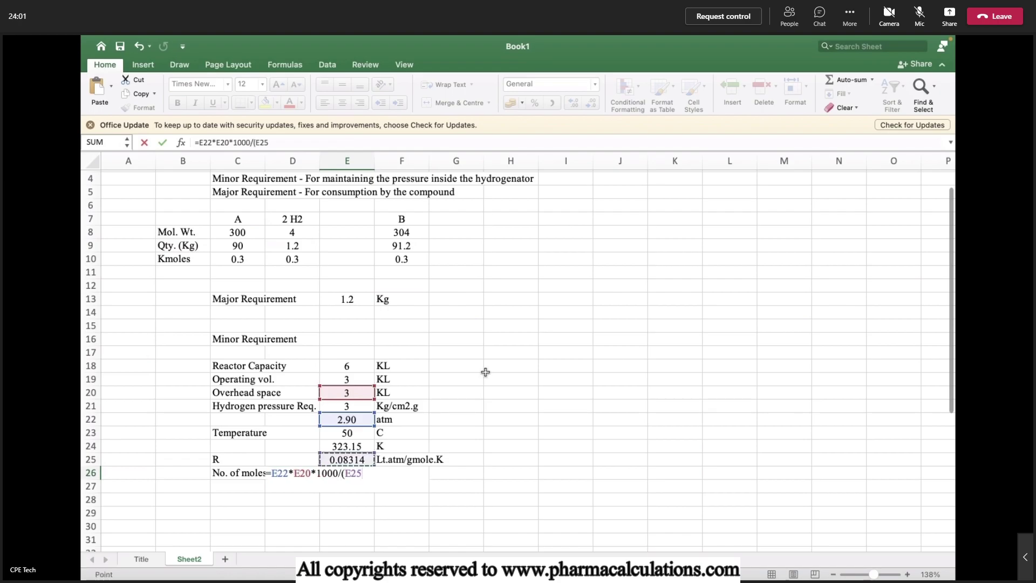
text(*)
key(Up)
key(Up)
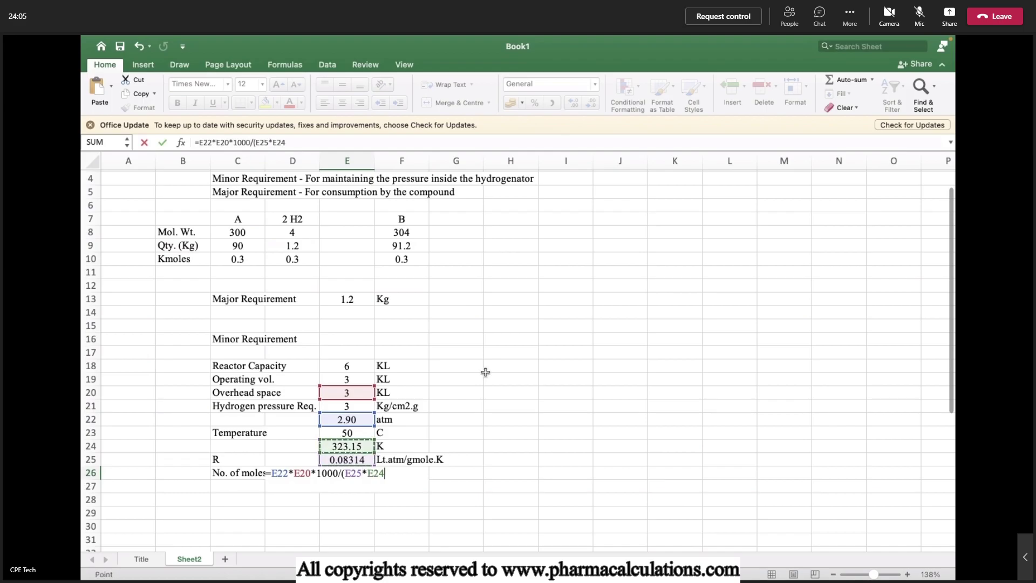
text())
key(Return)
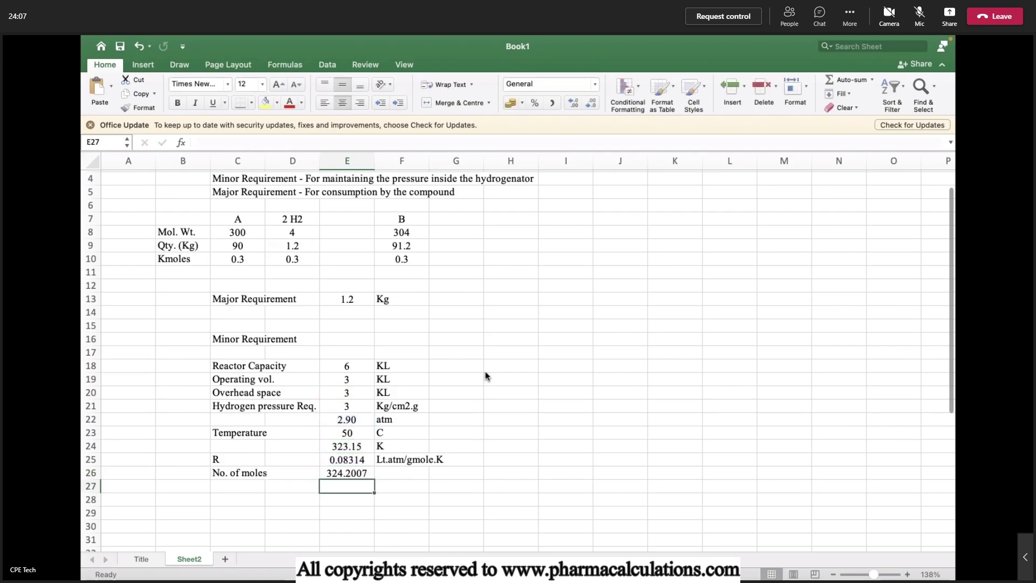
Format the number of moles in E26 without decimals and enter the unit "moles" in F26
key(Up)
click(591, 103)
click(591, 103)
click(591, 103)
click(591, 103)
key(Right)
text(moles)
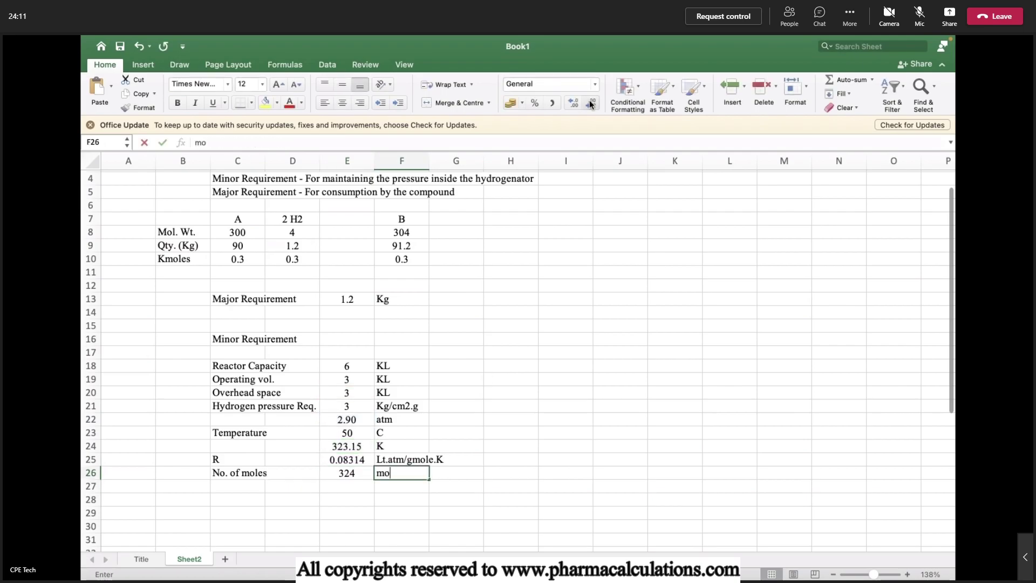
key(Return)
Add an "H2 weight" row in C27 and calculate it in E27 with the formula =E26*2
key(Left)
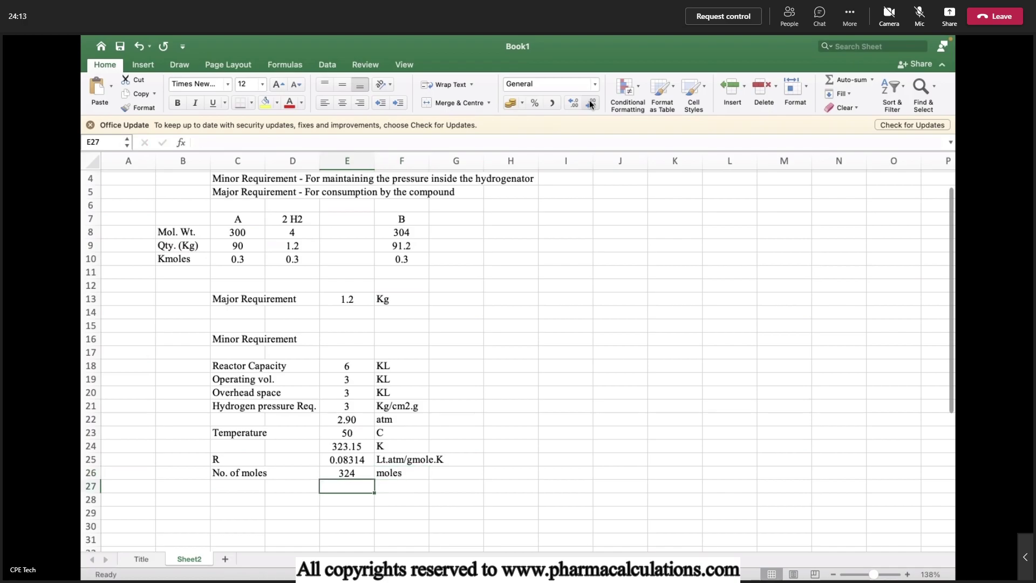
key(Left)
key(Left)
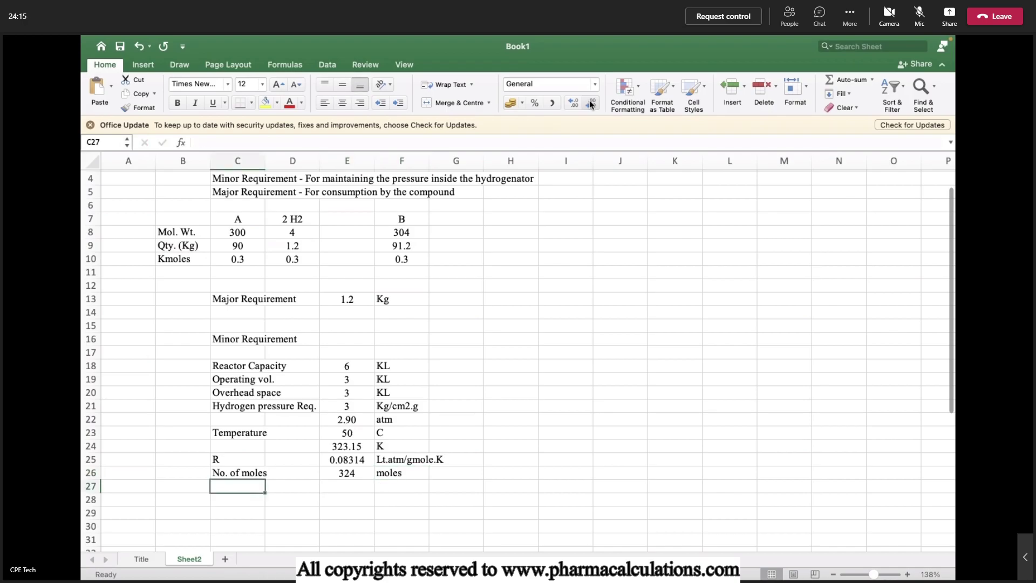
text(W)
key(BackSpace)
text(H2 weight)
key(Right)
key(Right)
text(=)
key(Up)
text(*)
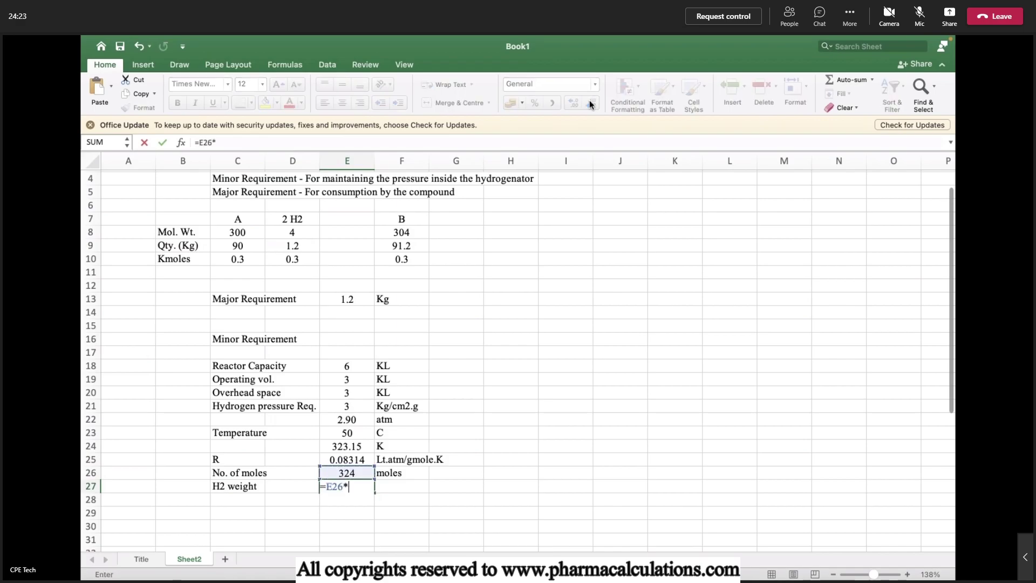
text(2)
key(Return)
Enter the unit "grams" in F27 and format the hydrogen weight in E27 without decimals
key(Up)
key(Right)
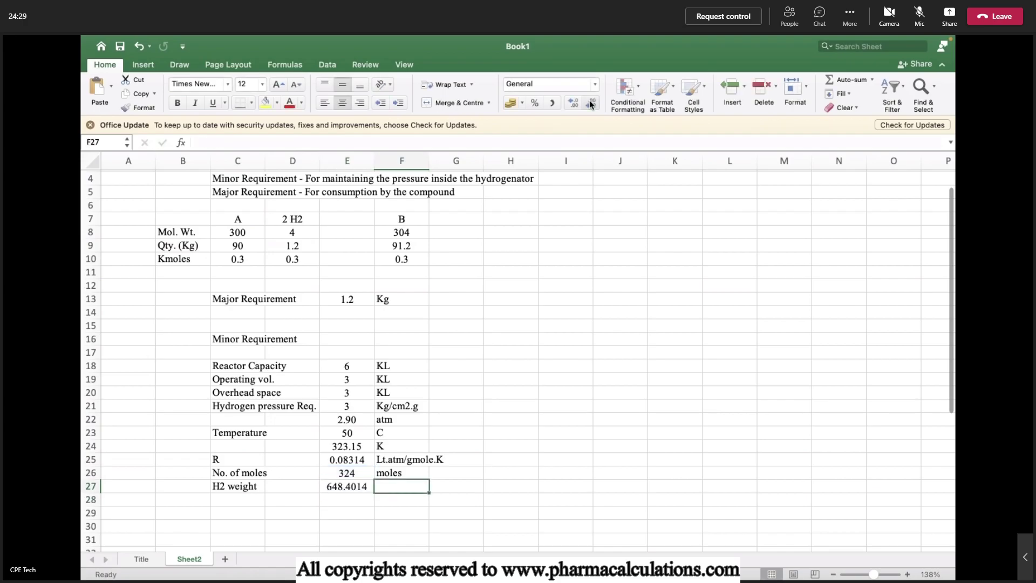
text(grams)
key(Return)
key(Up)
key(Left)
click(592, 105)
click(592, 105)
click(591, 105)
click(592, 105)
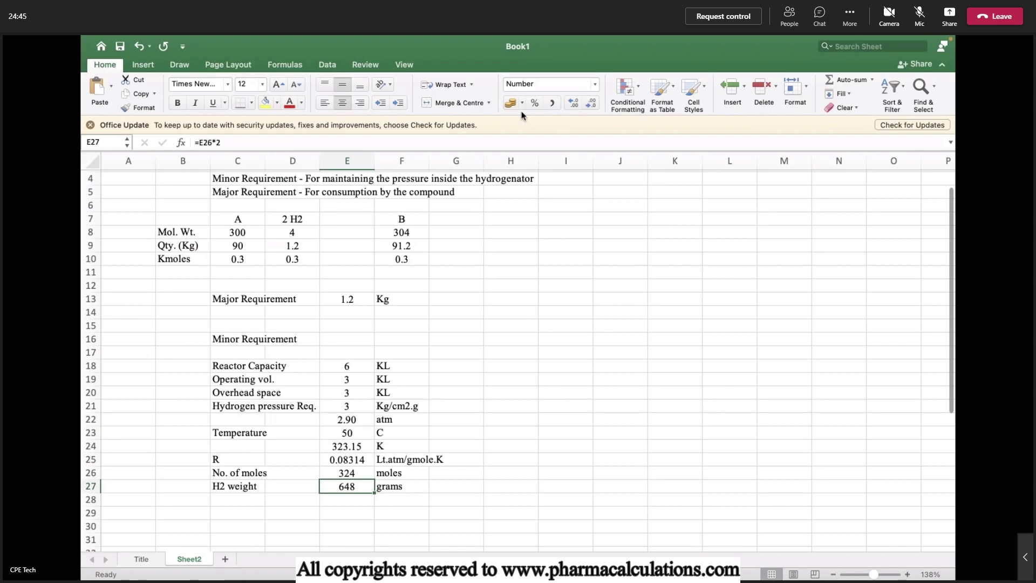
Enter the label "Total hydrogen requirement" in C29
click(237, 525)
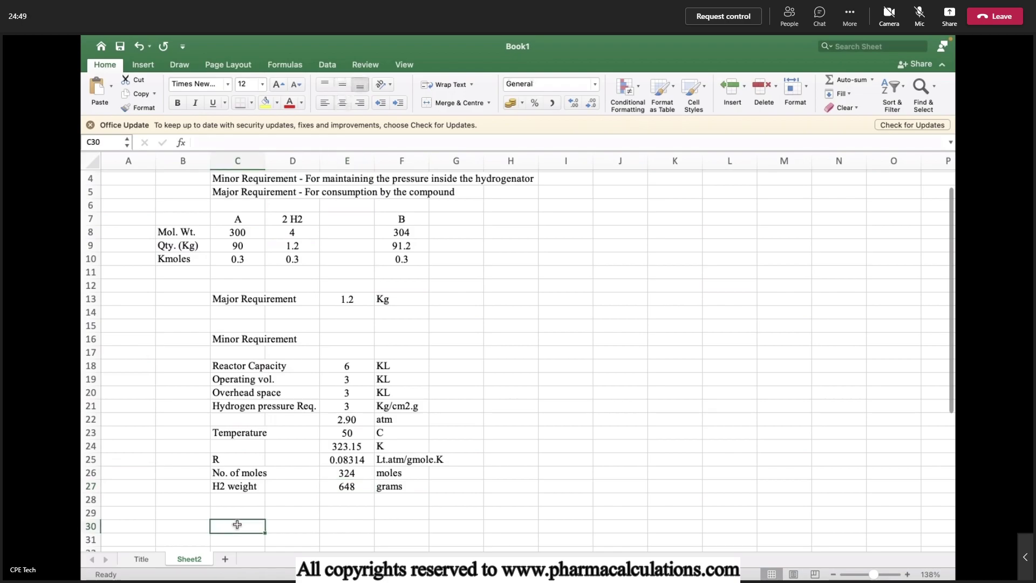
key(Up)
text(Total hy)
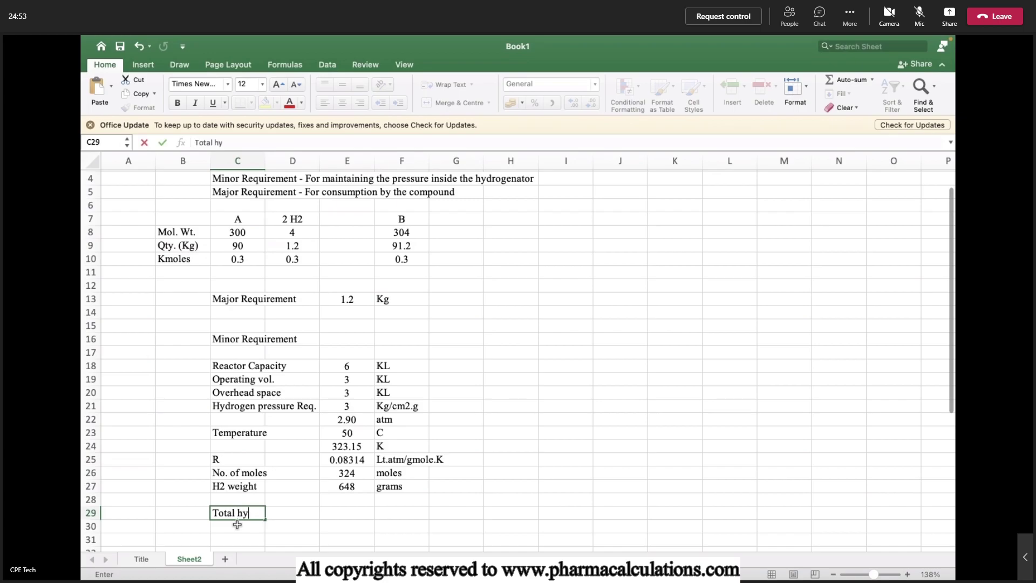
text(drogen requirement)
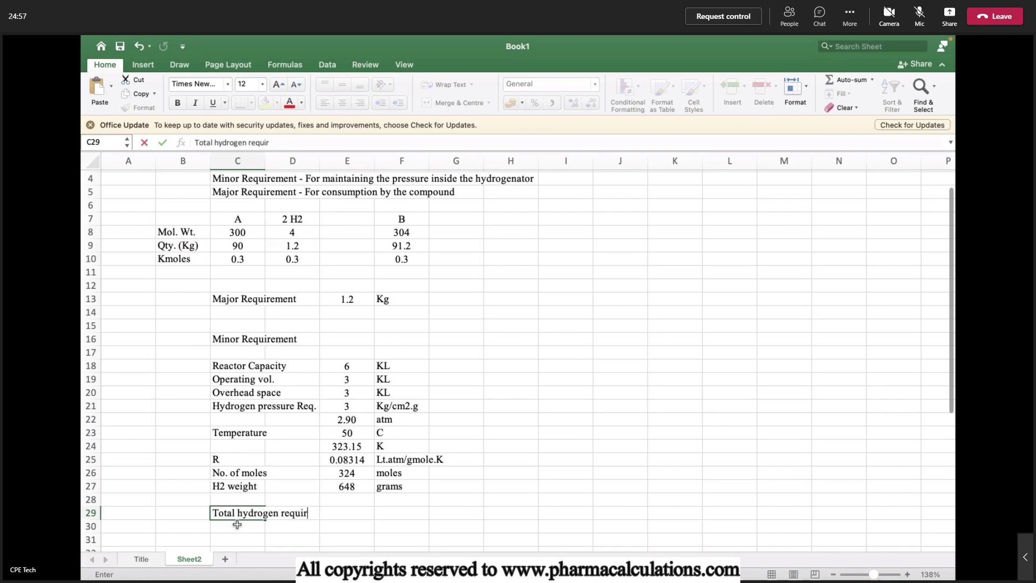
key(Return)
Calculate the total hydrogen requirement in F29 with the formula =E13+(648/1000)
key(Up)
key(Right)
key(Right)
key(Right)
text(=)
key(Up)
key(Up)
key(Up)
key(Up)
key(Up)
key(Up)
key(Up)
key(Up)
key(Up)
key(Up)
key(Up)
key(Up)
key(Up)
key(Up)
key(Up)
key(Up)
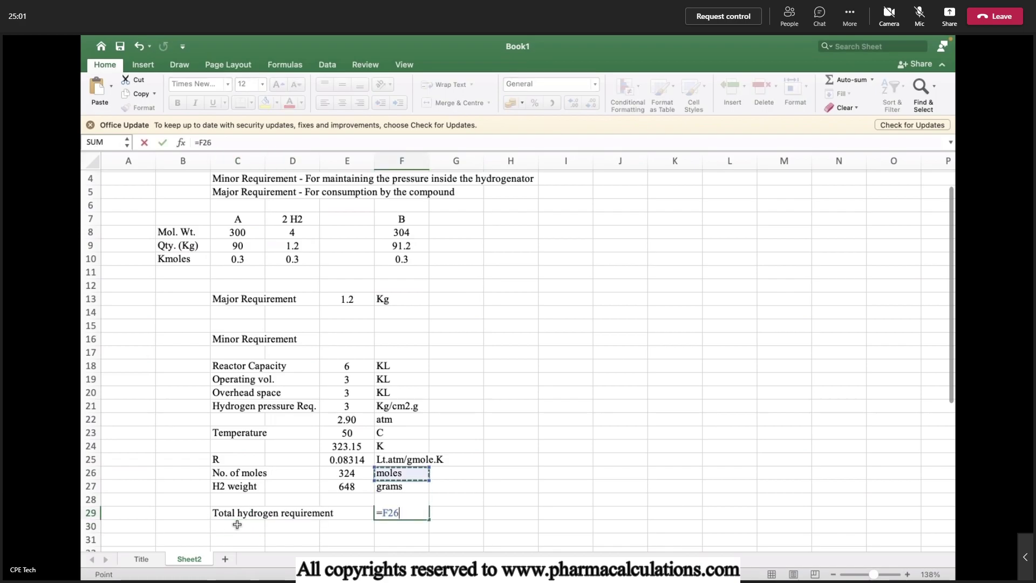
key(Left)
text(+()
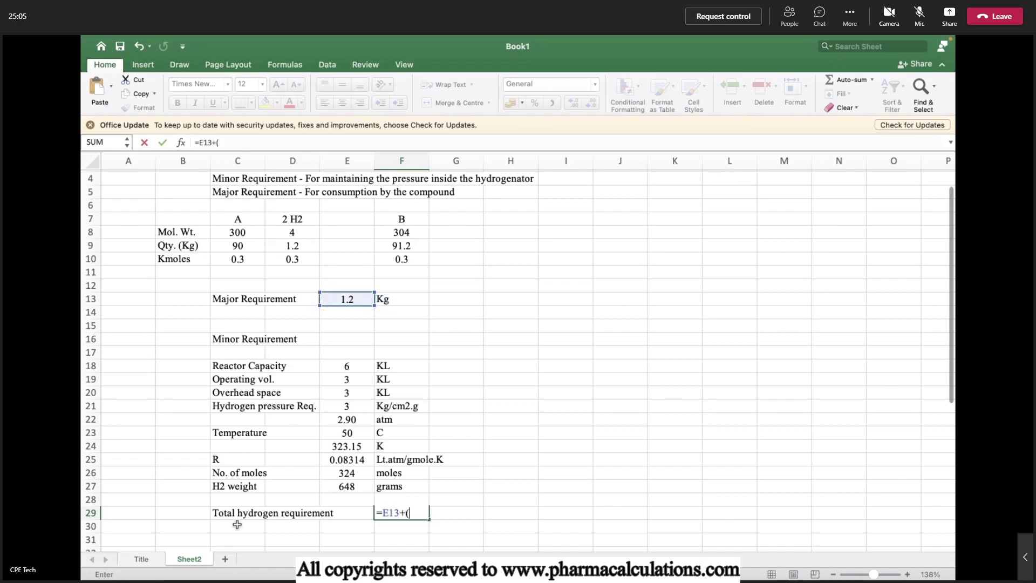
text(648/1000))
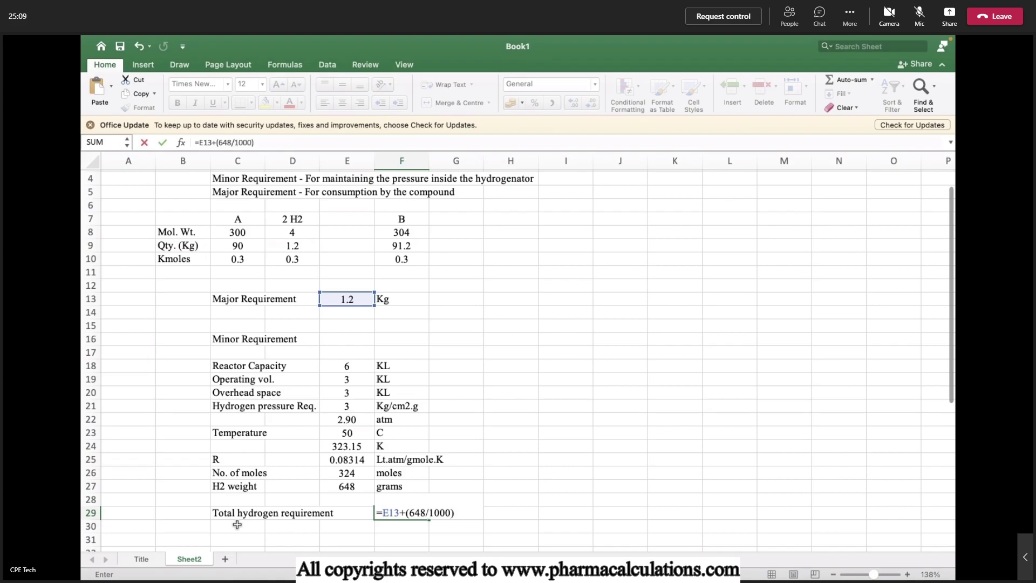
key(ctrl+Return)
Enter the unit "Kg" in G29, then centre F29 both ways and show it with two decimals
key(Right)
text(Kg)
key(Left)
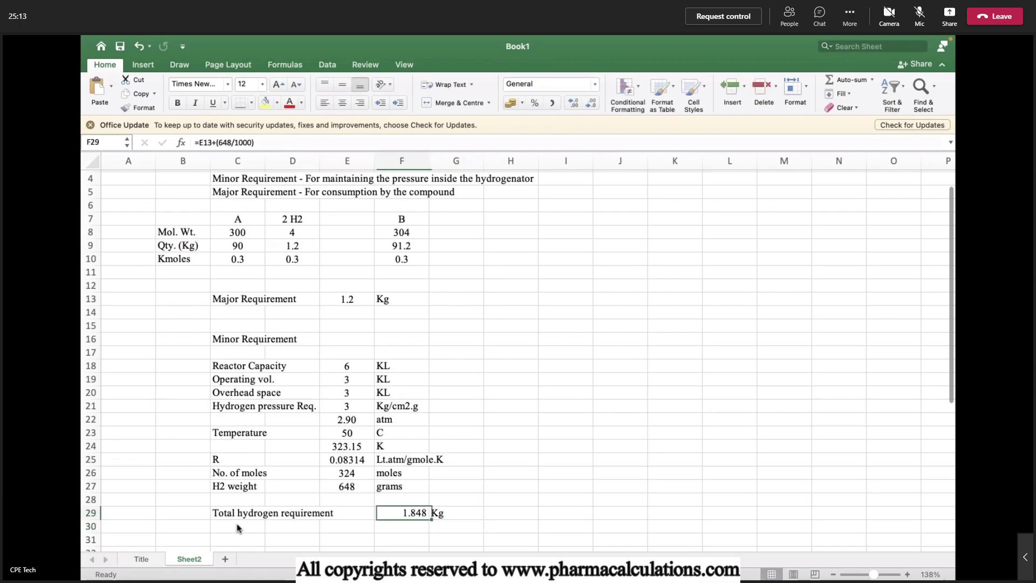
click(342, 85)
click(342, 102)
click(592, 103)
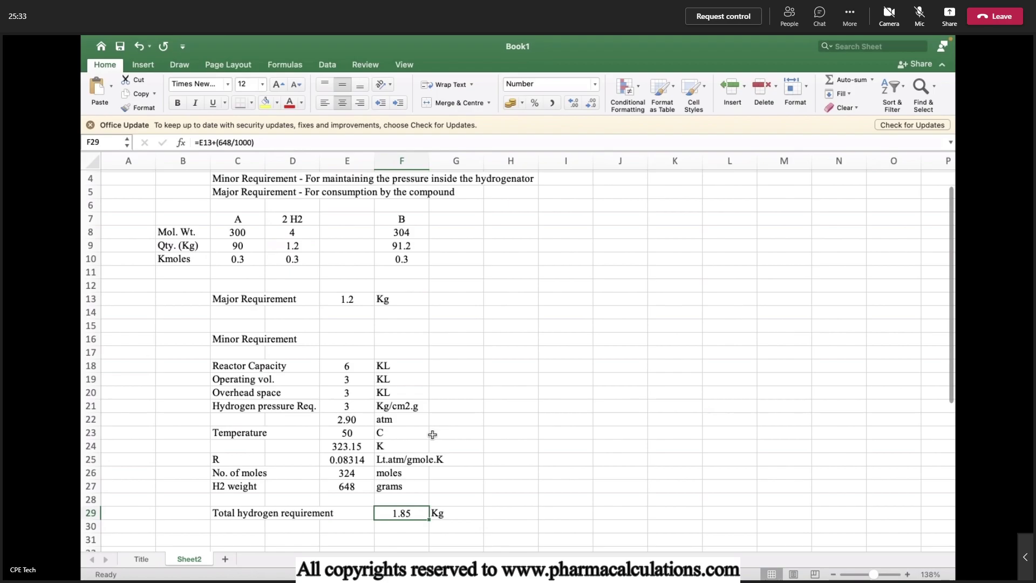
Enter the heading "Cylinder case" in H16
scroll(432, 435, right, 2)
click(455, 326)
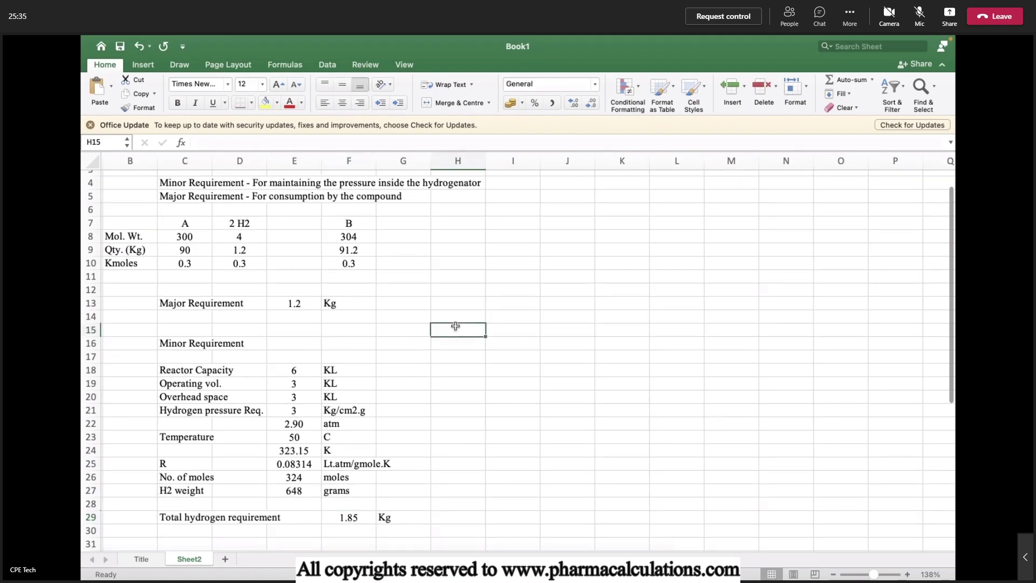
key(Down)
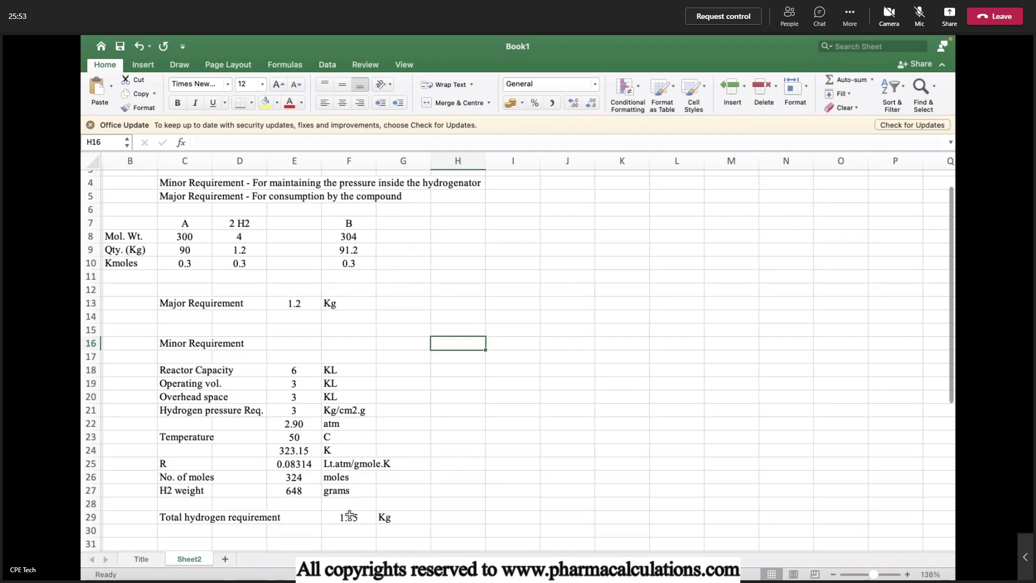
key(Down)
key(Down)
key(Up)
key(Up)
text(Cylinder case)
key(Return)
Add a "Water capacity" row in H18 with the value 46.7 in J18 and the unit "L" in K18
key(Down)
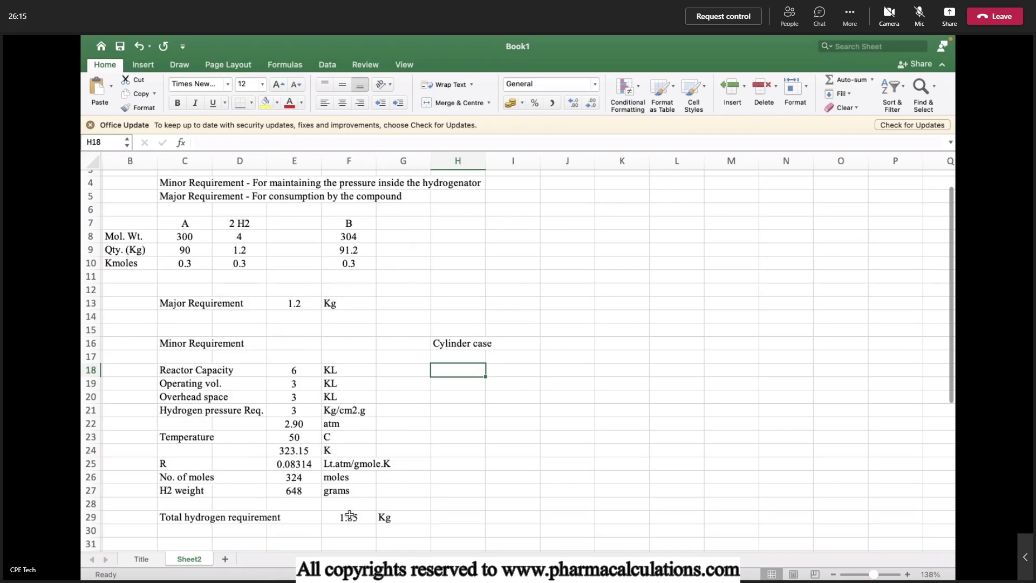
text(Water capacity)
key(Return)
key(Up)
key(Right)
key(Right)
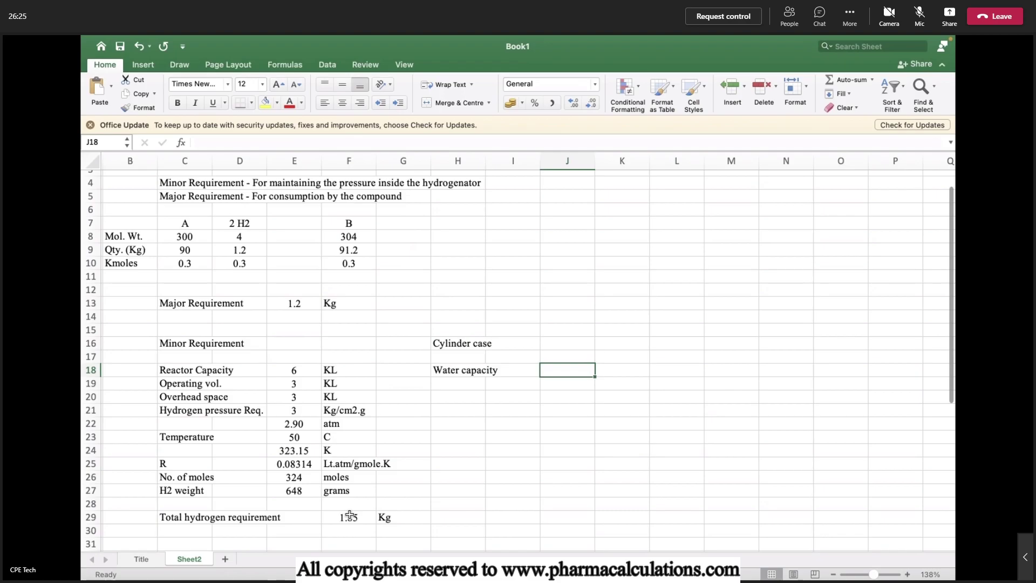
text(46.7)
key(Right)
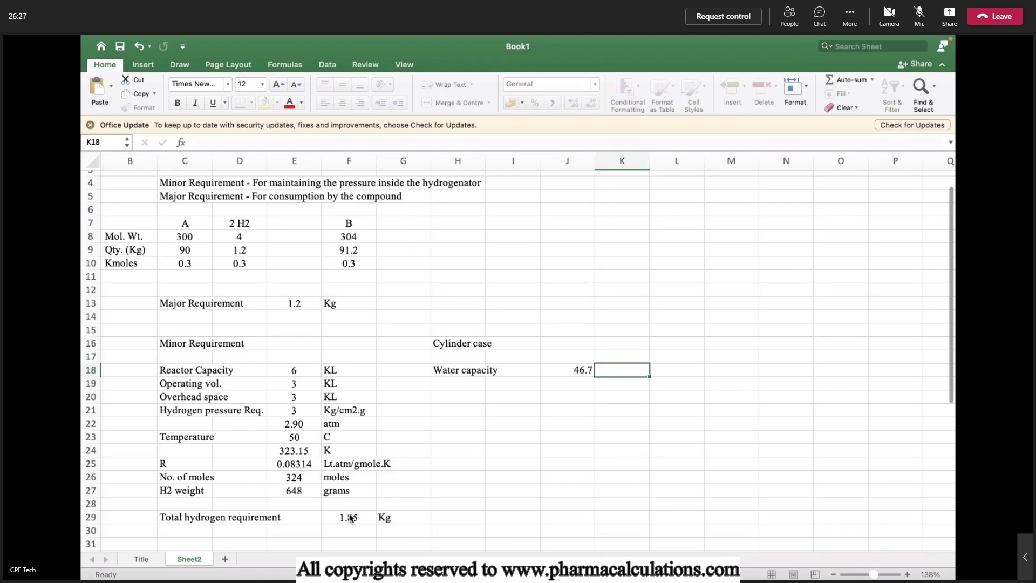
text(L)
key(Return)
Centre the contents of column J horizontally and vertically
click(566, 153)
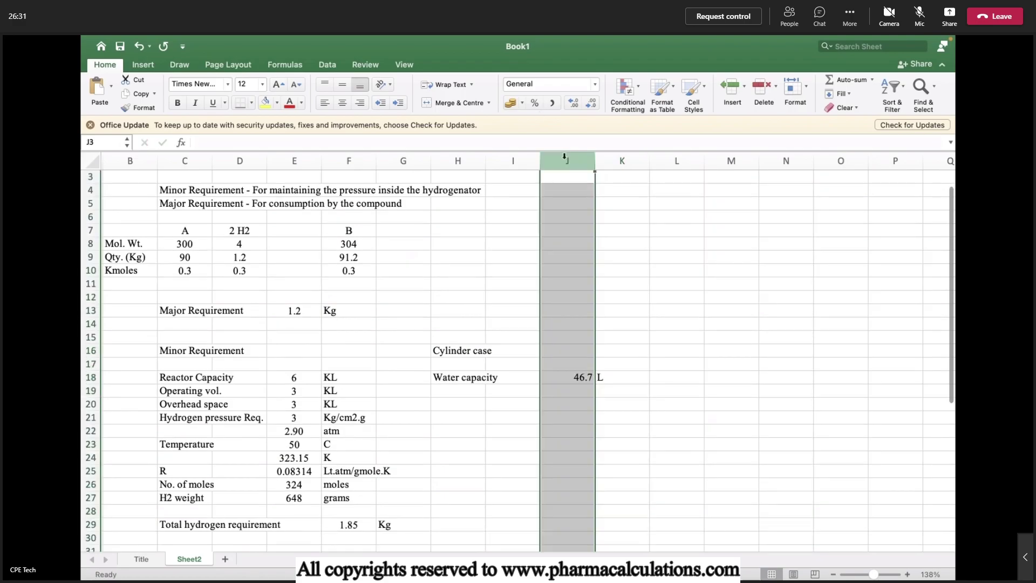
click(343, 103)
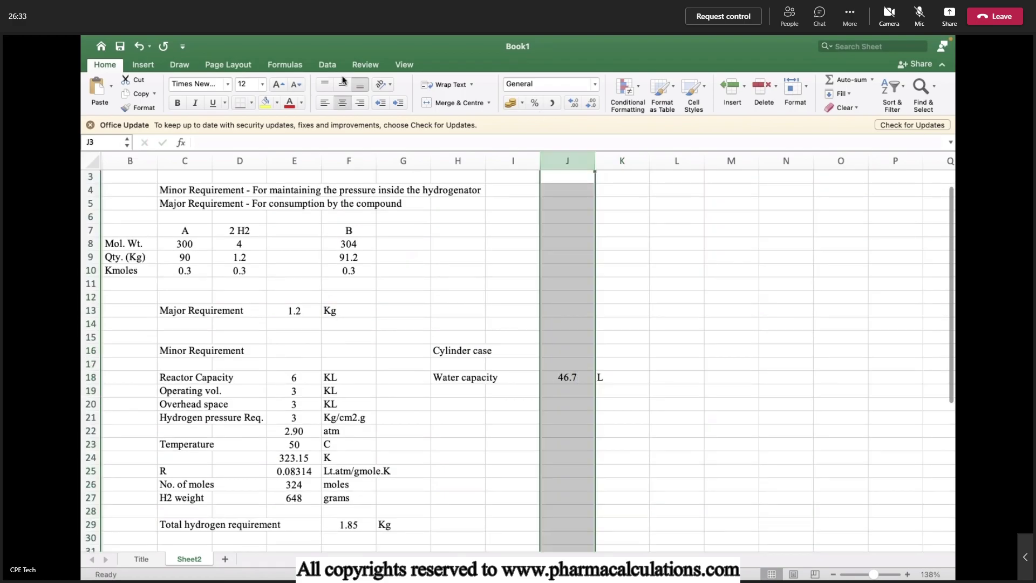
click(342, 82)
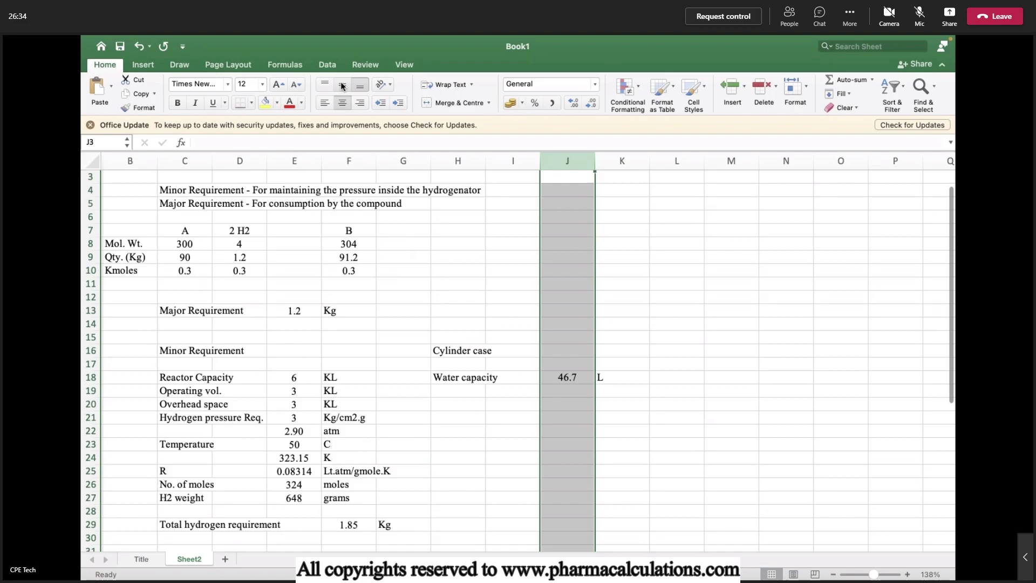
Add a "Cylinder pressure" row in H19 with the value 150 in J19 and the unit "Kg/cm2" in K19
click(466, 394)
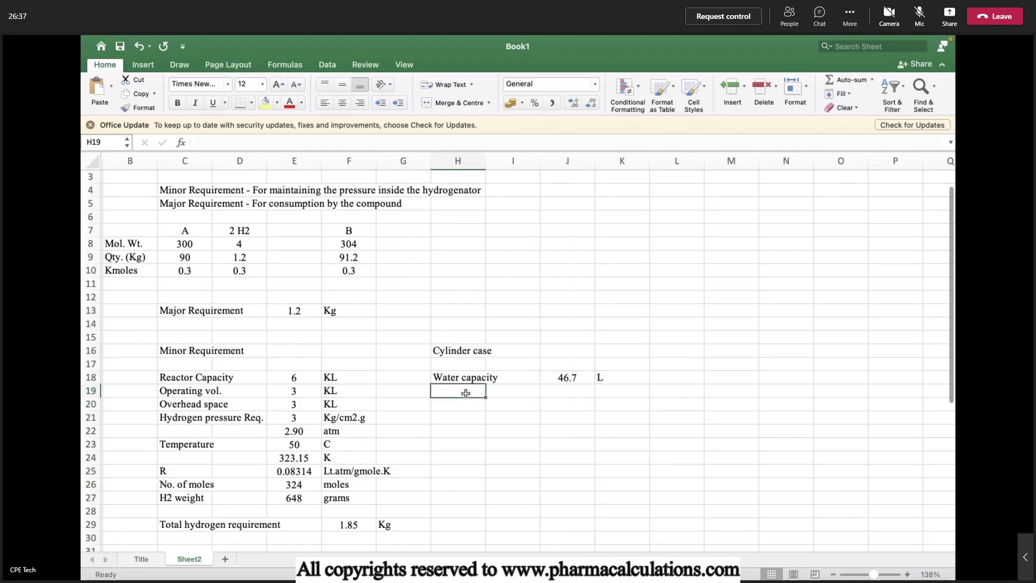
text(Cylin)
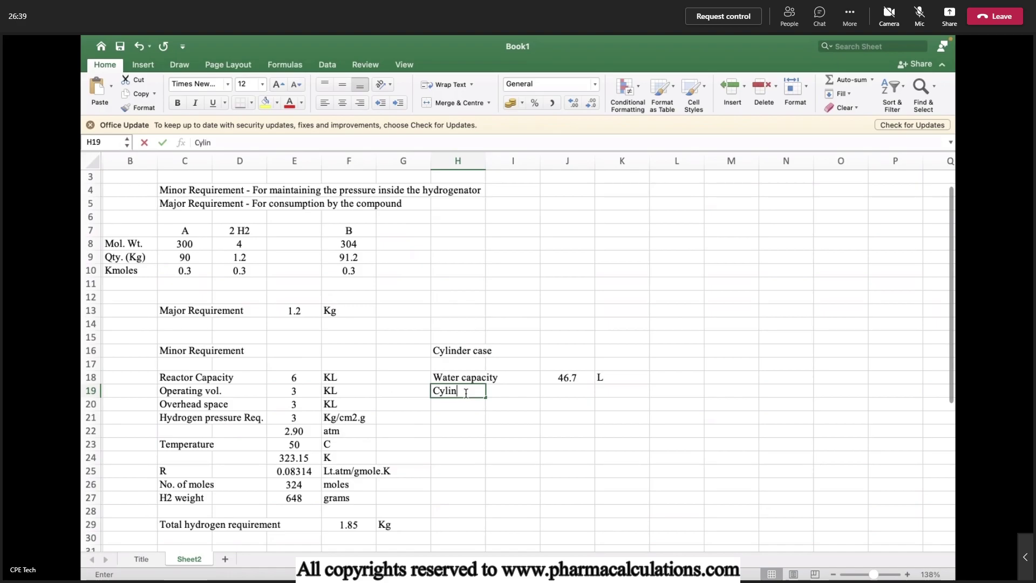
text(der pressure)
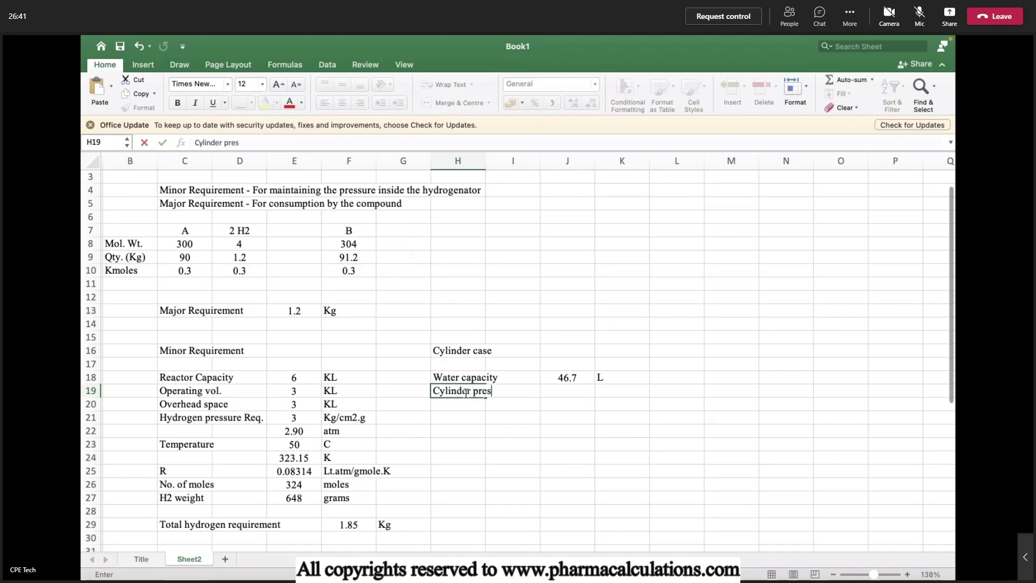
key(Tab)
key(Tab)
text(150)
key(Tab)
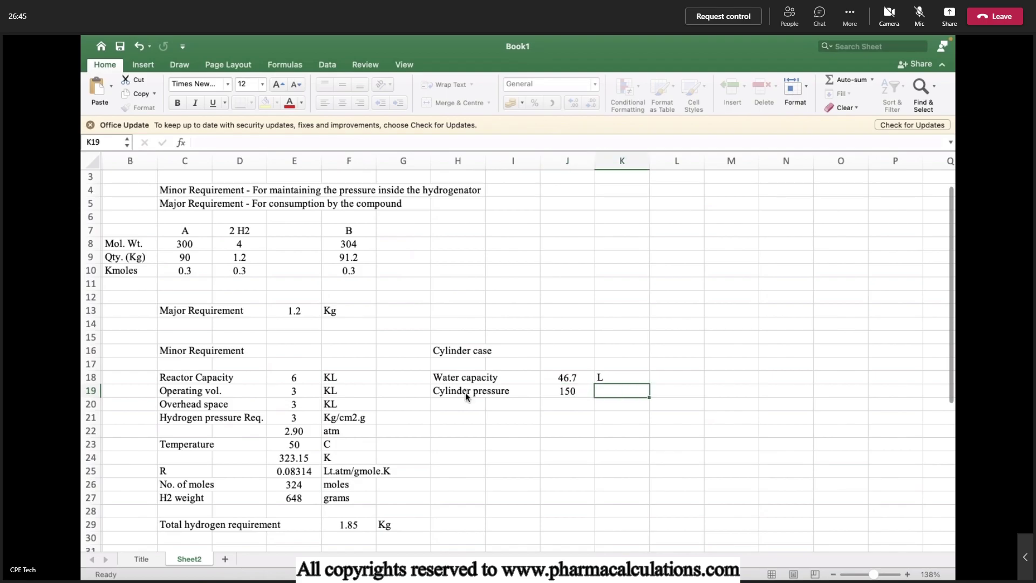
text(Kg/cm2)
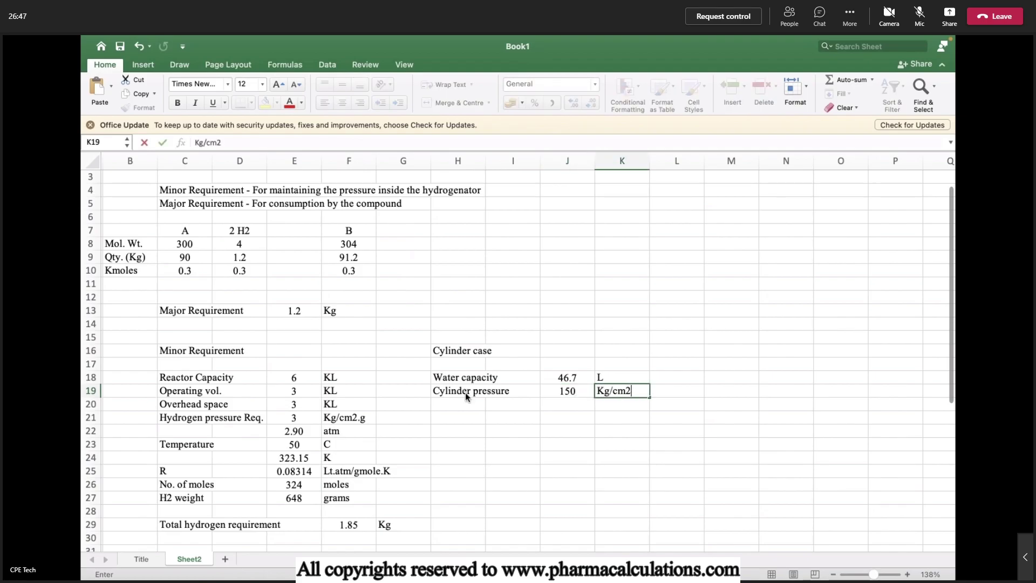
key(Return)
Add a "Datum pressure" row in H20 with the value 3 in J20 and the unit "Kg/cm2.g" in K20
key(Left)
key(Left)
key(Left)
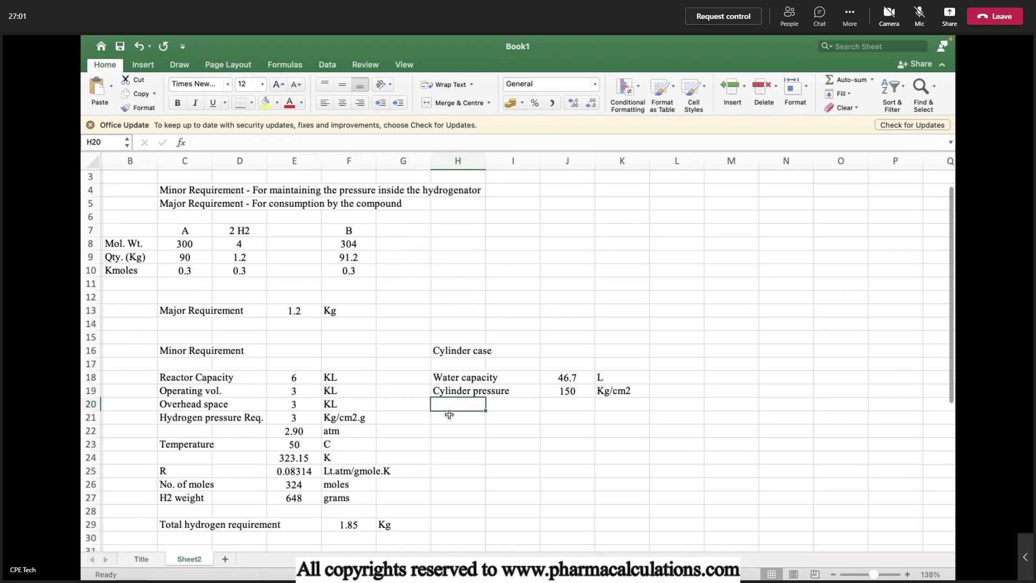
text(Datum p)
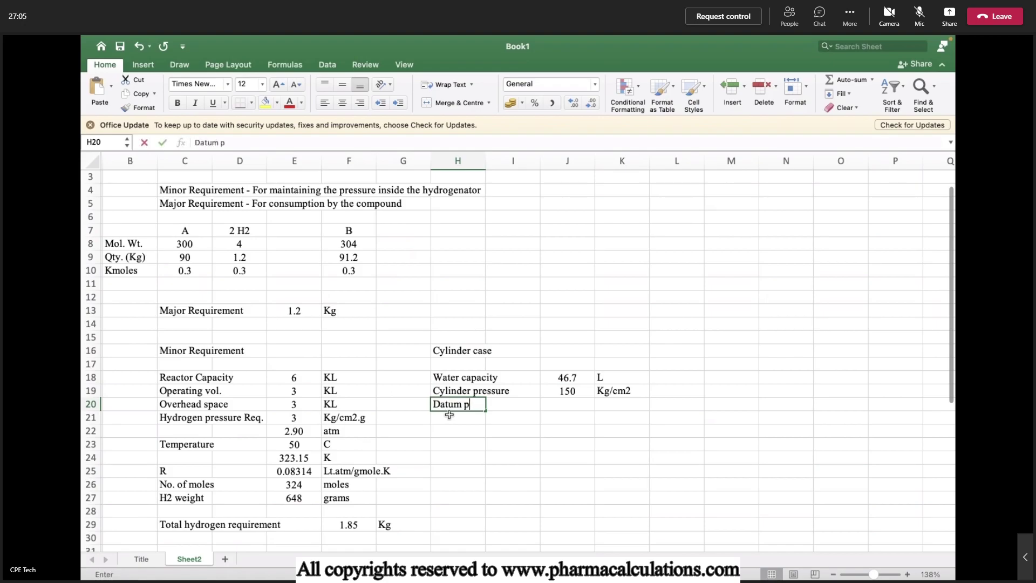
text(ressure)
key(Tab)
key(Tab)
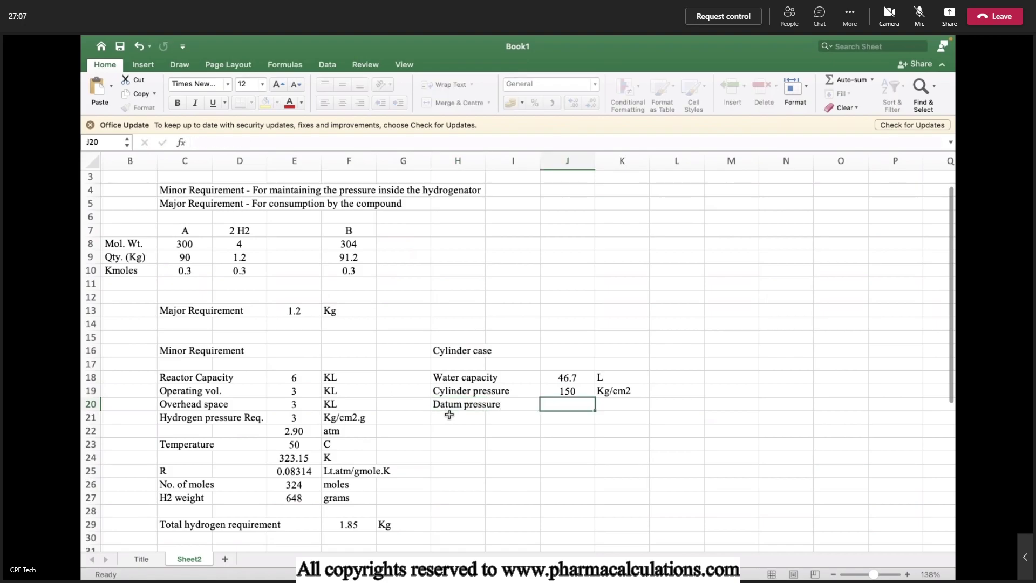
text(3)
text(Kg/cm2.)
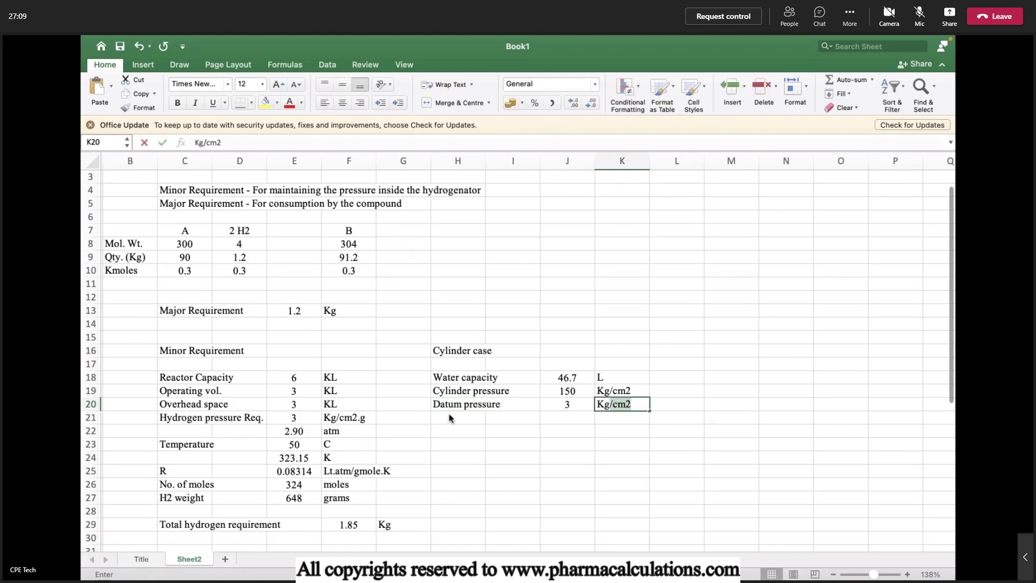
text(g)
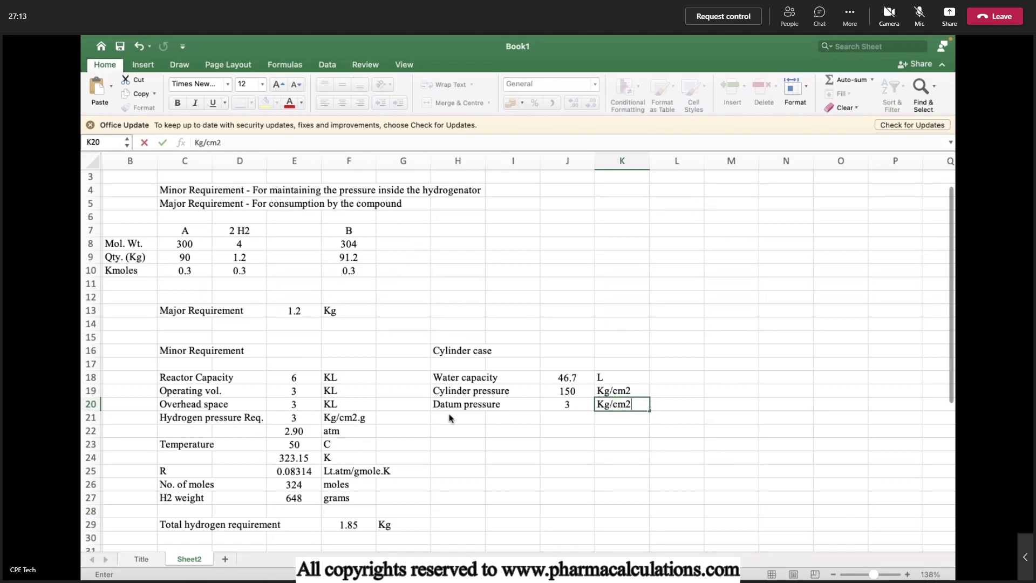
key(Return)
Change the cylinder pressure unit in K19 to "Kg/cm2.g"
double_click(637, 392)
text(.g)
key(Return)
Add a "Pressure net" row in H21 and calculate it in J21 with the formula =J19-J20
key(Left)
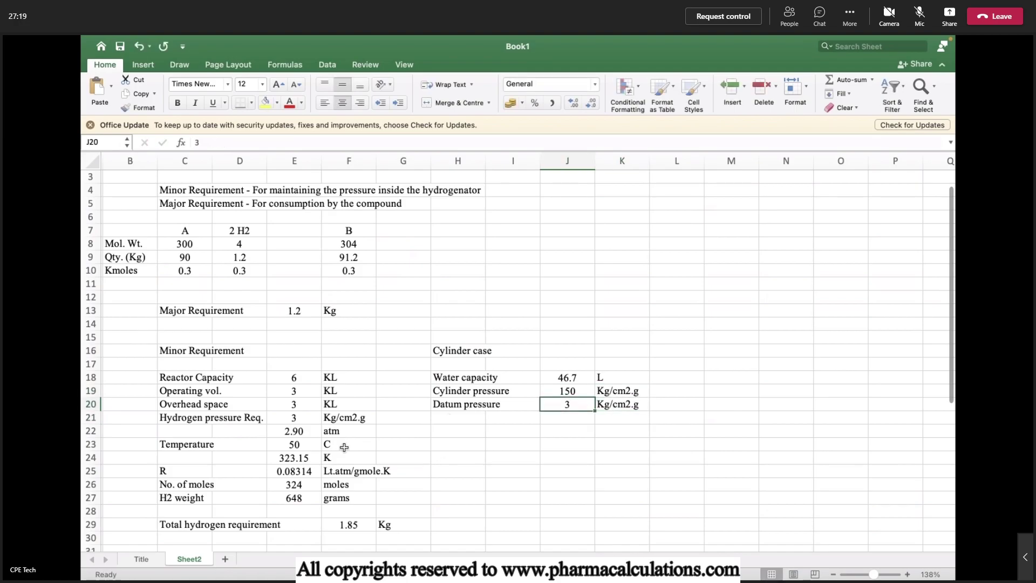
key(Left)
key(Left)
key(Down)
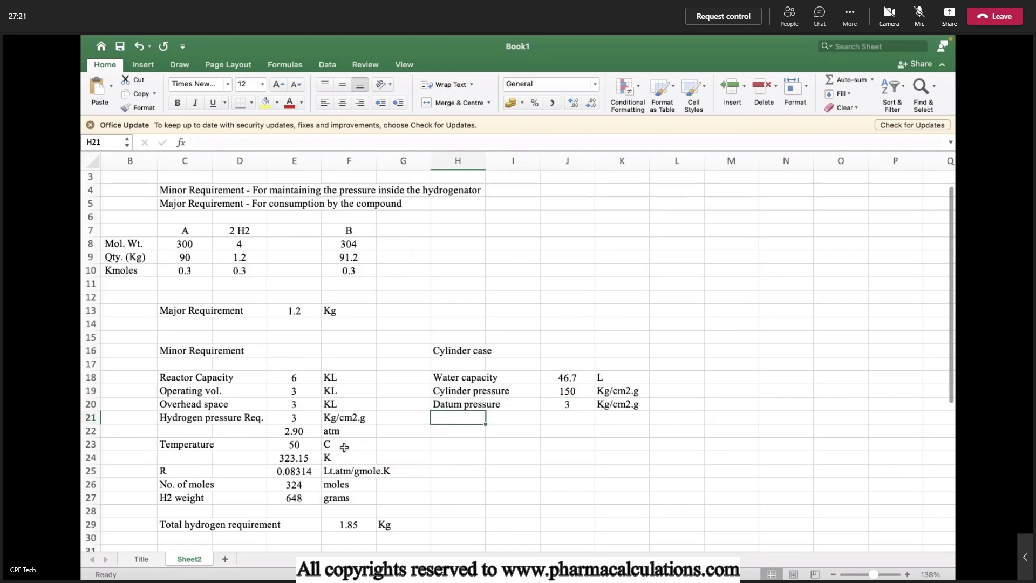
text(Pr)
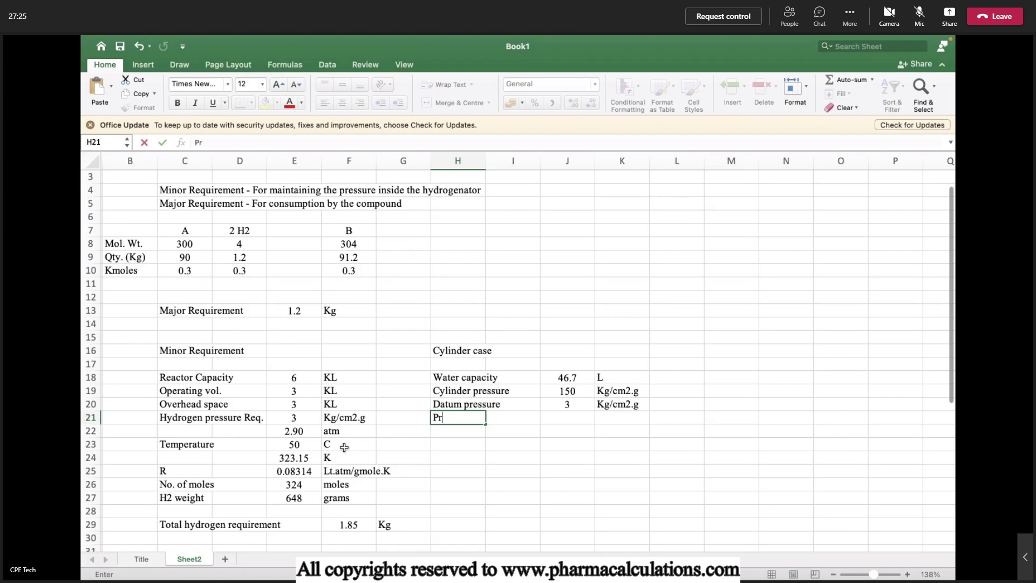
text(essure net)
key(Right)
key(Right)
text(=)
key(Up)
key(Up)
text(-)
key(Up)
key(Return)
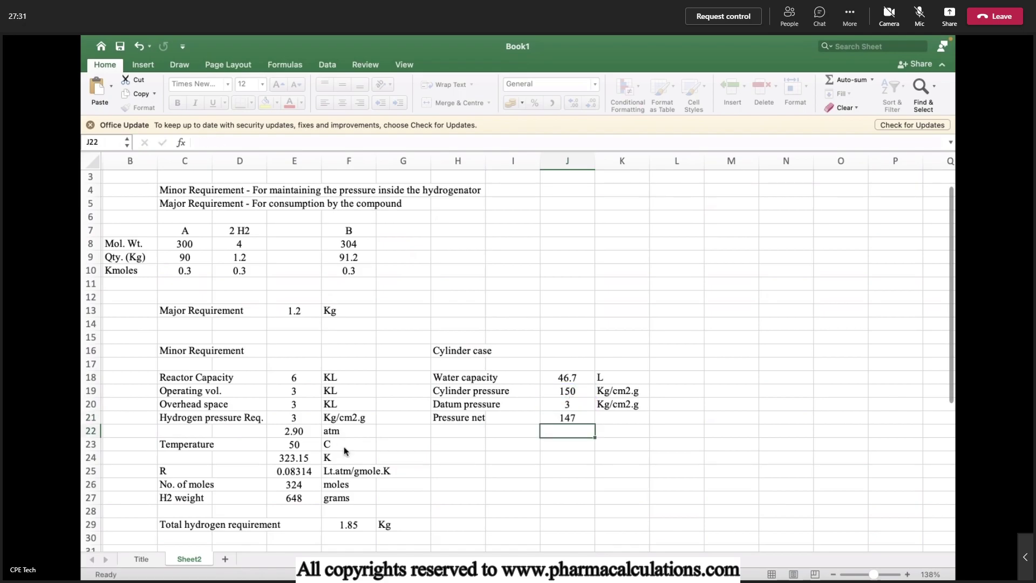
Enter the unit "Kg/cm2.g" for the net pressure in K21
key(Up)
key(Right)
text(Kg/cm2.g)
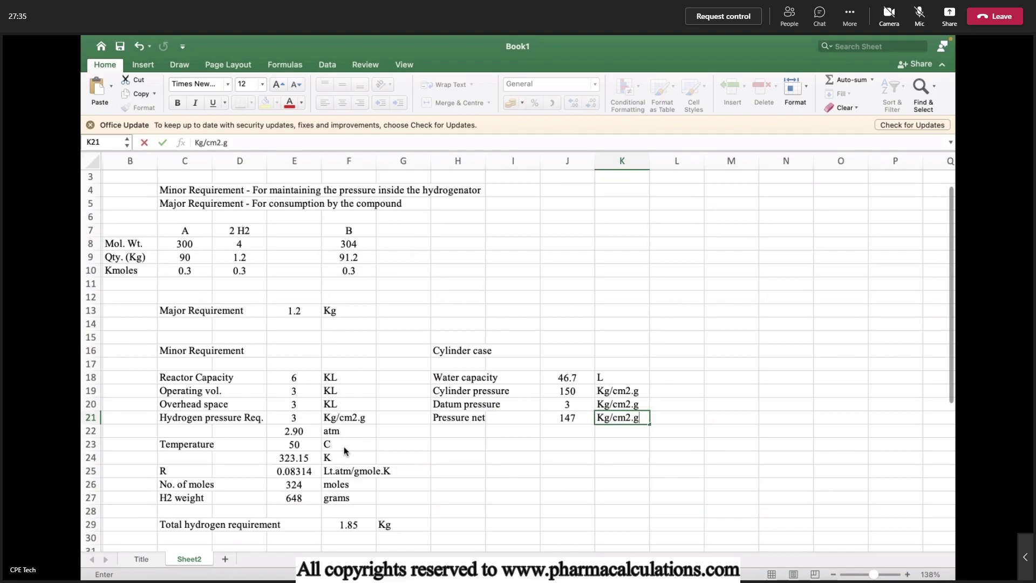
key(Return)
Add an "R" row in H22 with the value 0.08314 in J22 and the unit "Lt.atm/gmole.K" in K22
key(Left)
key(Left)
key(Left)
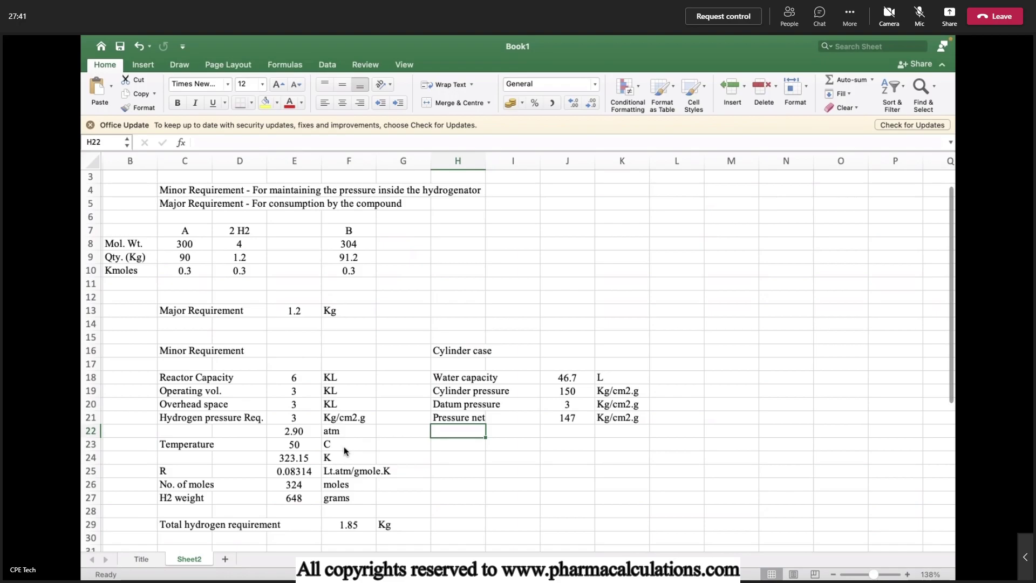
text(R)
key(Right)
key(Right)
text(0.08314)
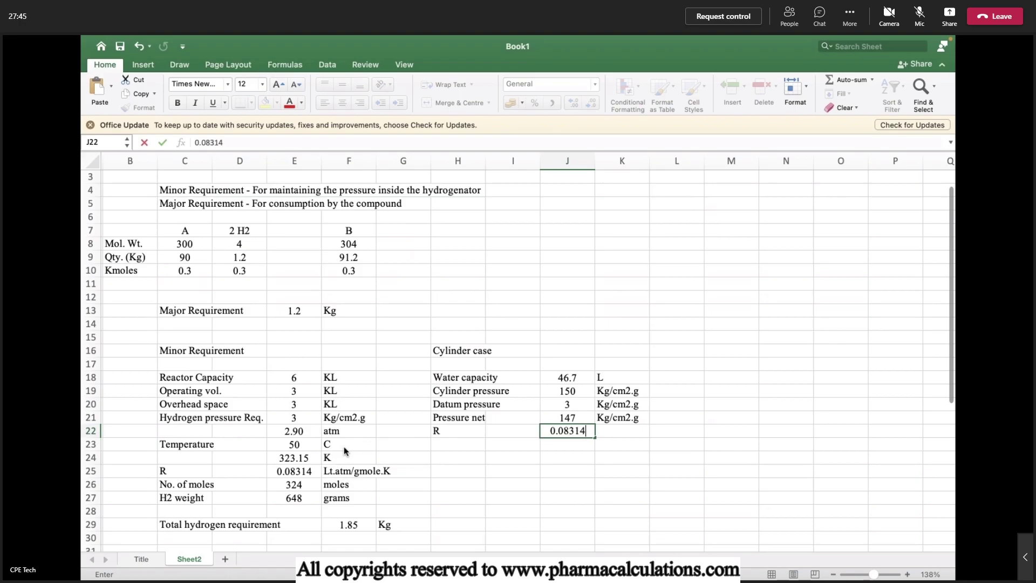
key(Right)
text(Lt)
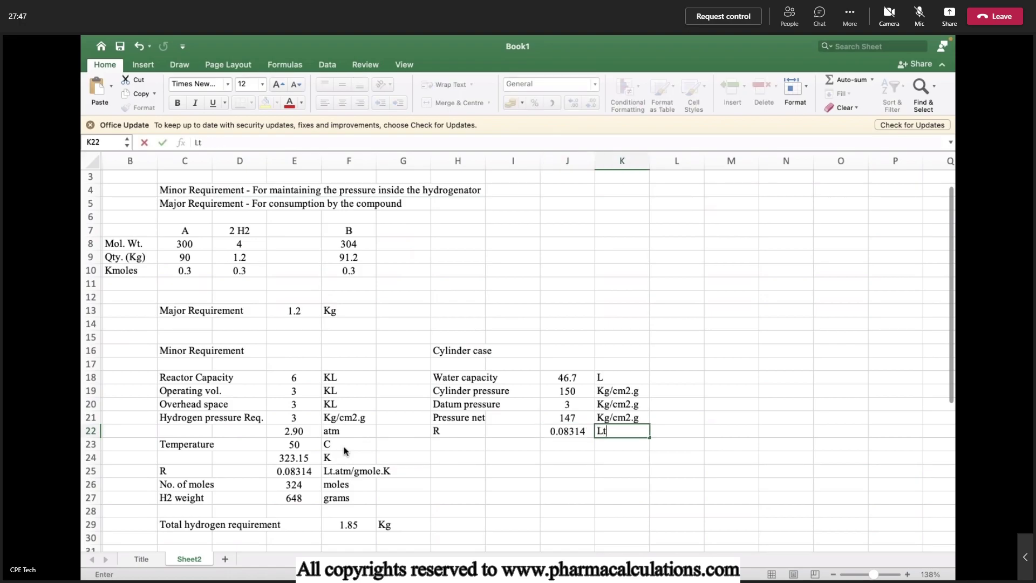
text(.atm/gmole.K)
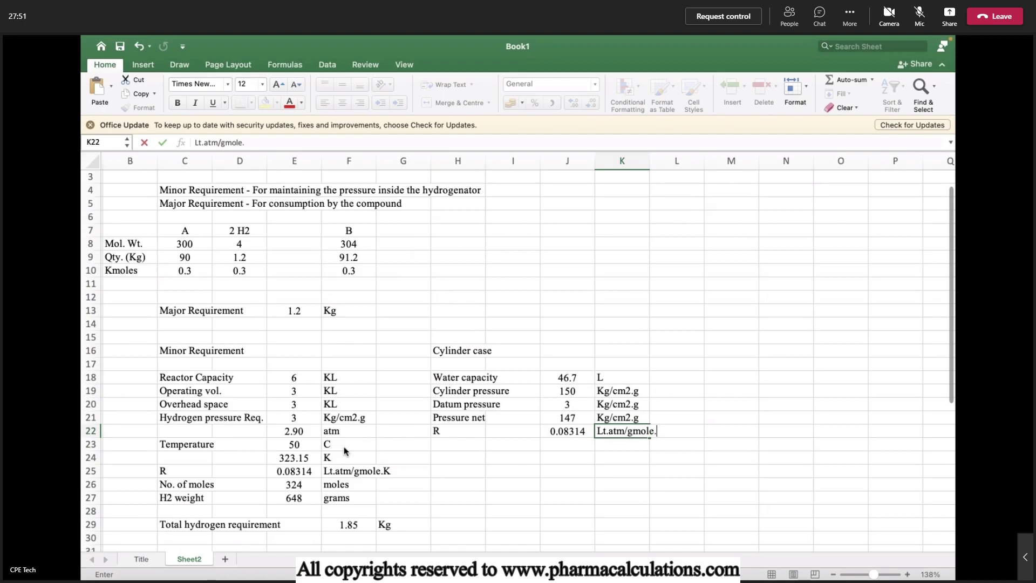
key(Return)
Add an "Operating temp." row in H23 with the value 30 in J23 and the unit "C" in K23
key(Left)
key(Left)
key(Left)
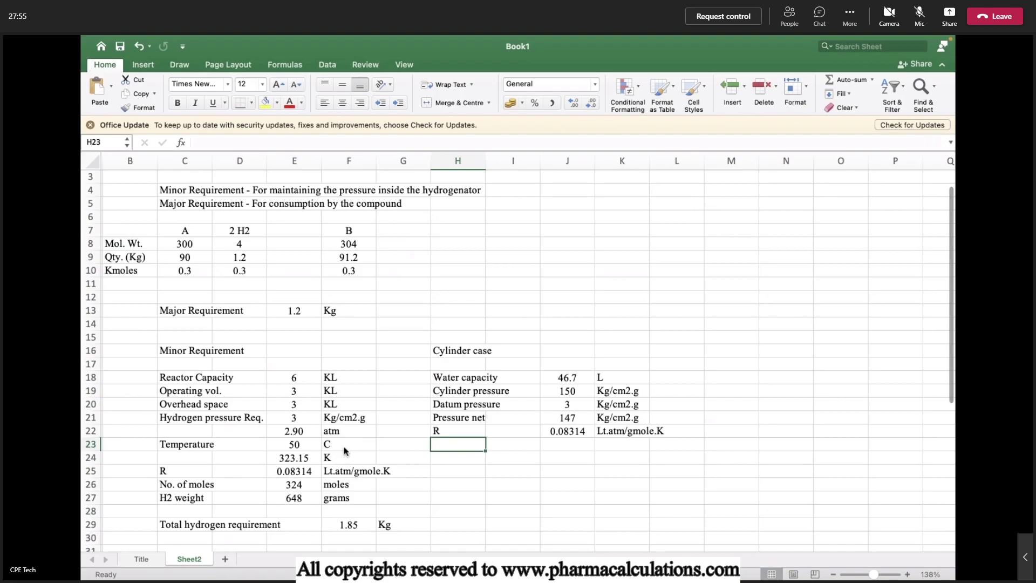
text(Operating temp.)
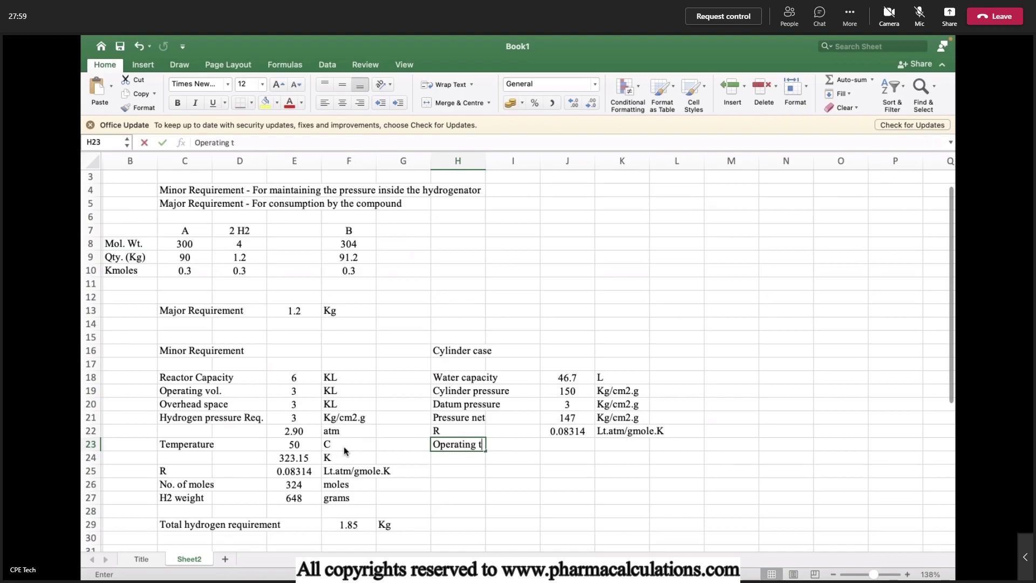
key(Return)
key(Up)
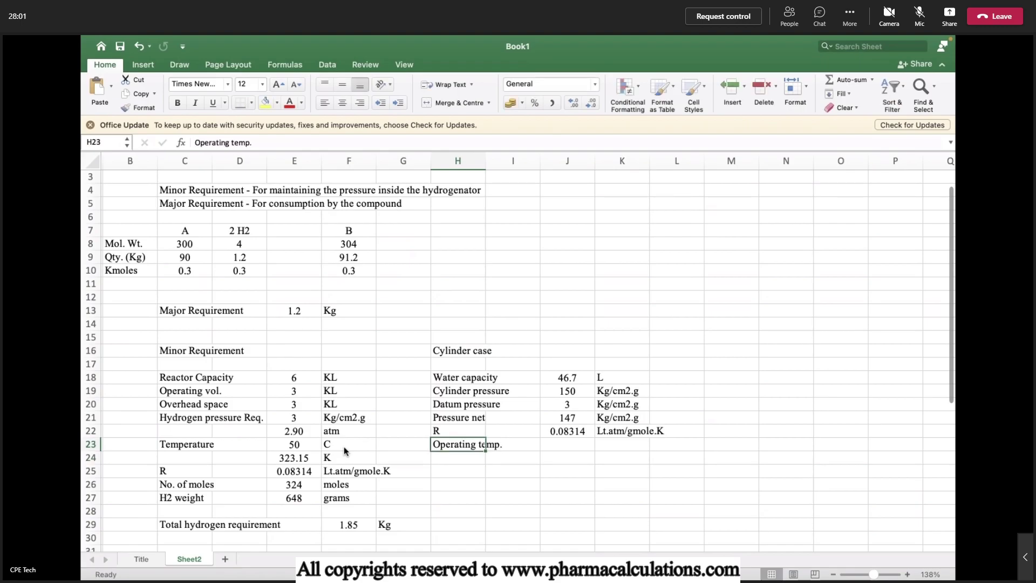
key(Right)
key(Right)
key(Right)
key(Left)
text(30)
key(Right)
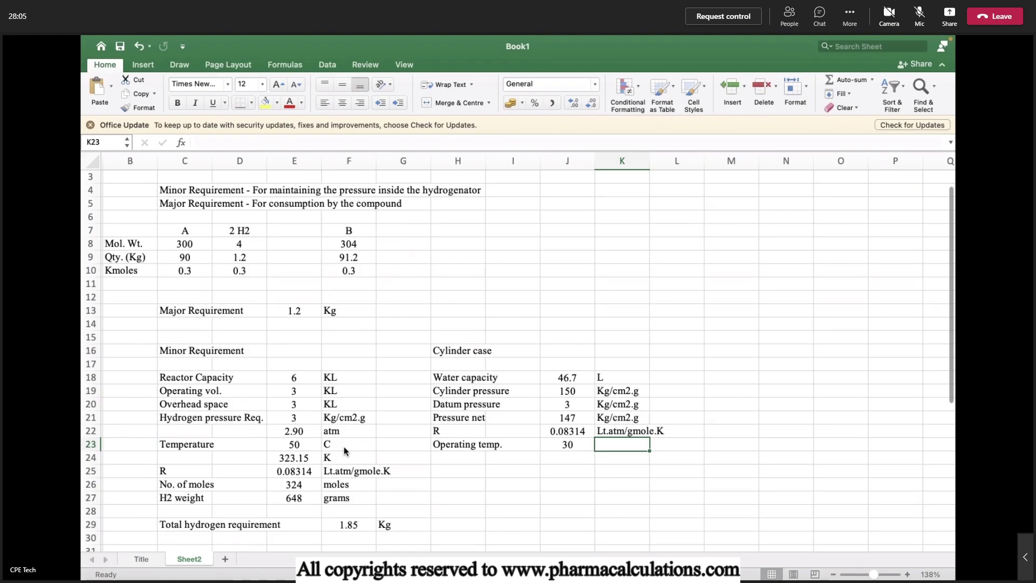
text(C)
key(Return)
Convert the operating temperature to kelvin in J24 with =J23+273.15 and enter the unit "K" in K24
key(Left)
text(=)
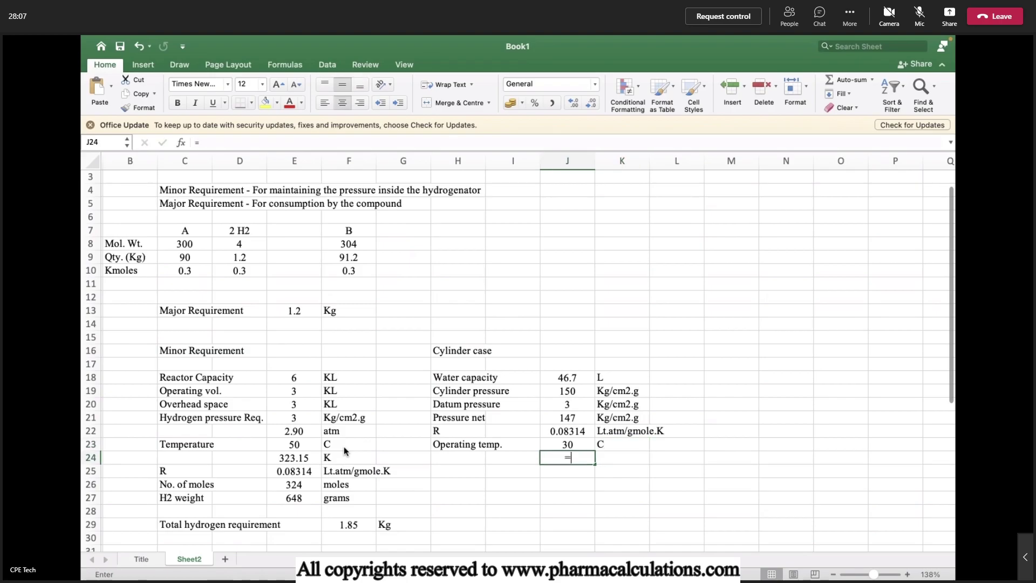
key(Up)
text(+273.15)
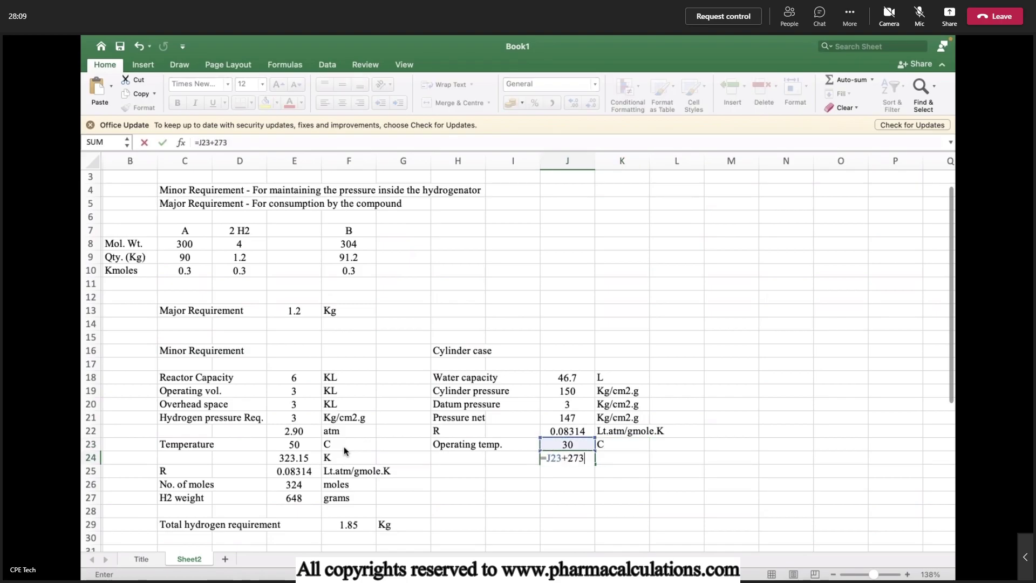
key(Tab)
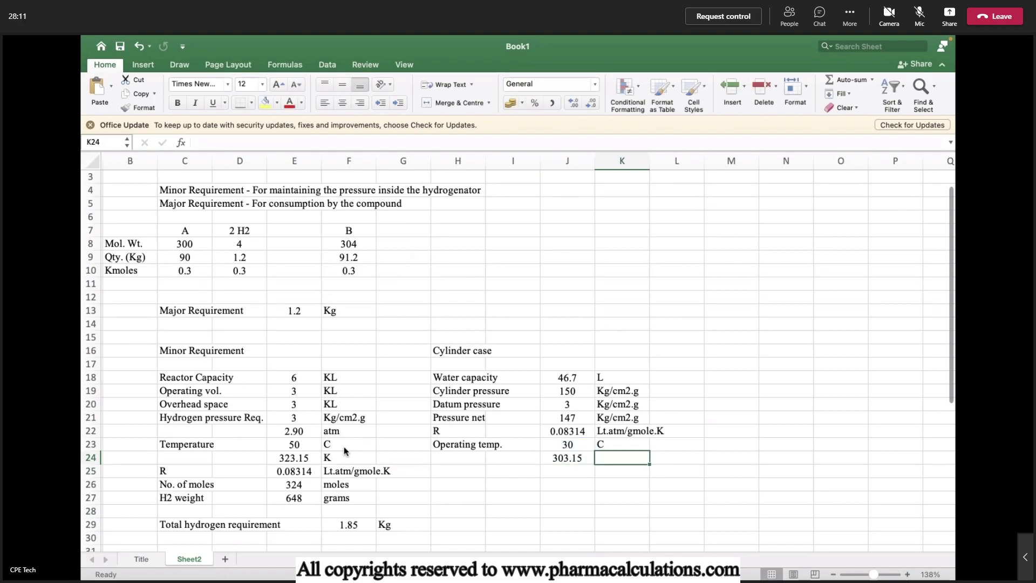
text(Kg/)
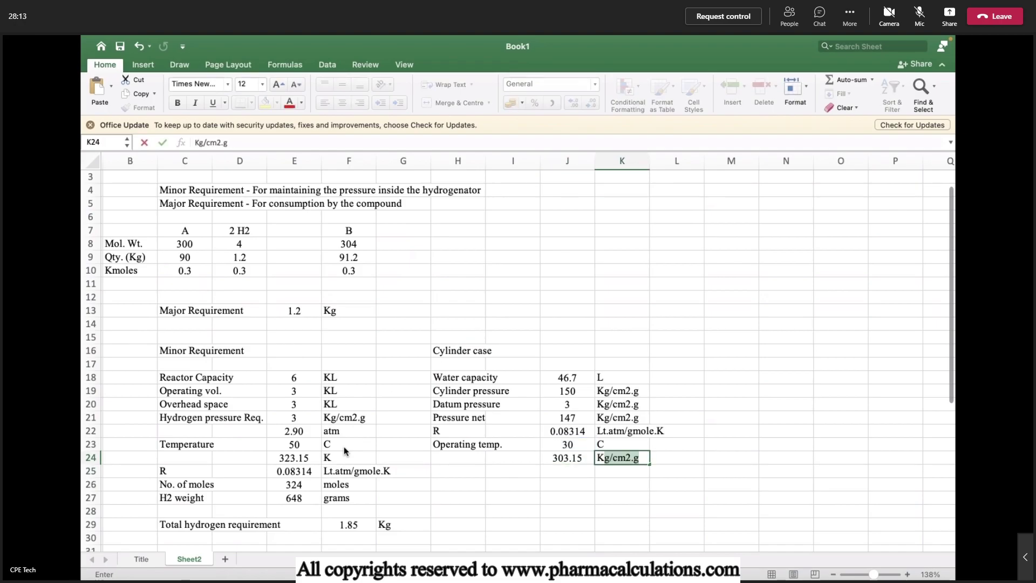
key(BackSpace)
key(BackSpace)
key(BackSpace)
key(Left)
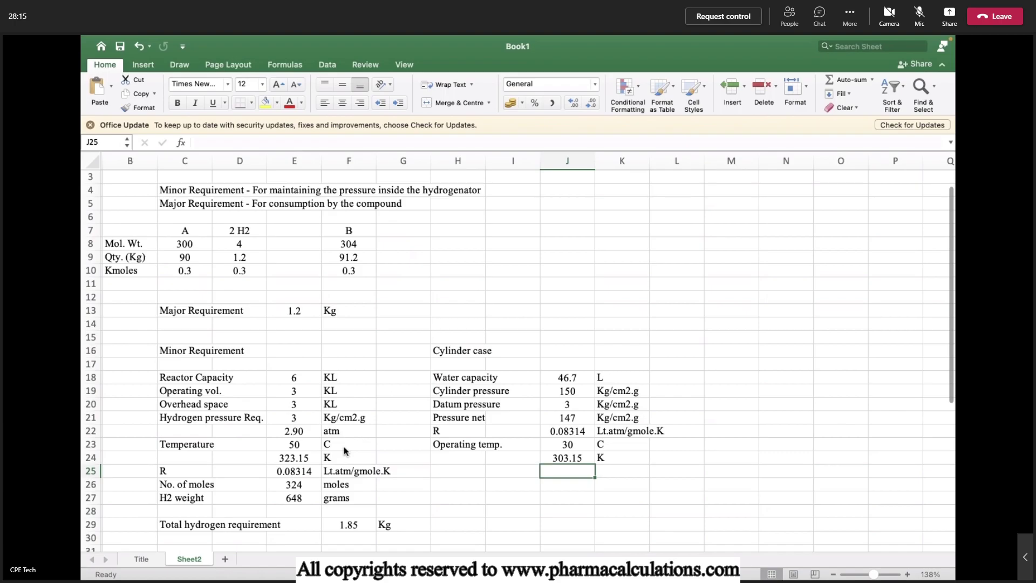
Enter the label "No. of moles" in H25 beneath the cylinder's operating temperature rows
key(Down)
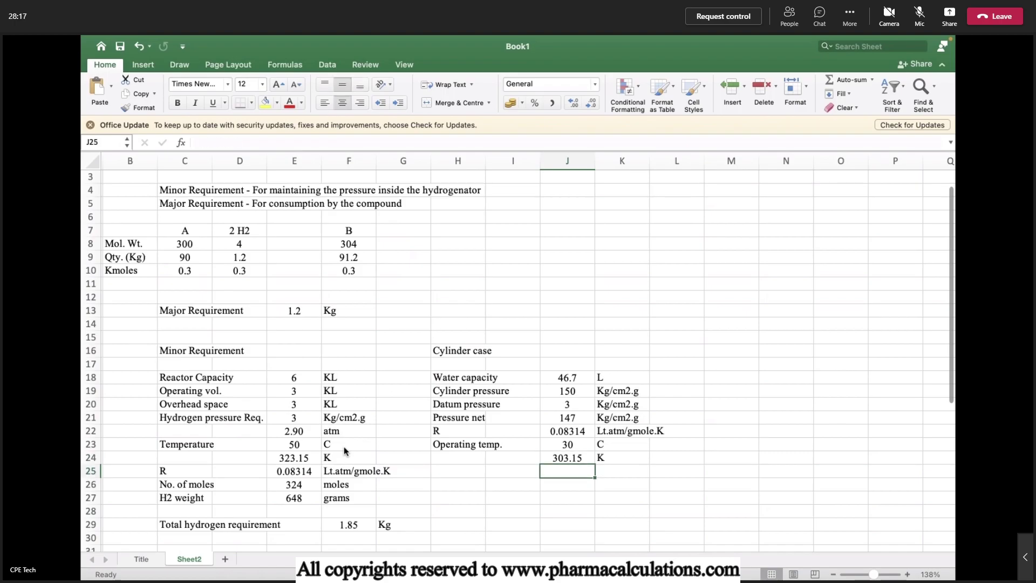
key(Up)
key(Up)
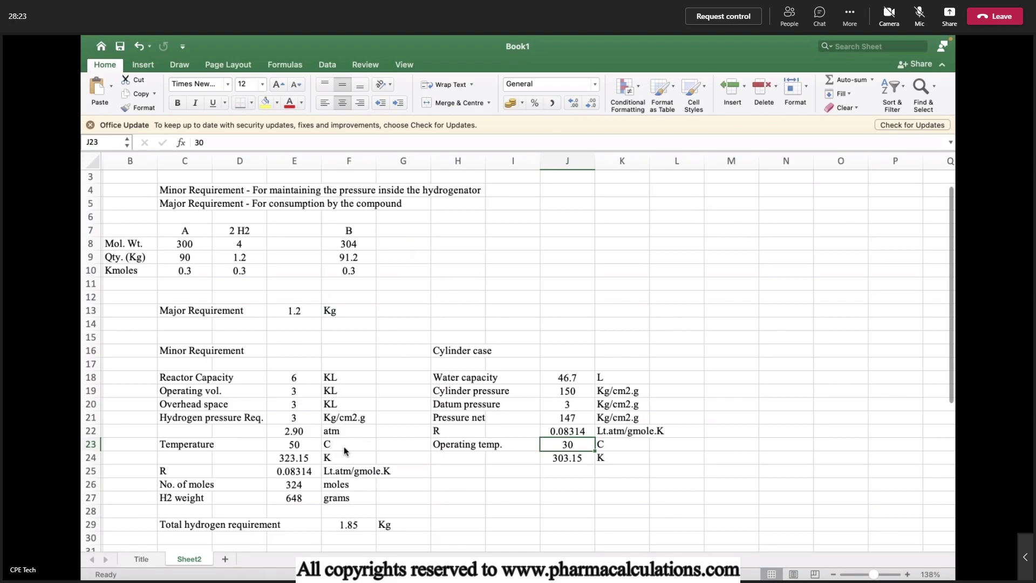
key(Left)
key(Left)
key(Down)
key(Down)
key(Down)
key(Up)
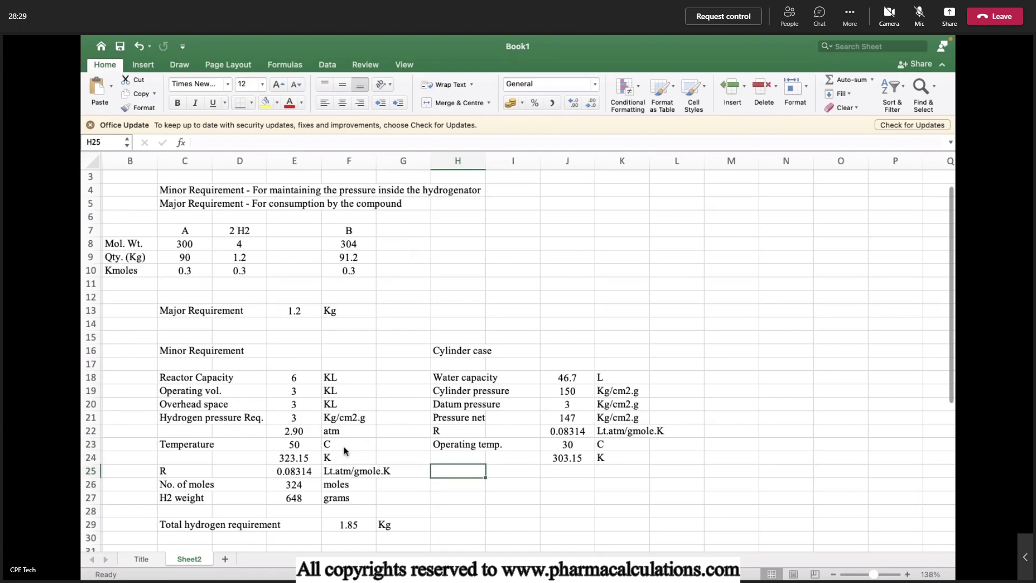
text(No. of moles)
key(Return)
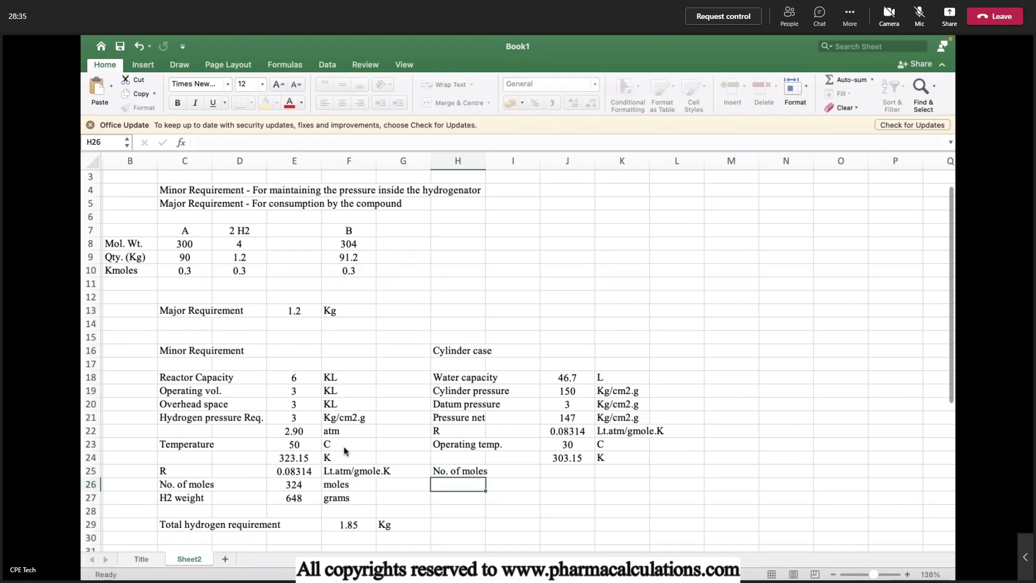
Calculate the cylinder's number of moles in J25 with the formula =(J21*0.9678)*J18/(J22*J24)
key(Up)
key(Right)
key(Right)
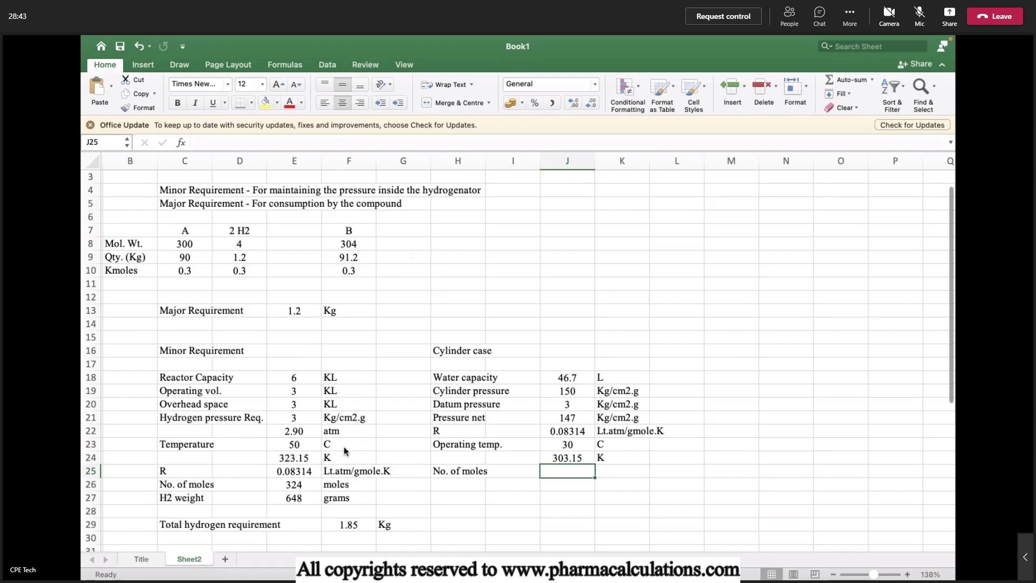
text(=()
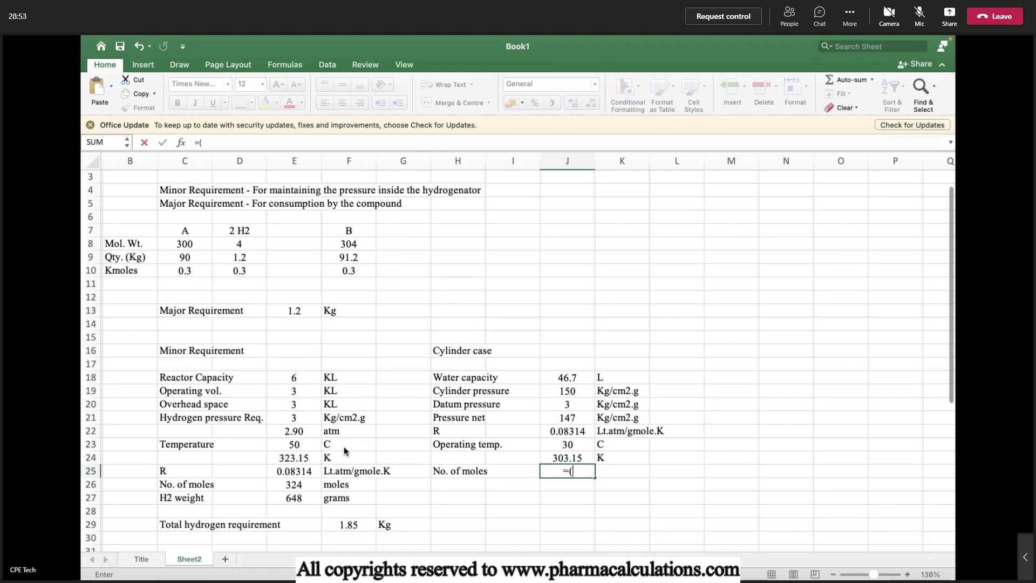
key(Up)
key(Up)
key(Up)
key(Up)
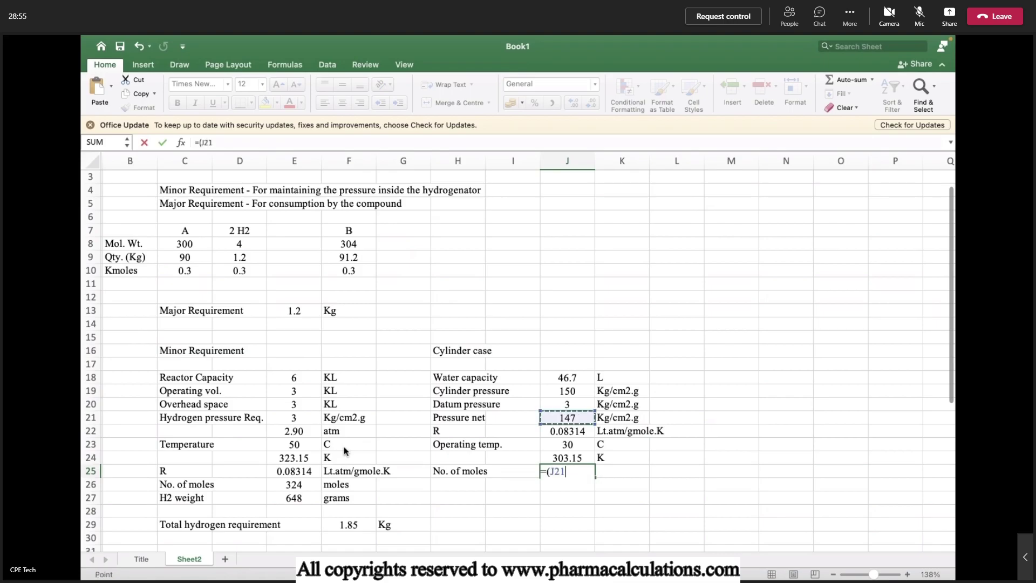
text(*0.9)
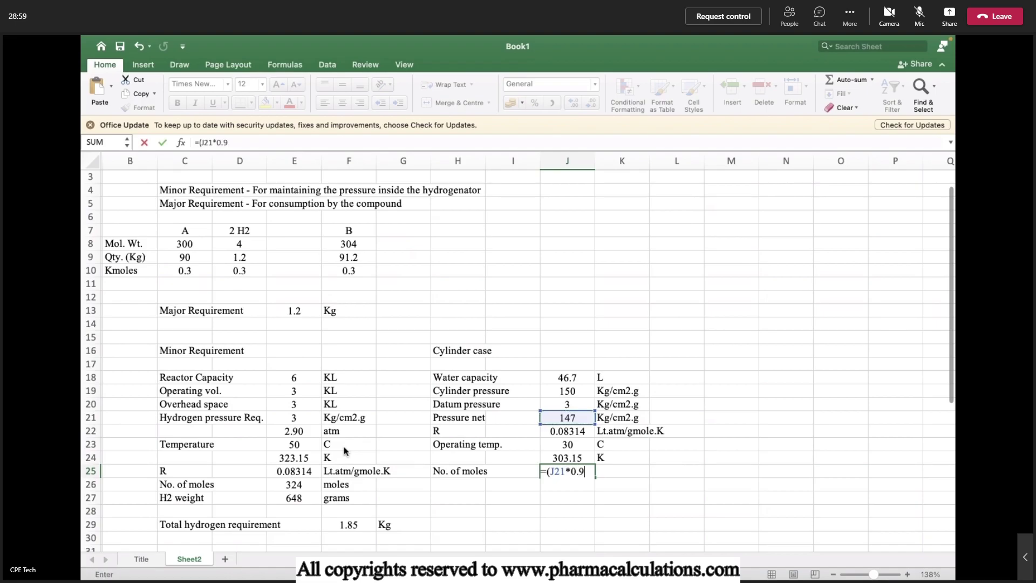
text(678)
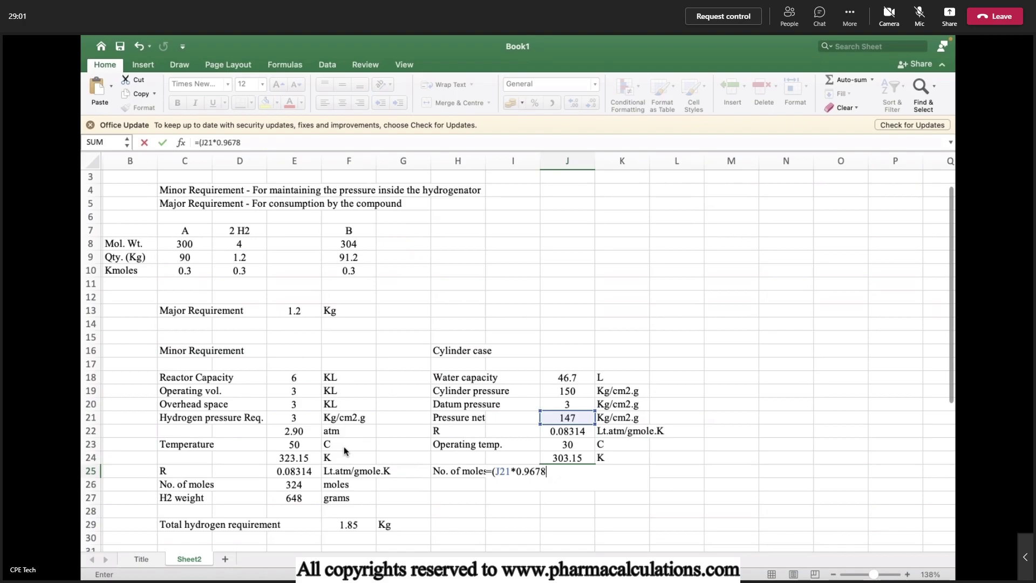
text())
text(*)
key(Up)
key(Up)
key(Up)
key(Up)
key(Up)
key(Up)
key(Up)
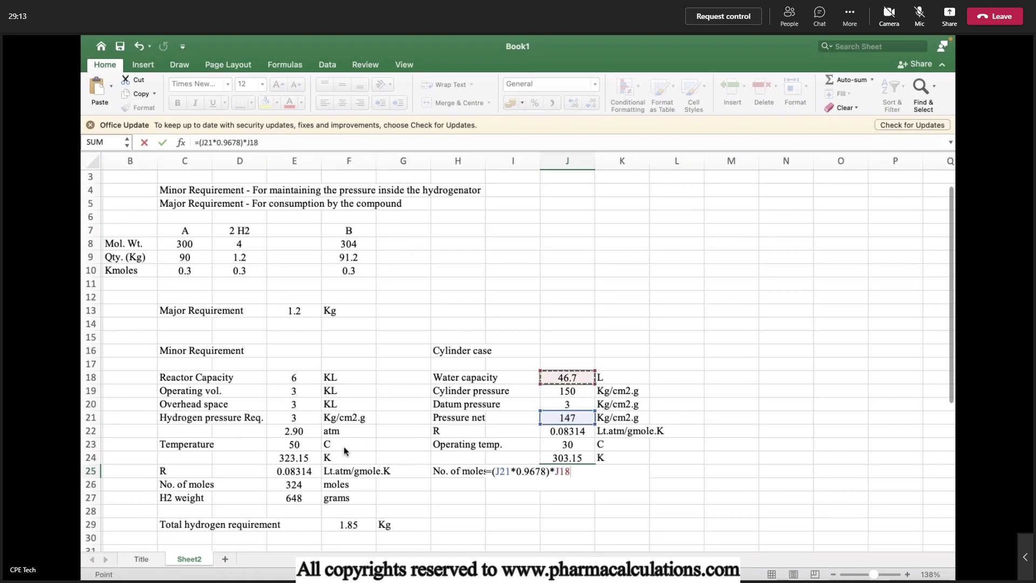
text(/()
key(Up)
key(Up)
key(Up)
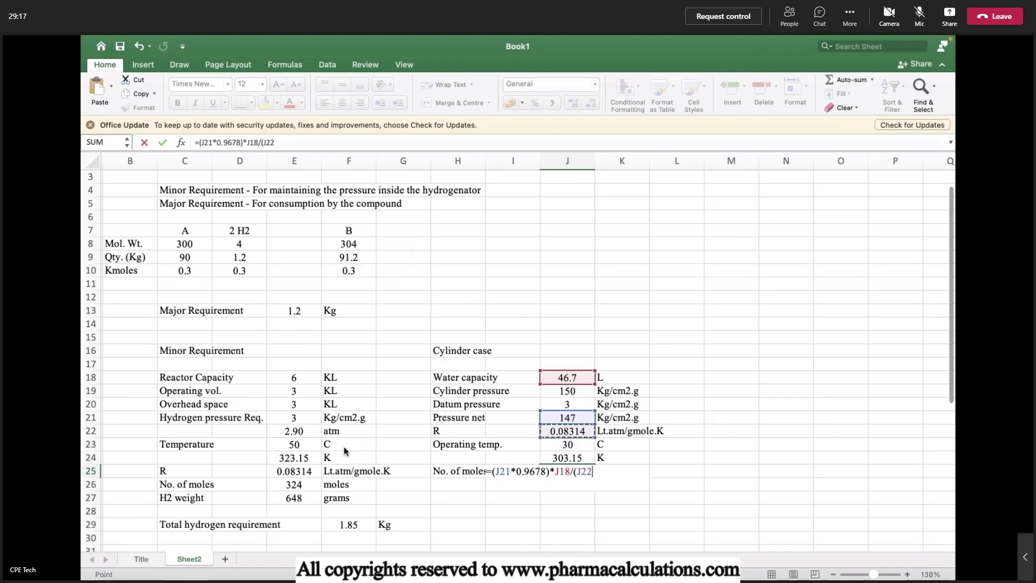
text(*)
key(Up)
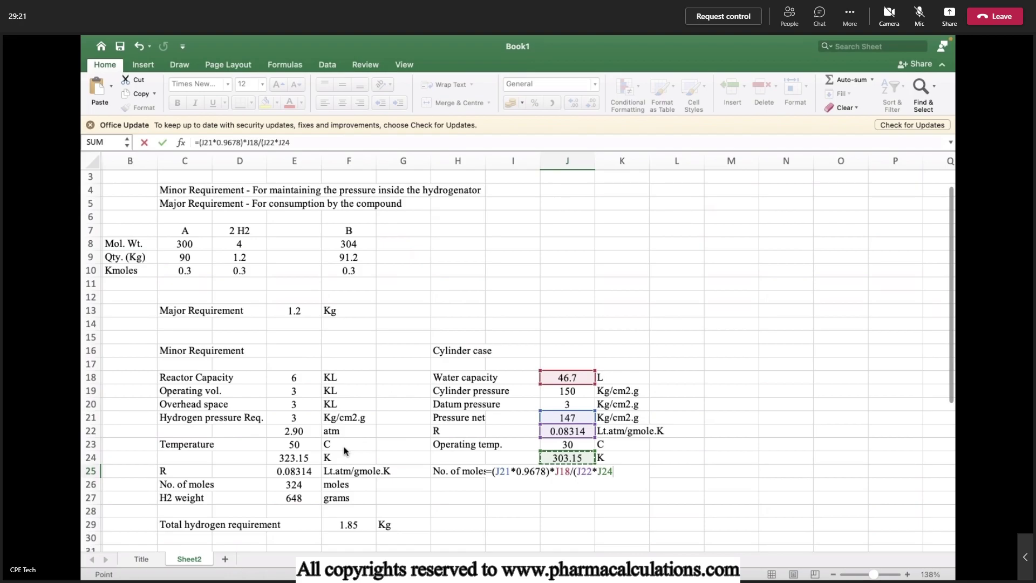
text())
key(Return)
key(Up)
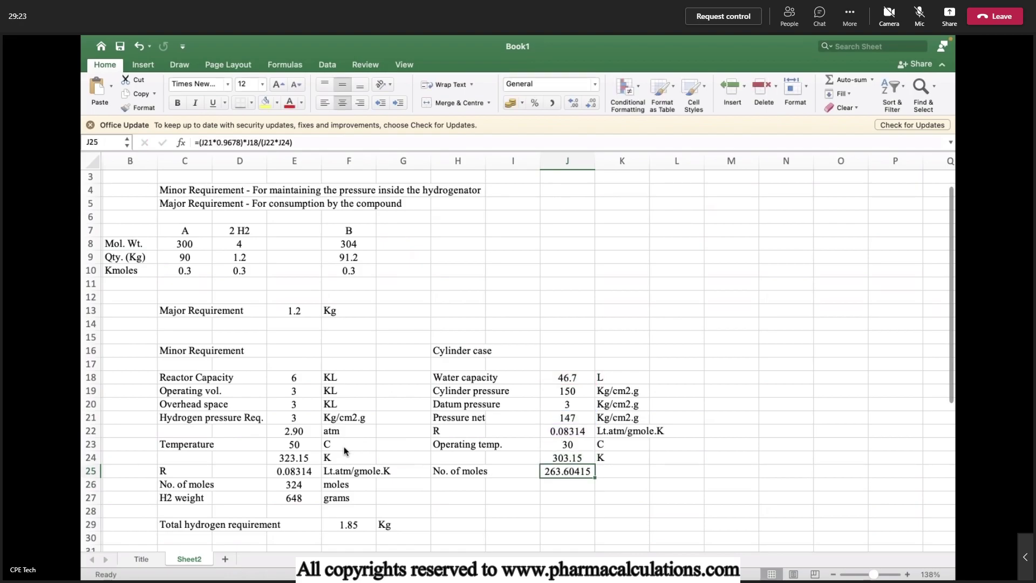
Reduce the number of moles in J25 to one decimal place
click(593, 103)
click(593, 103)
click(593, 104)
click(593, 103)
key(Right)
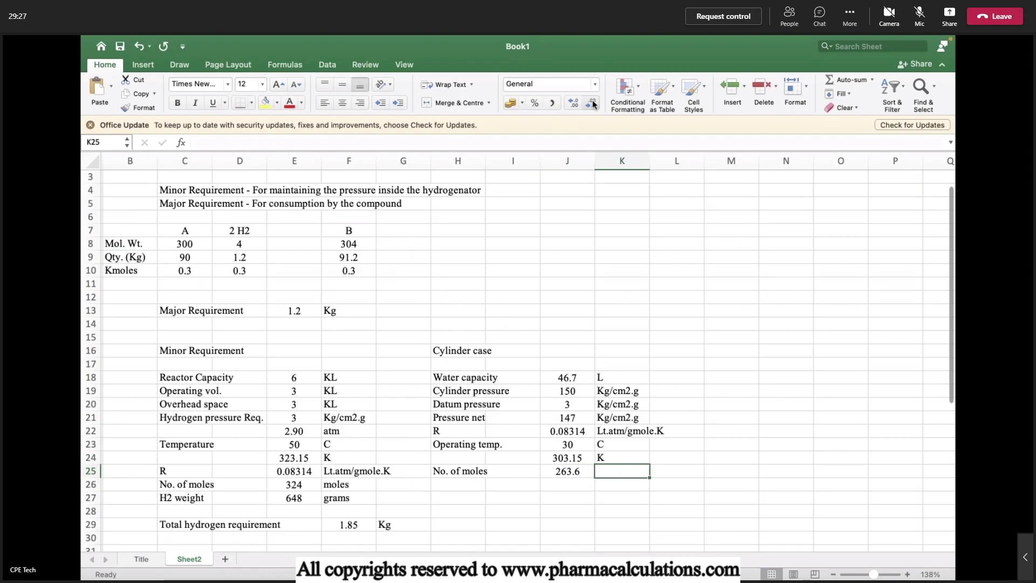
Add an "H2 weight" row in H26 and calculate it in J26 with the formula =J25*2
key(Left)
key(Left)
key(Left)
key(Down)
text(H2 weight)
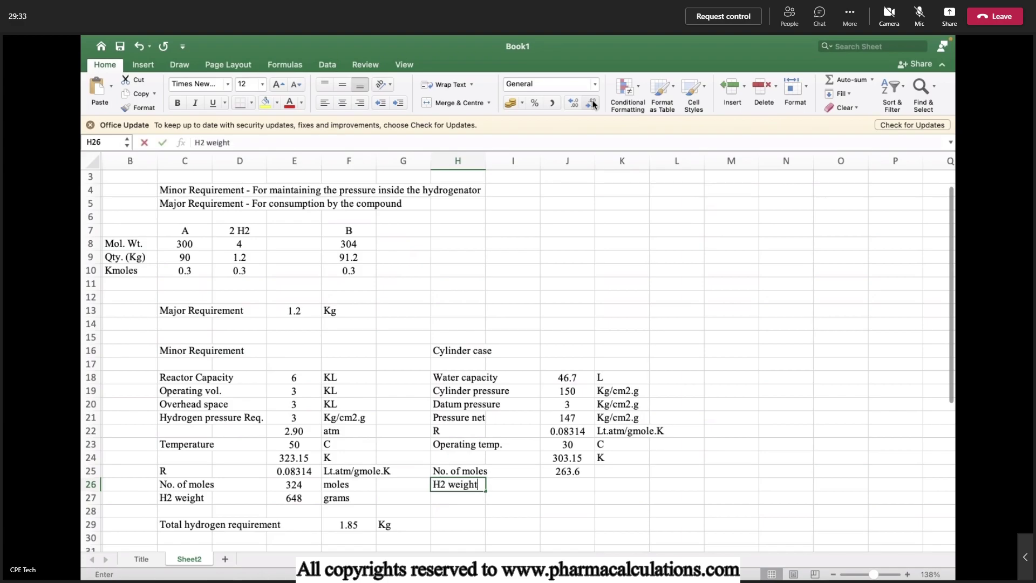
key(Right)
key(Right)
text(=)
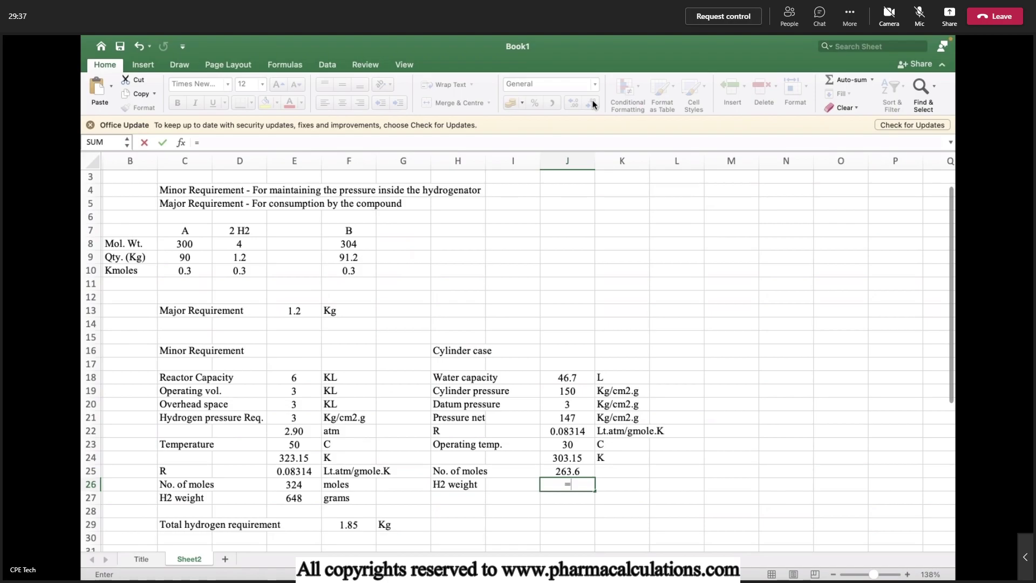
text(J25*2)
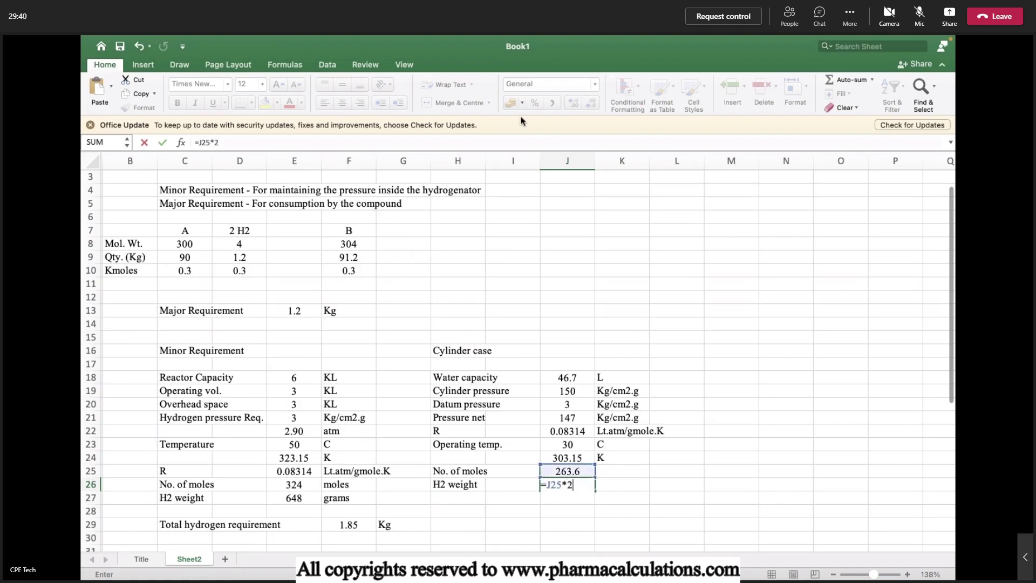
key(Return)
key(Up)
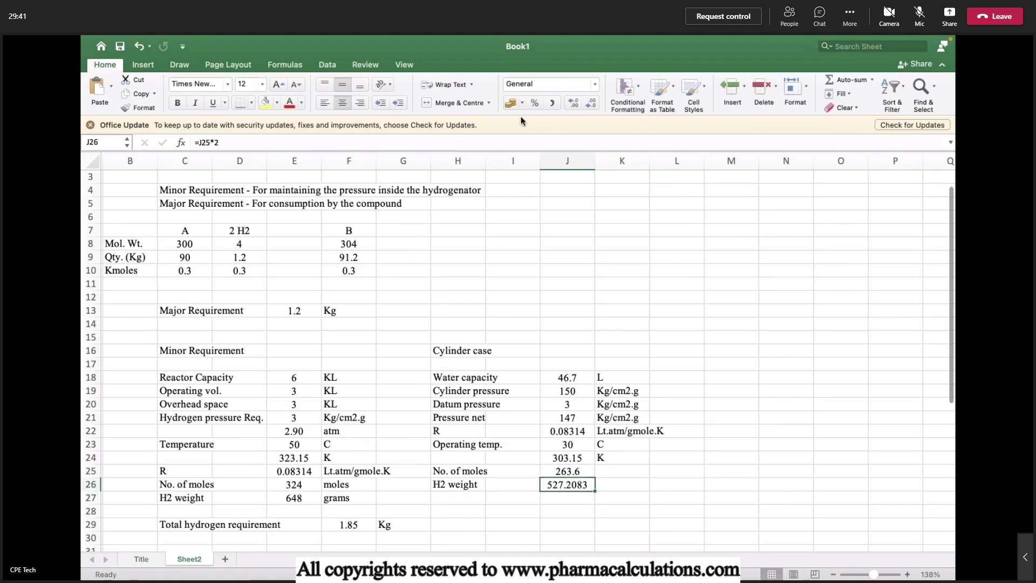
Show the H2 weight in J26 with one decimal place and enter the unit "grams/cylinder" in K26
click(589, 105)
click(589, 105)
click(588, 105)
key(Right)
text(grams)
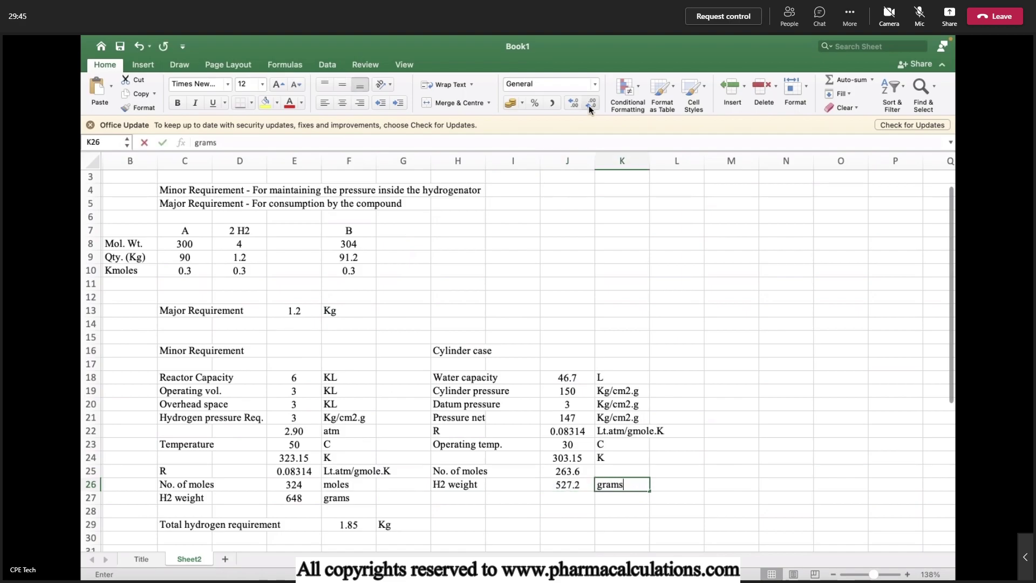
text(/cylinder)
key(Return)
Convert the hydrogen weight per cylinder to kilograms in J27 with the formula =J26/1000
key(Left)
key(Left)
key(Left)
key(Down)
key(Up)
key(Right)
key(Right)
text(=)
key(Up)
text(/1)
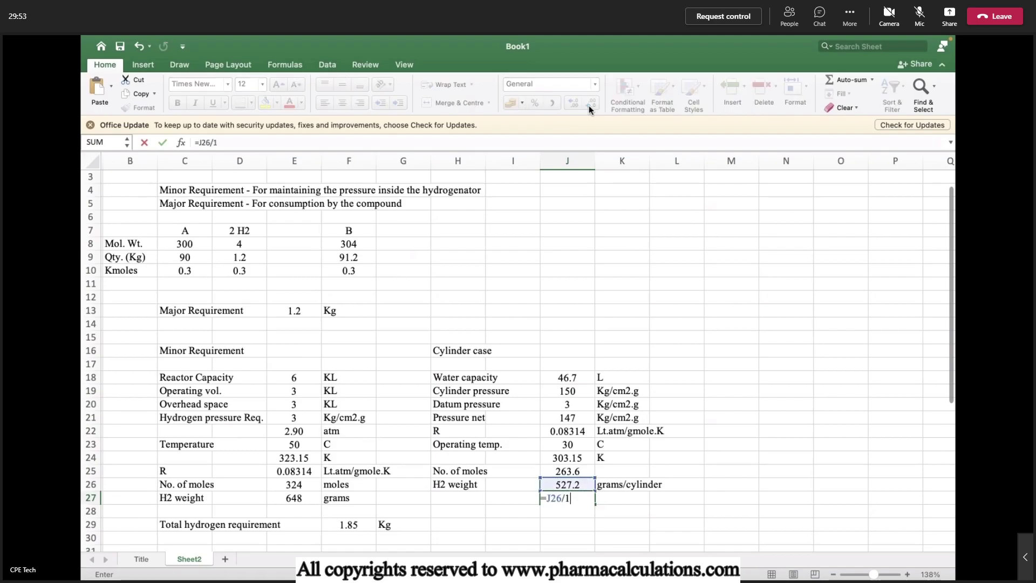
text(000)
key(Return)
Enter the unit "Kg/cylinder" in K27 for the converted hydrogen weight
key(Right)
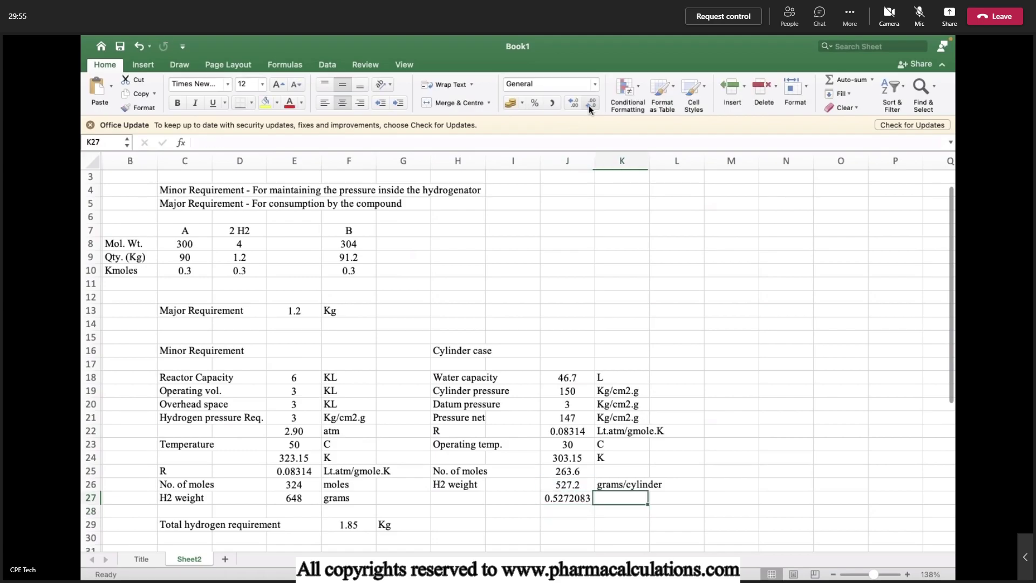
text(Kg/cylinder)
key(Return)
key(Up)
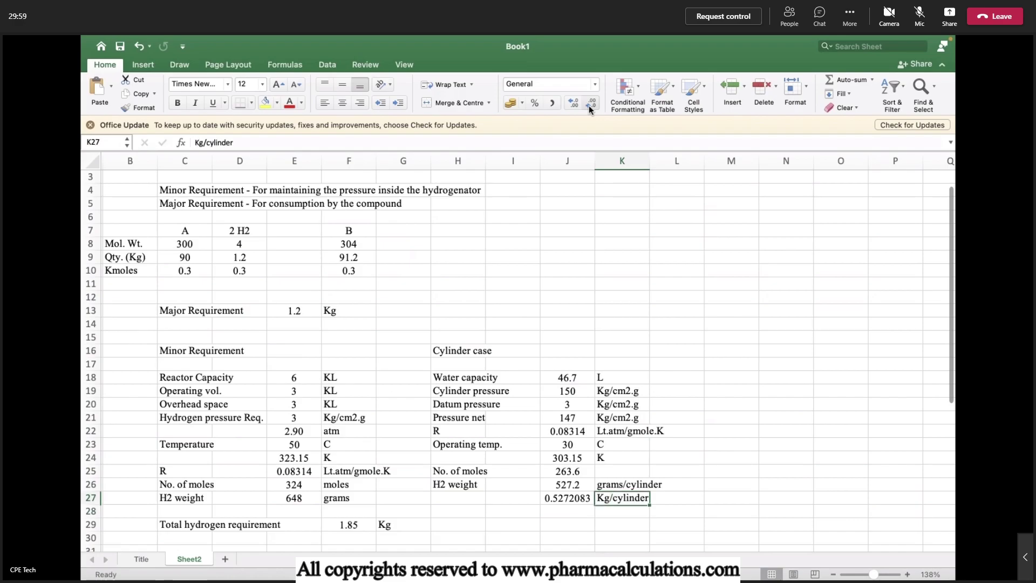
Show the hydrogen weight per cylinder in J27 with two decimal places
key(Left)
click(591, 104)
click(591, 105)
click(591, 105)
click(591, 105)
click(591, 105)
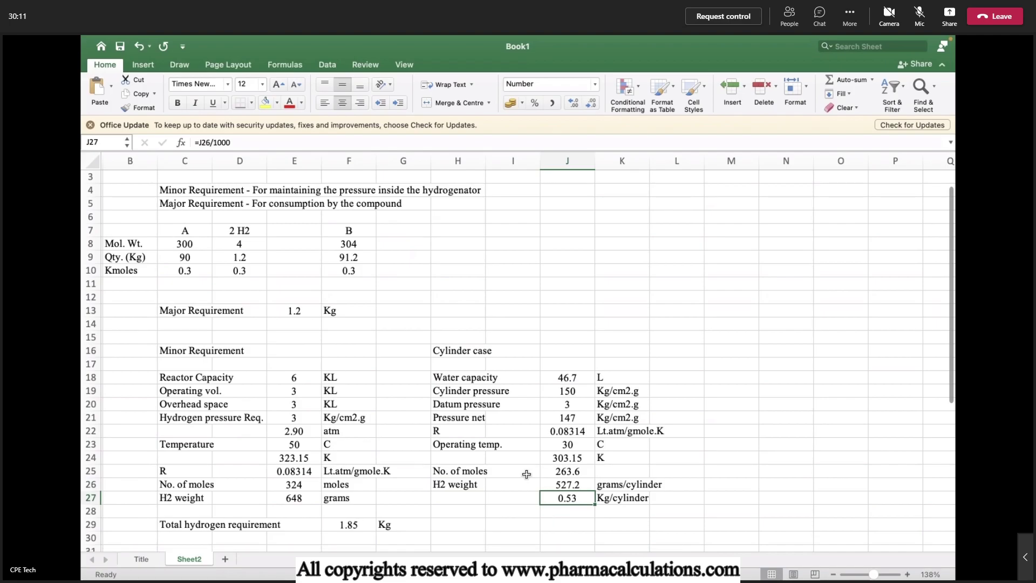
Label H30 "Cylinders requirement" below the cylinder calculation
scroll(527, 474, down, 2)
click(465, 453)
text(Cylinders requirement)
key(Return)
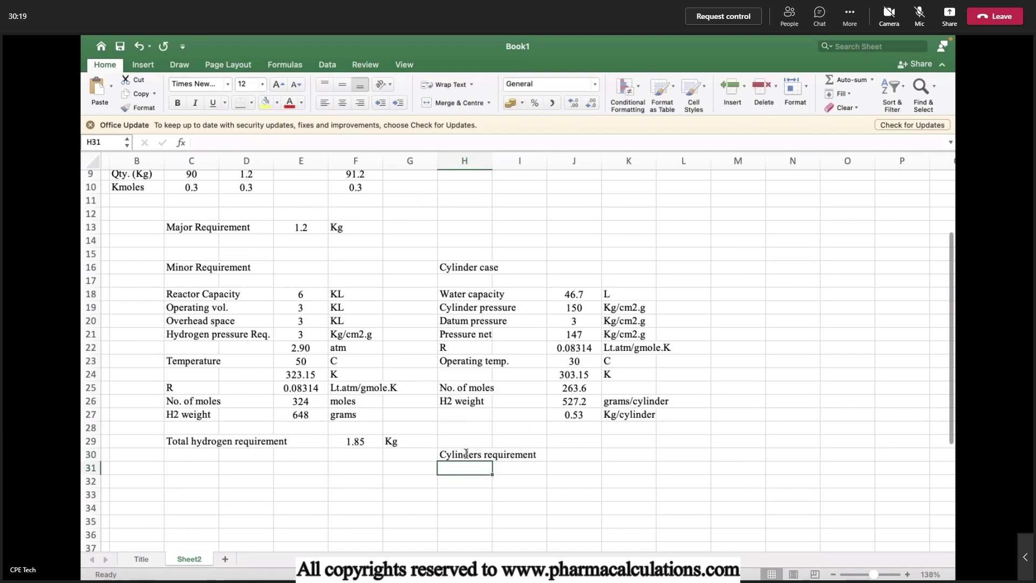
Calculate the cylinders requirement in J30 by dividing total hydrogen requirement by hydrogen weight per cylinder with the formula =F29/J27
key(Up)
key(Right)
key(Right)
text(=)
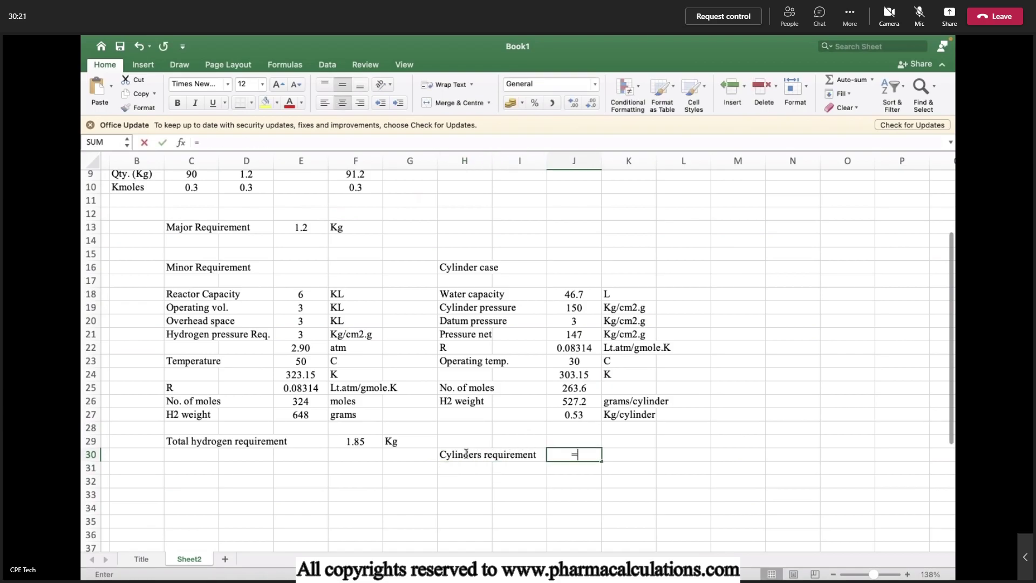
key(Up)
key(Left)
key(Left)
key(Left)
key(Left)
text(/)
key(Up)
key(Up)
key(Up)
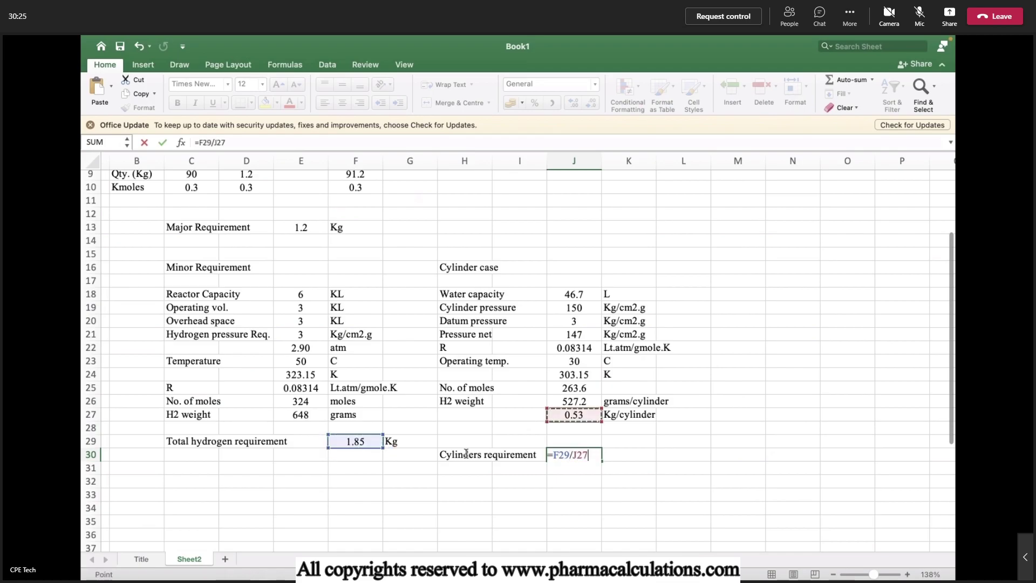
key(Return)
key(Up)
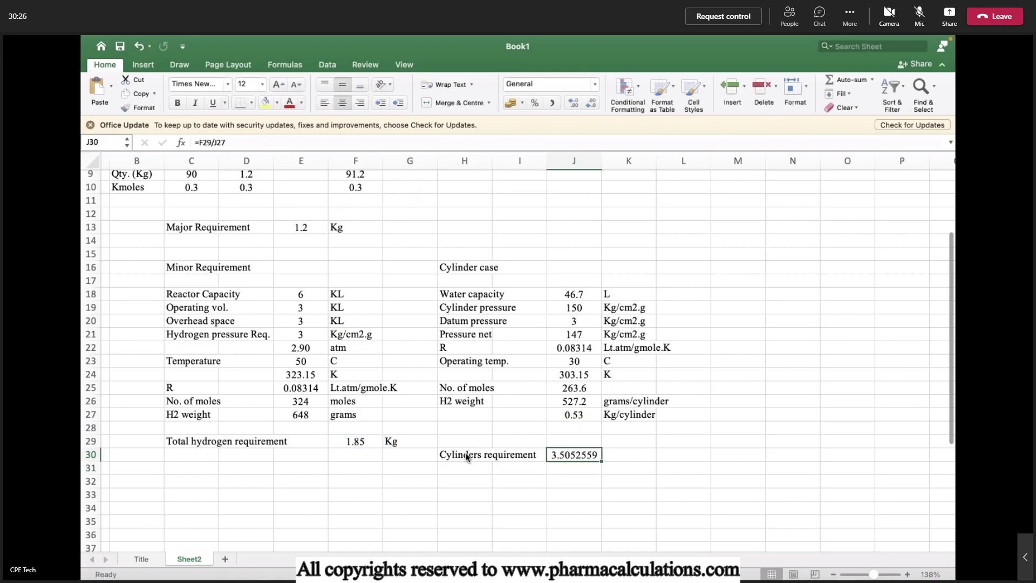
Show the cylinders requirement in J30 with two decimal places and enter the unit "Cylinders" in K30
click(590, 102)
click(590, 103)
click(591, 103)
click(591, 103)
click(591, 103)
click(574, 102)
key(Tab)
text(Cylinders)
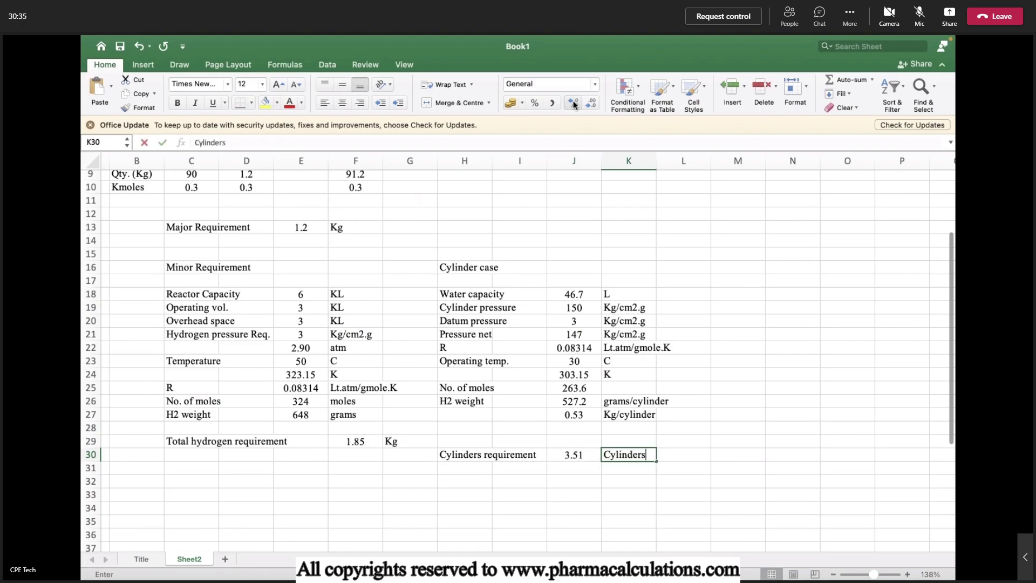
key(Return)
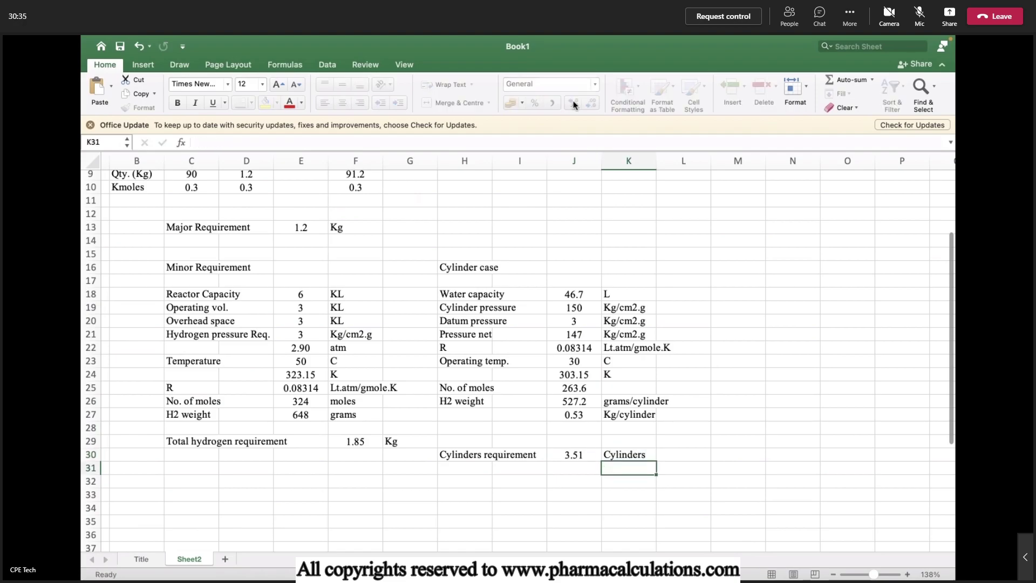
Enter the rounded requirement "~ 4" in bold in J31 with the unit "Cylinders" in K31
text(~4)
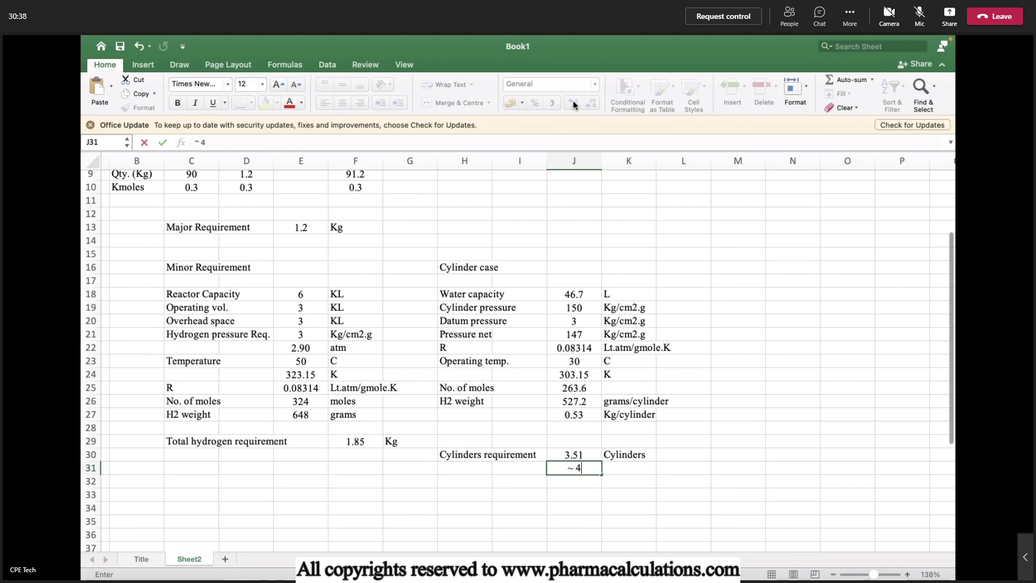
key(Tab)
text(Cyl)
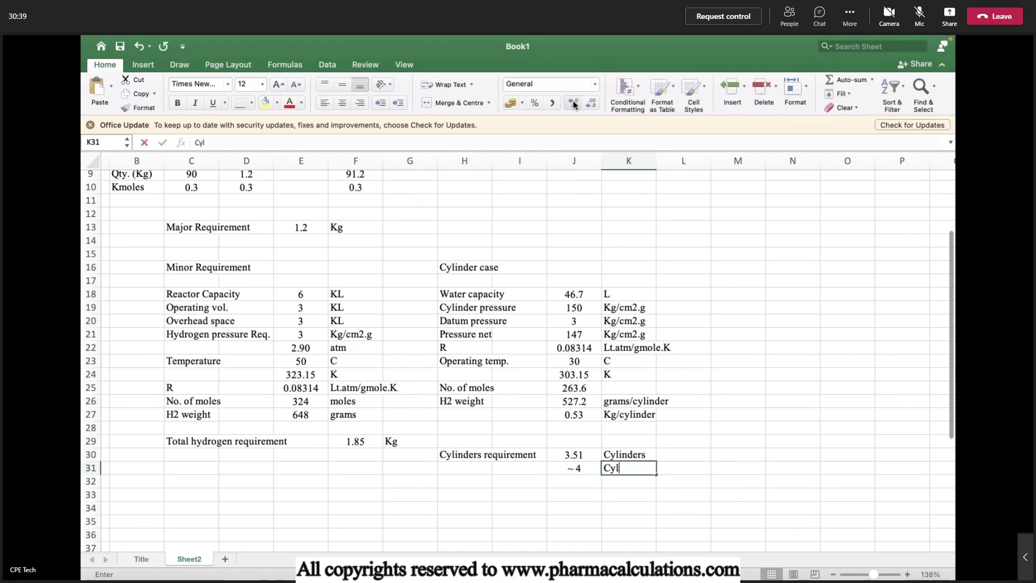
text(inders)
key(Left)
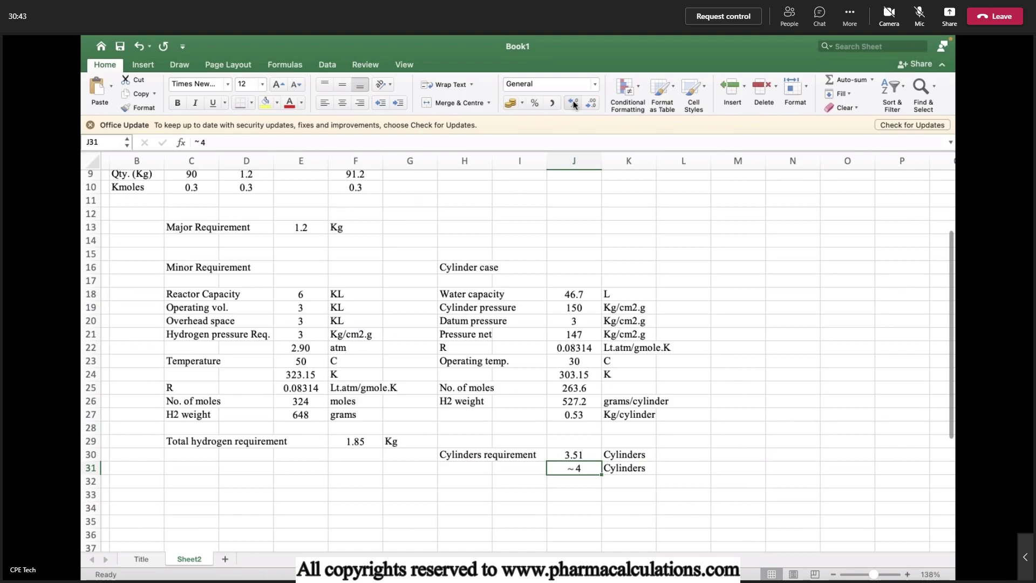
click(507, 302)
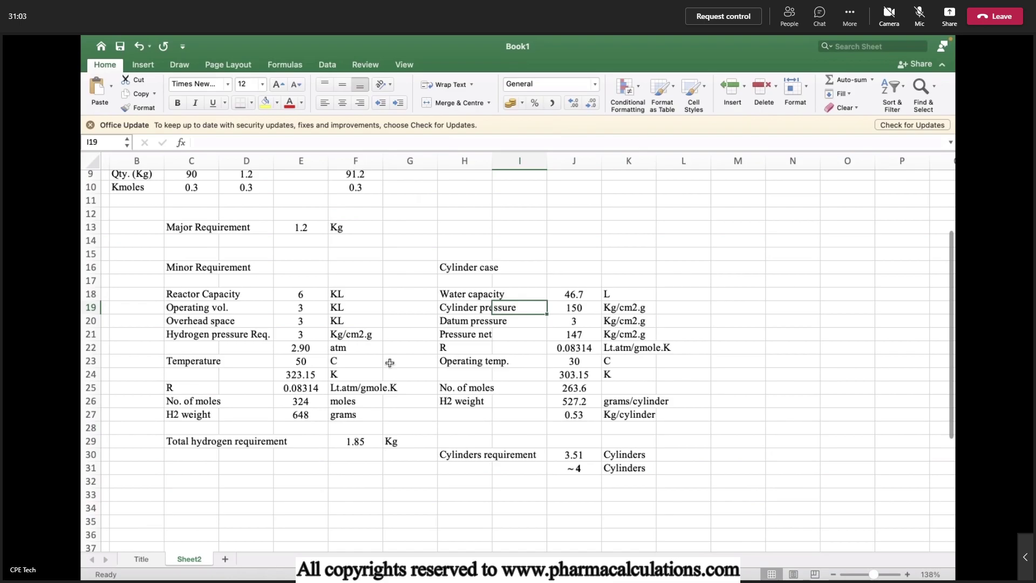
click(739, 317)
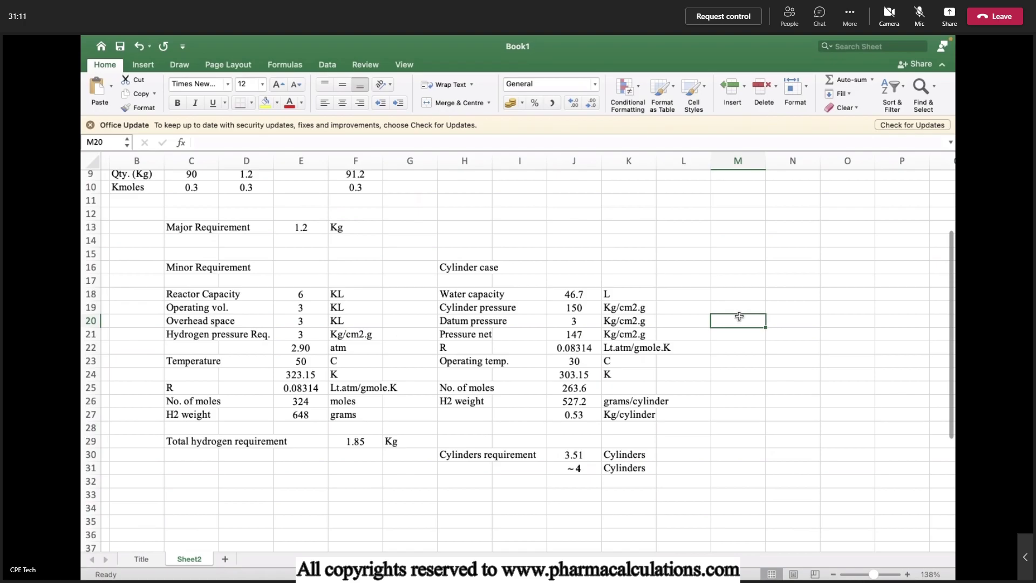
Leave the full-screen workbook, switch to Chrome and search Google for "playstore"
key(ctrl+super+f)
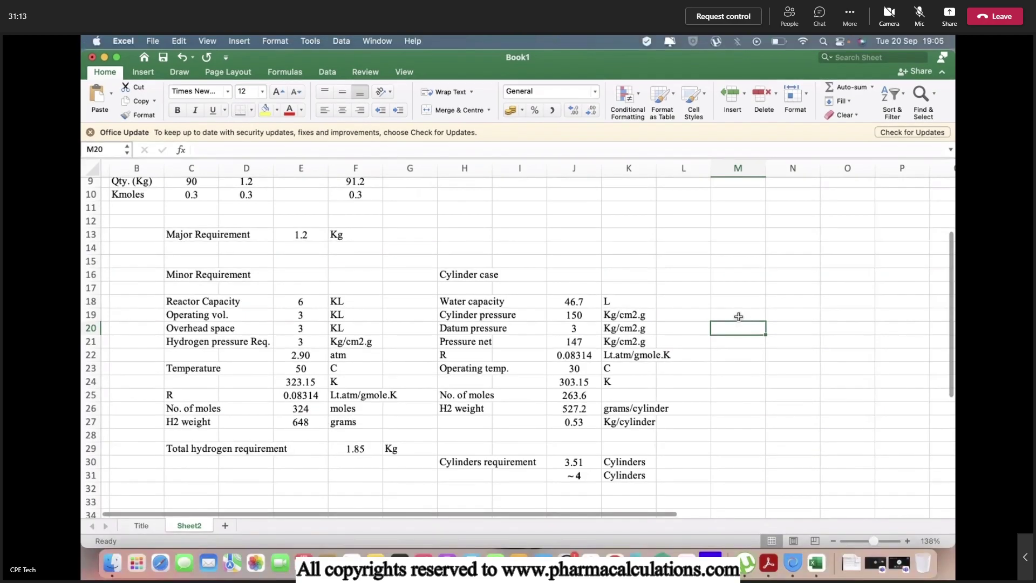
click(594, 563)
click(462, 262)
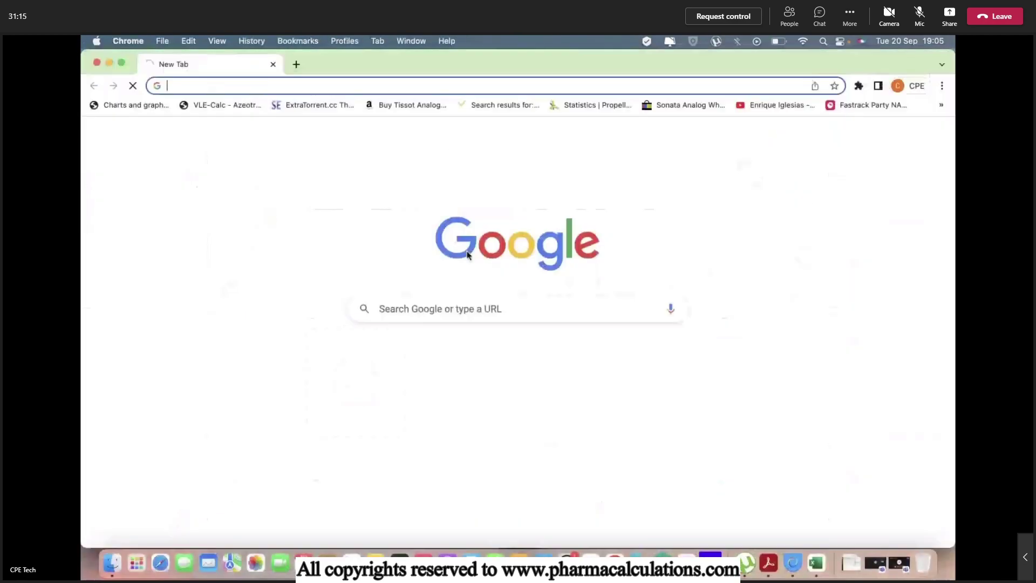
click(406, 86)
text(playsti)
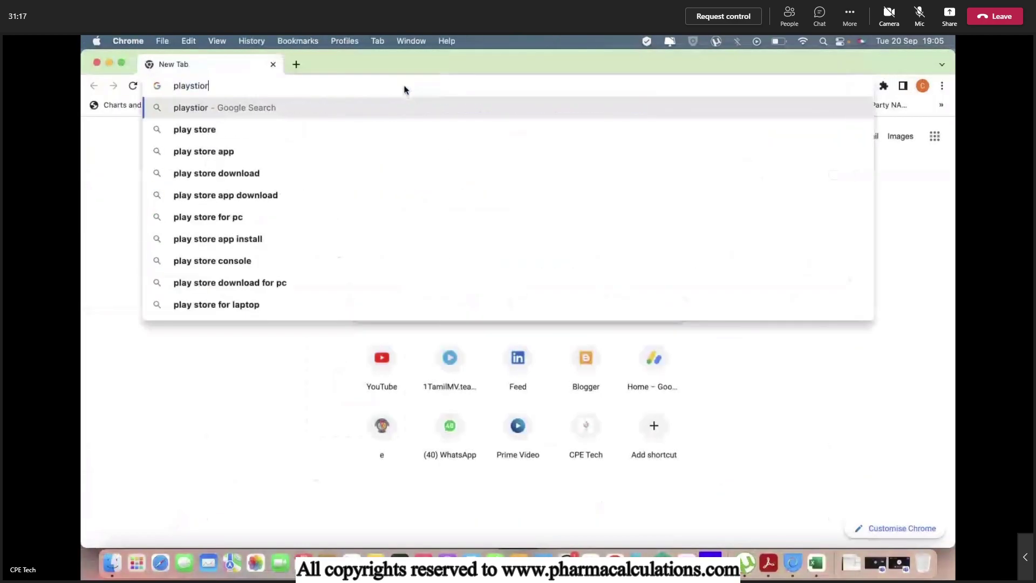
key(BackSpace)
text(ore)
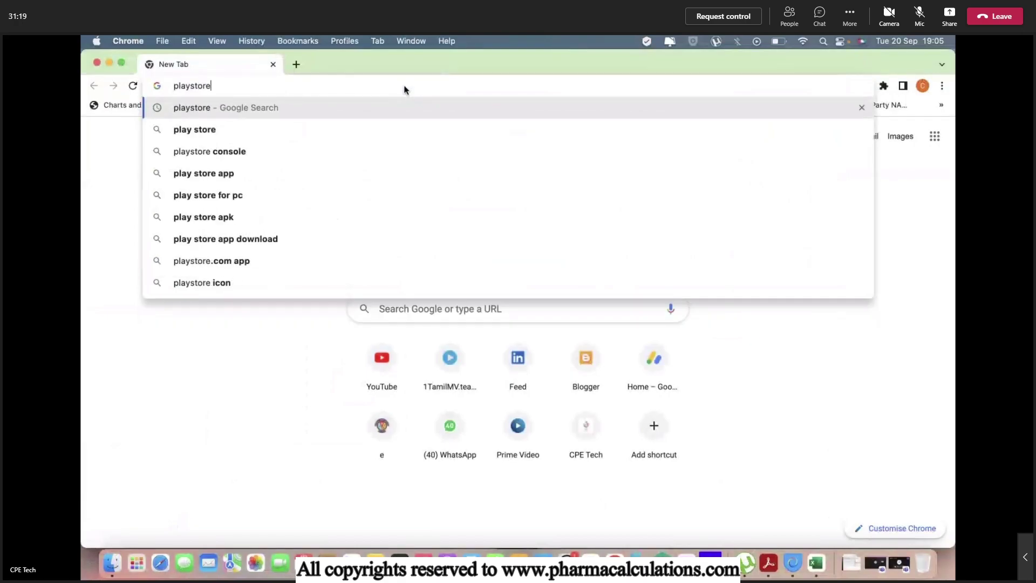
key(Return)
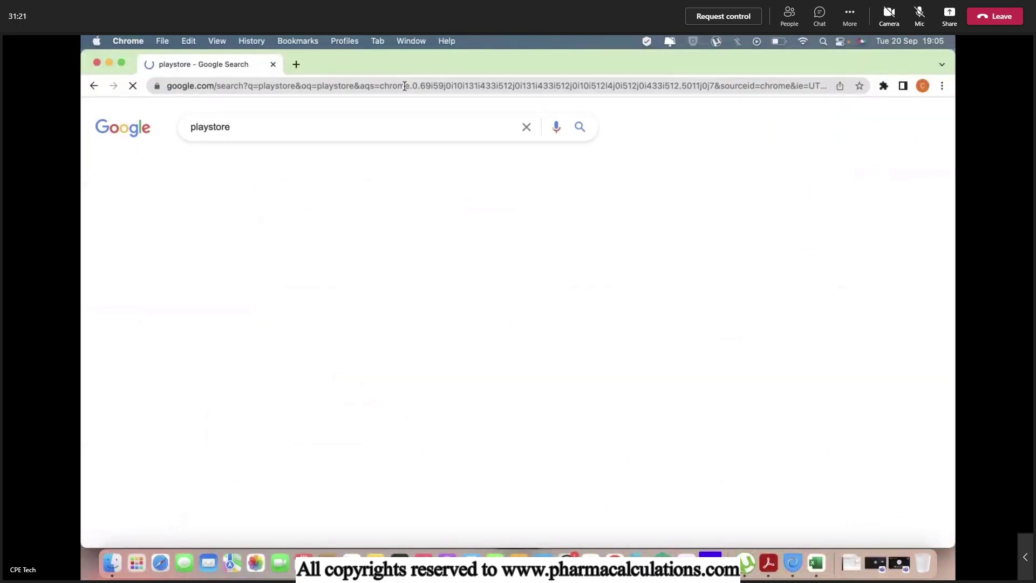
Open the Android Apps on Google Play site and search its apps for "Pharma Engineering"
scroll(248, 378, down, 2)
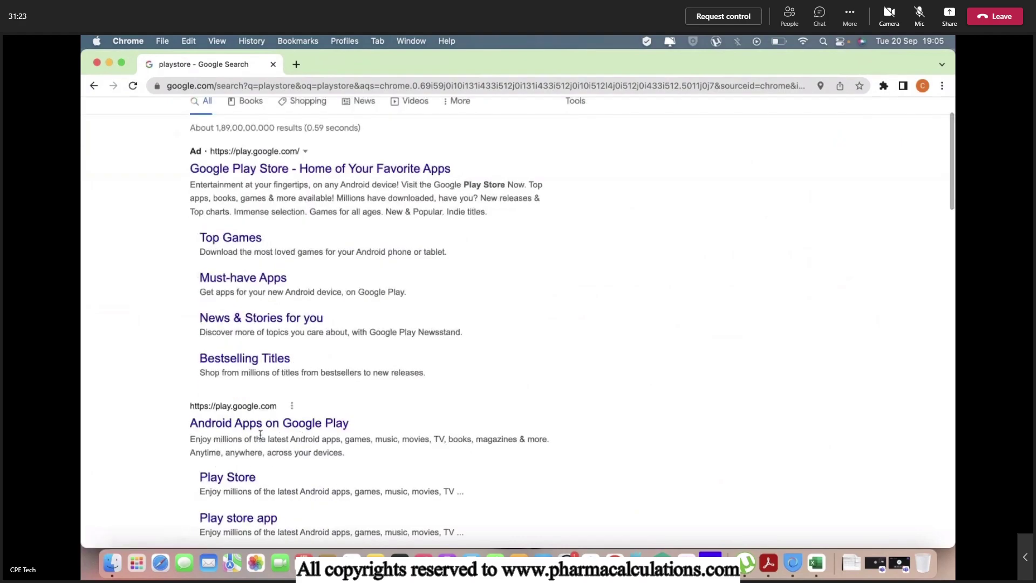
click(241, 424)
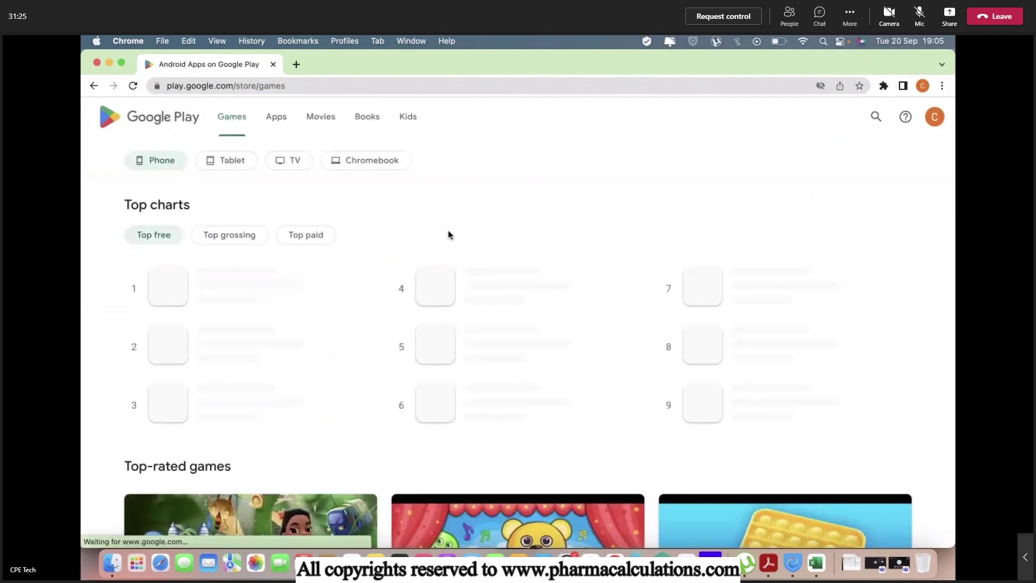
click(273, 116)
click(875, 117)
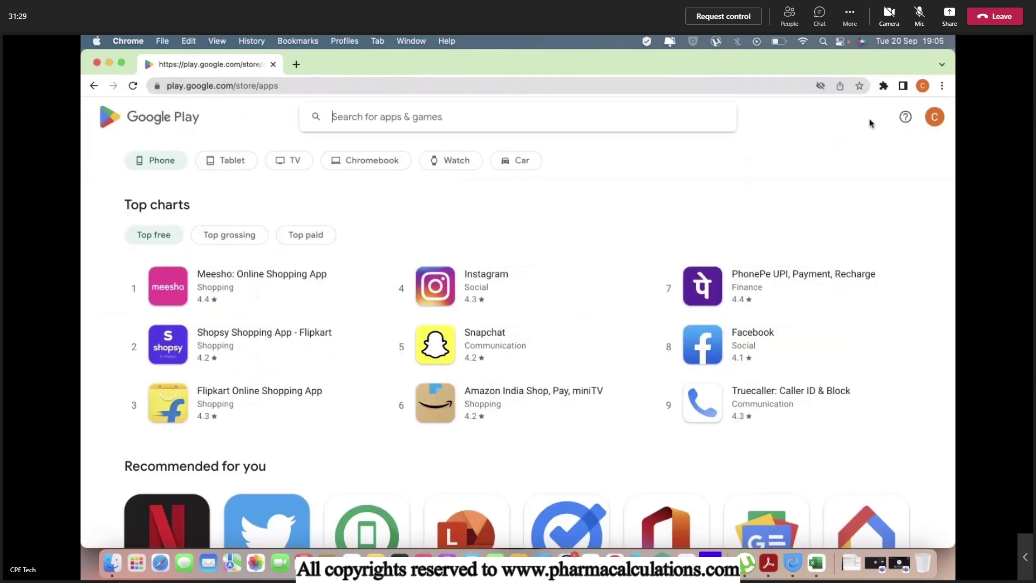
text(Pharma Engineeri)
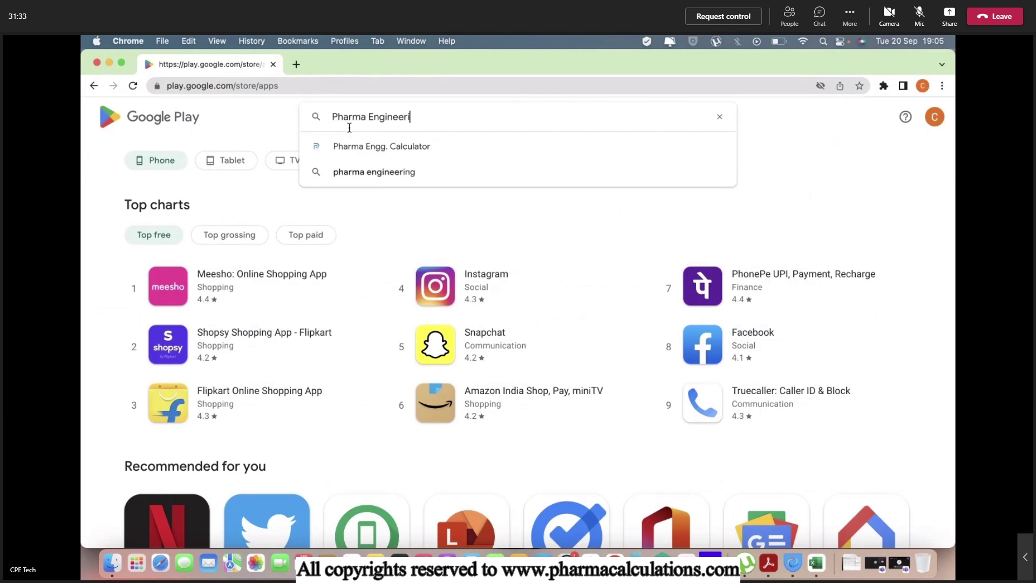
text(ng)
key(Return)
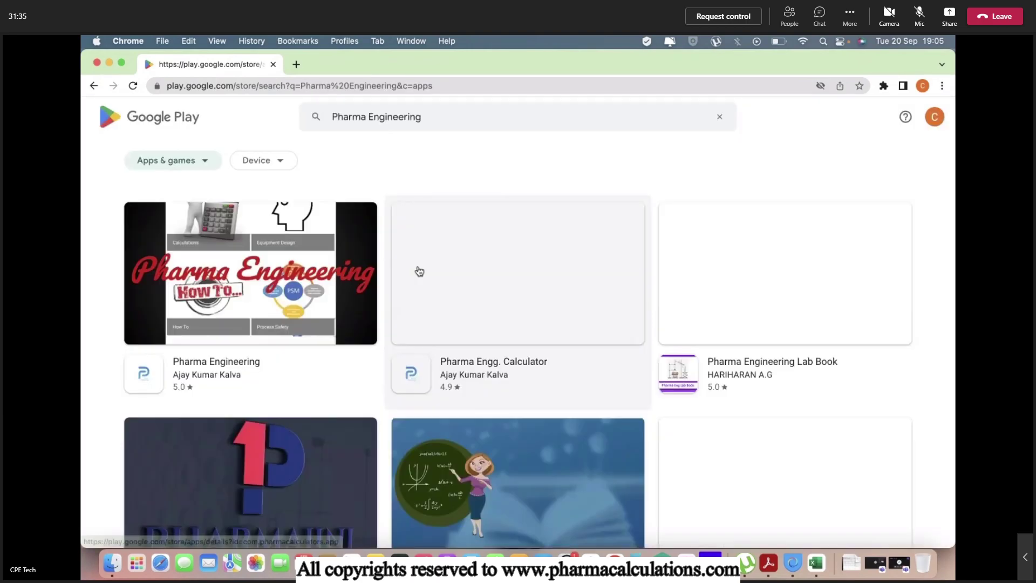
Open the Pharma Engineering app's page from the search results in a new browser tab
scroll(420, 271, down, 1)
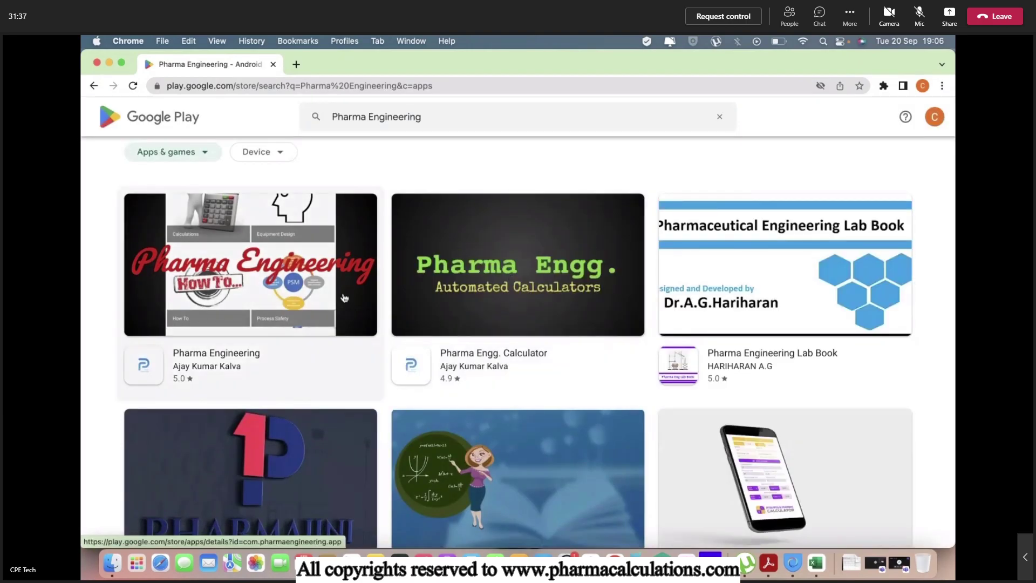
right_click(239, 359)
click(280, 338)
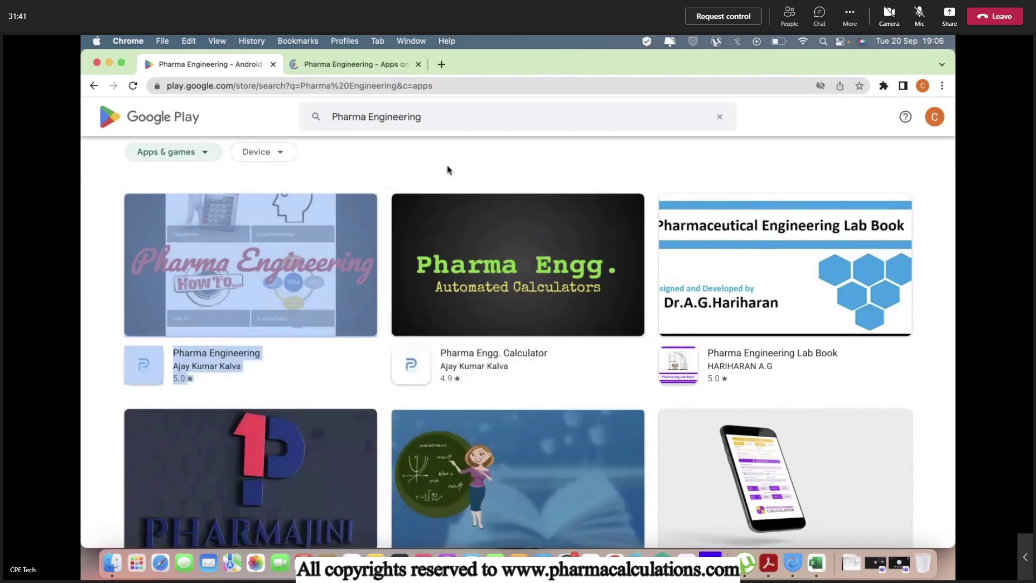
click(447, 170)
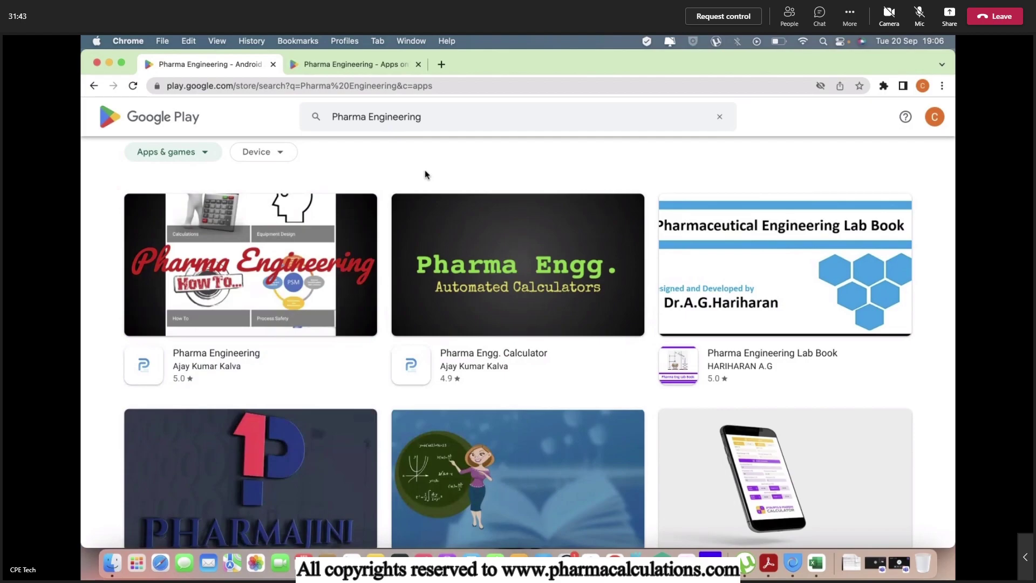
Open the Pharma Engg. Calculator app's page and look over its details and screenshots
click(477, 355)
scroll(418, 375, down, 4)
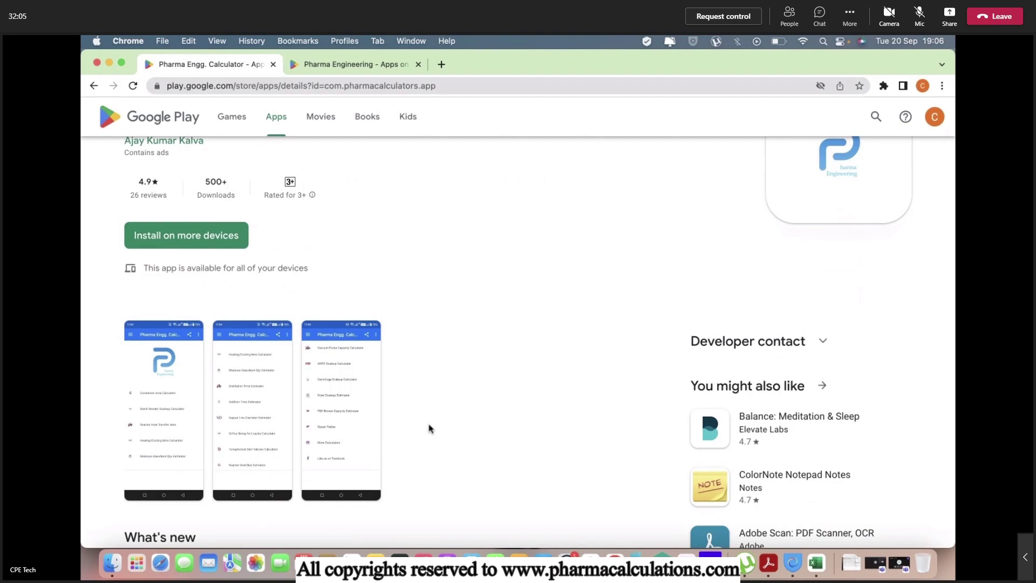
scroll(429, 428, up, 3)
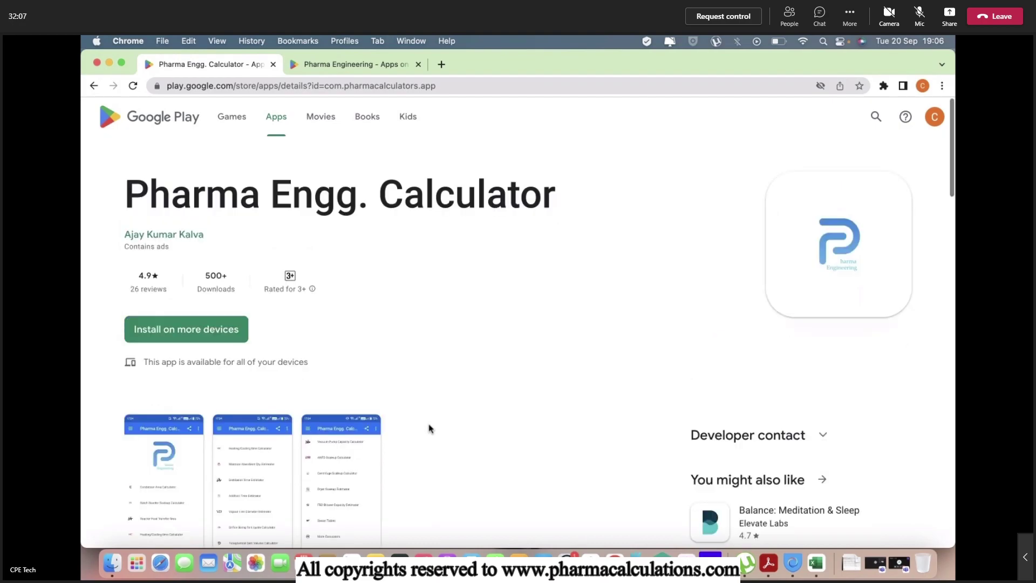
Switch to the Pharma Engineering app's page and look over its details and screenshots
click(370, 66)
scroll(508, 373, down, 5)
scroll(507, 374, up, 5)
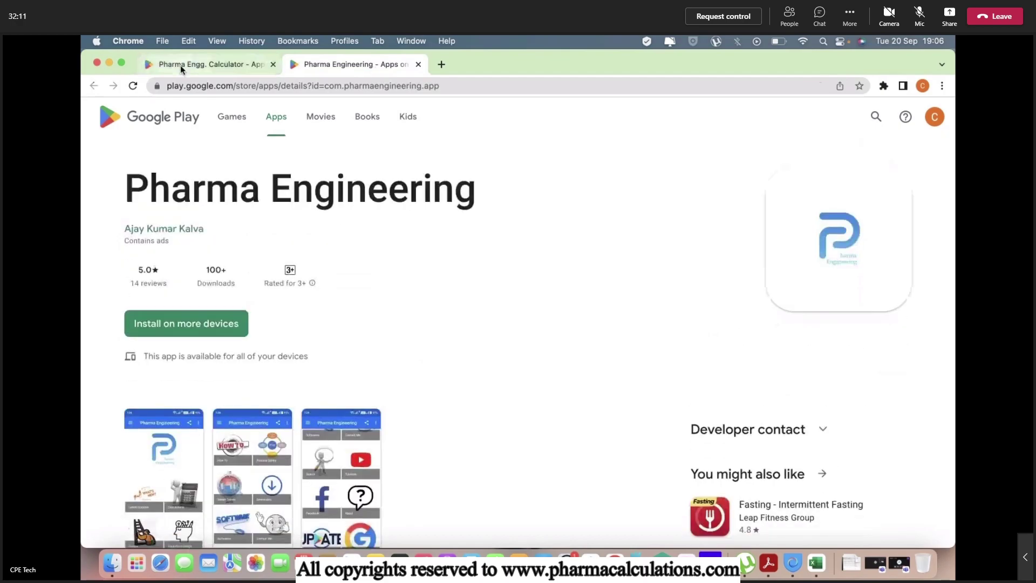